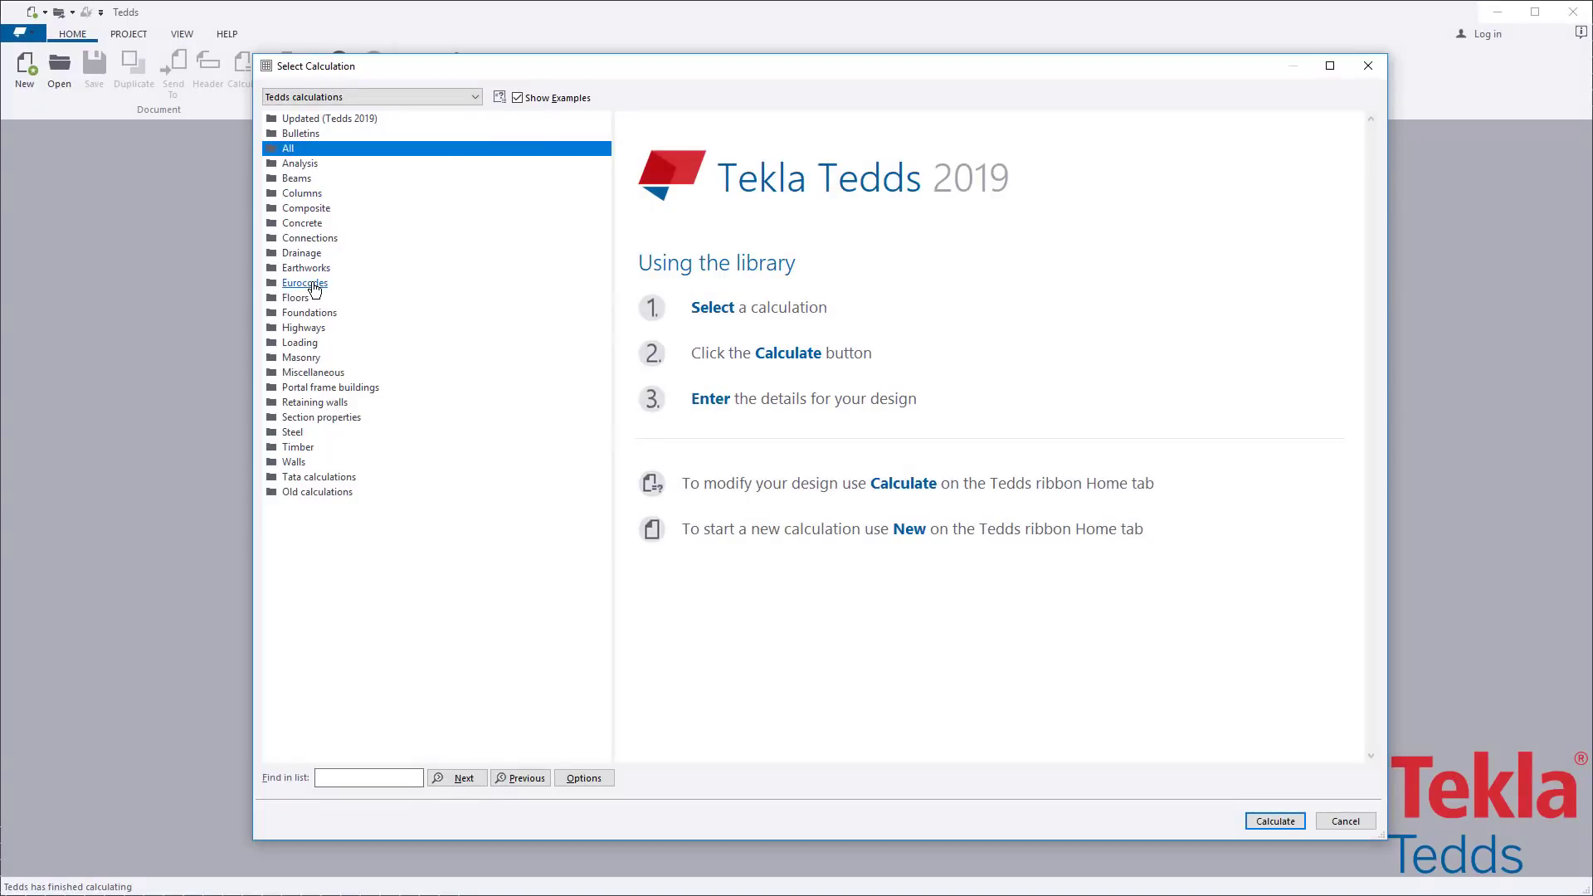
- Pick the Tension example of Eurocodes > RC pile cap design (EN1992/EN1997) after reading its description
{"action": "left_click", "coordinate": [305, 283]}
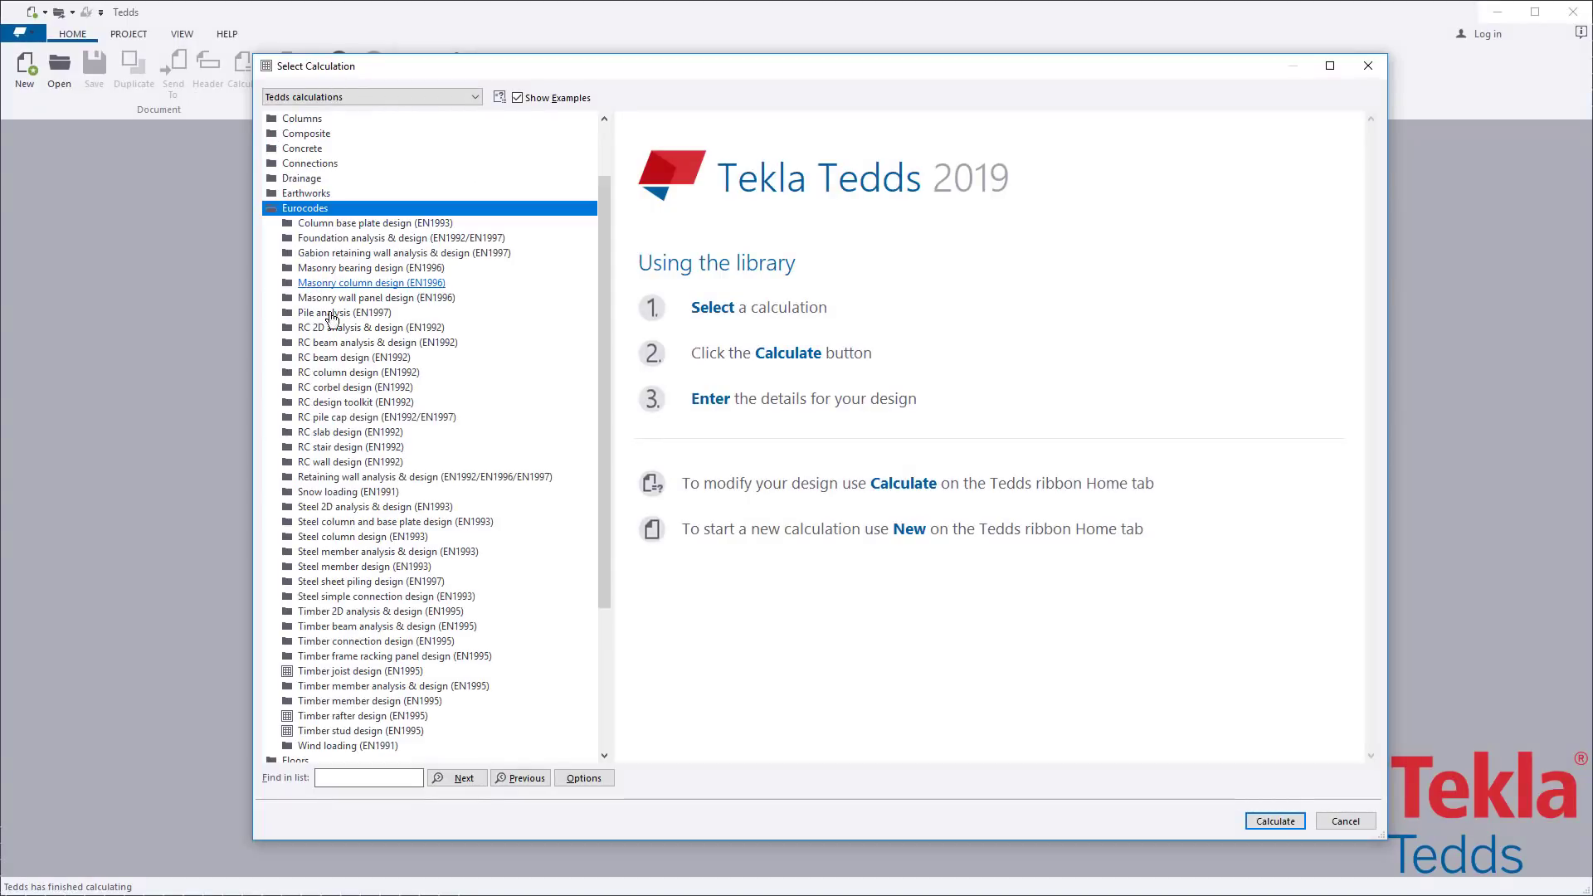
{"action": "left_click", "coordinate": [451, 421]}
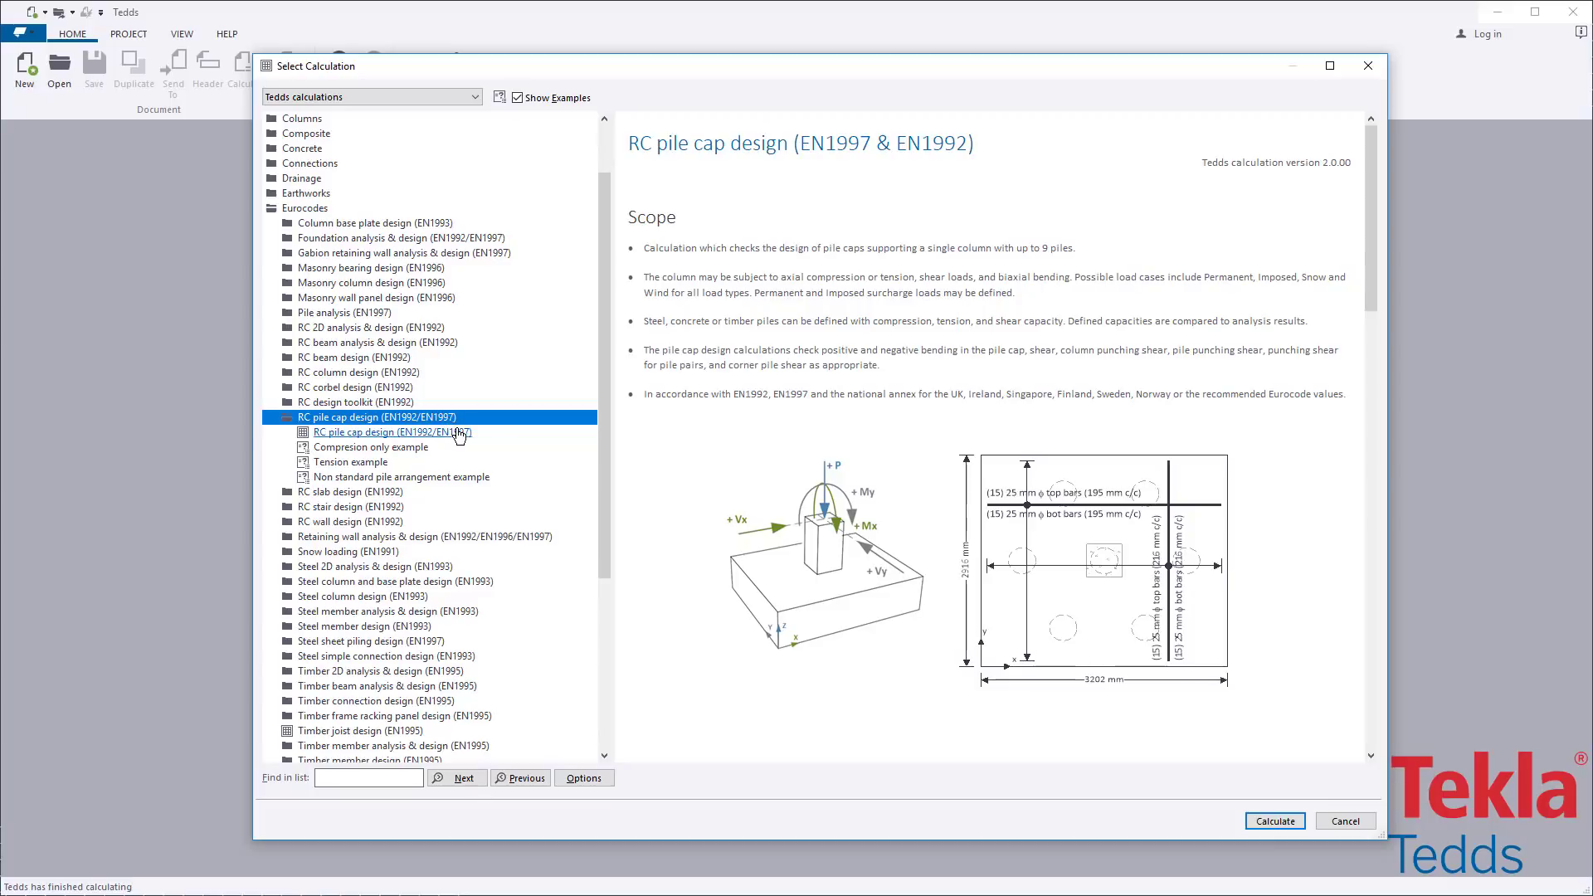
{"action": "left_click", "coordinate": [453, 432]}
{"action": "left_click", "coordinate": [724, 221]}
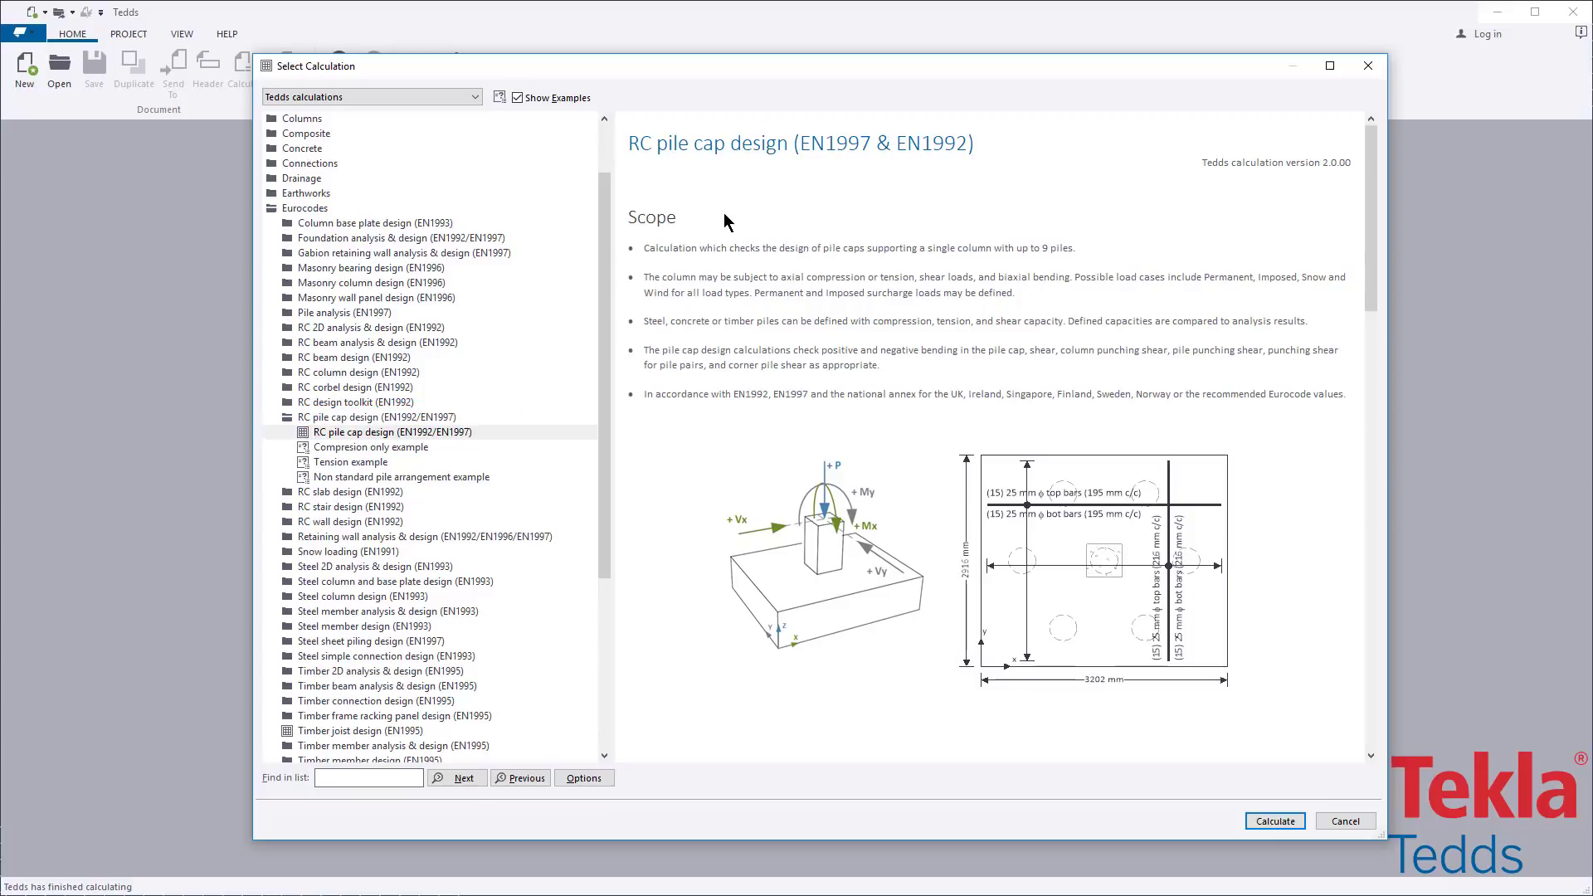
{"action": "scroll", "coordinate": [724, 222], "scroll_direction": "down", "scroll_amount": 10}
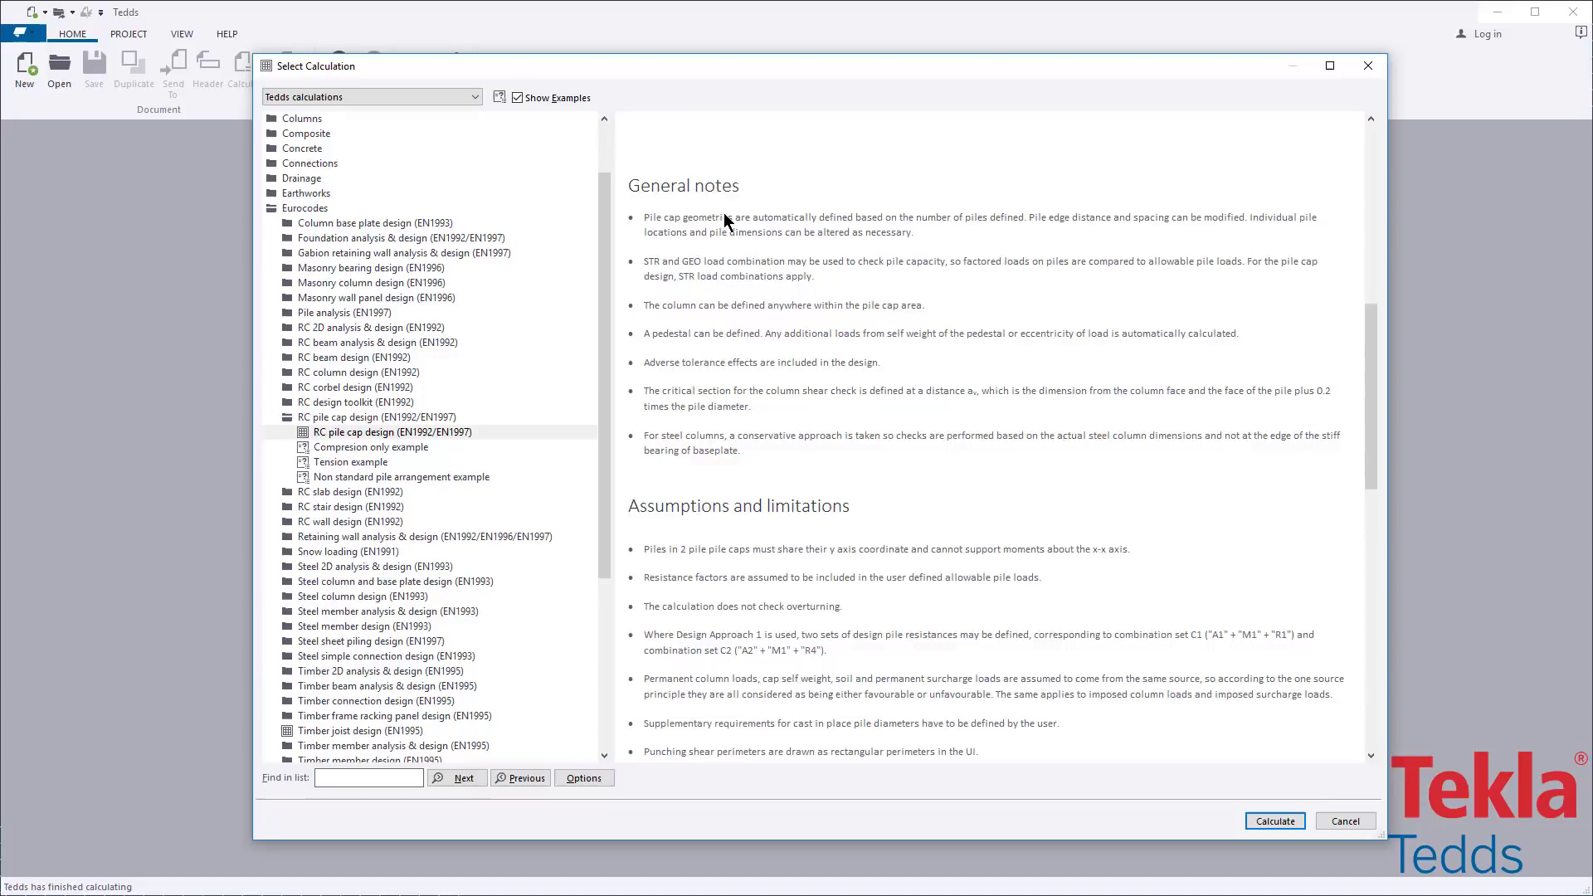
{"action": "scroll", "coordinate": [724, 221], "scroll_direction": "down", "scroll_amount": 8}
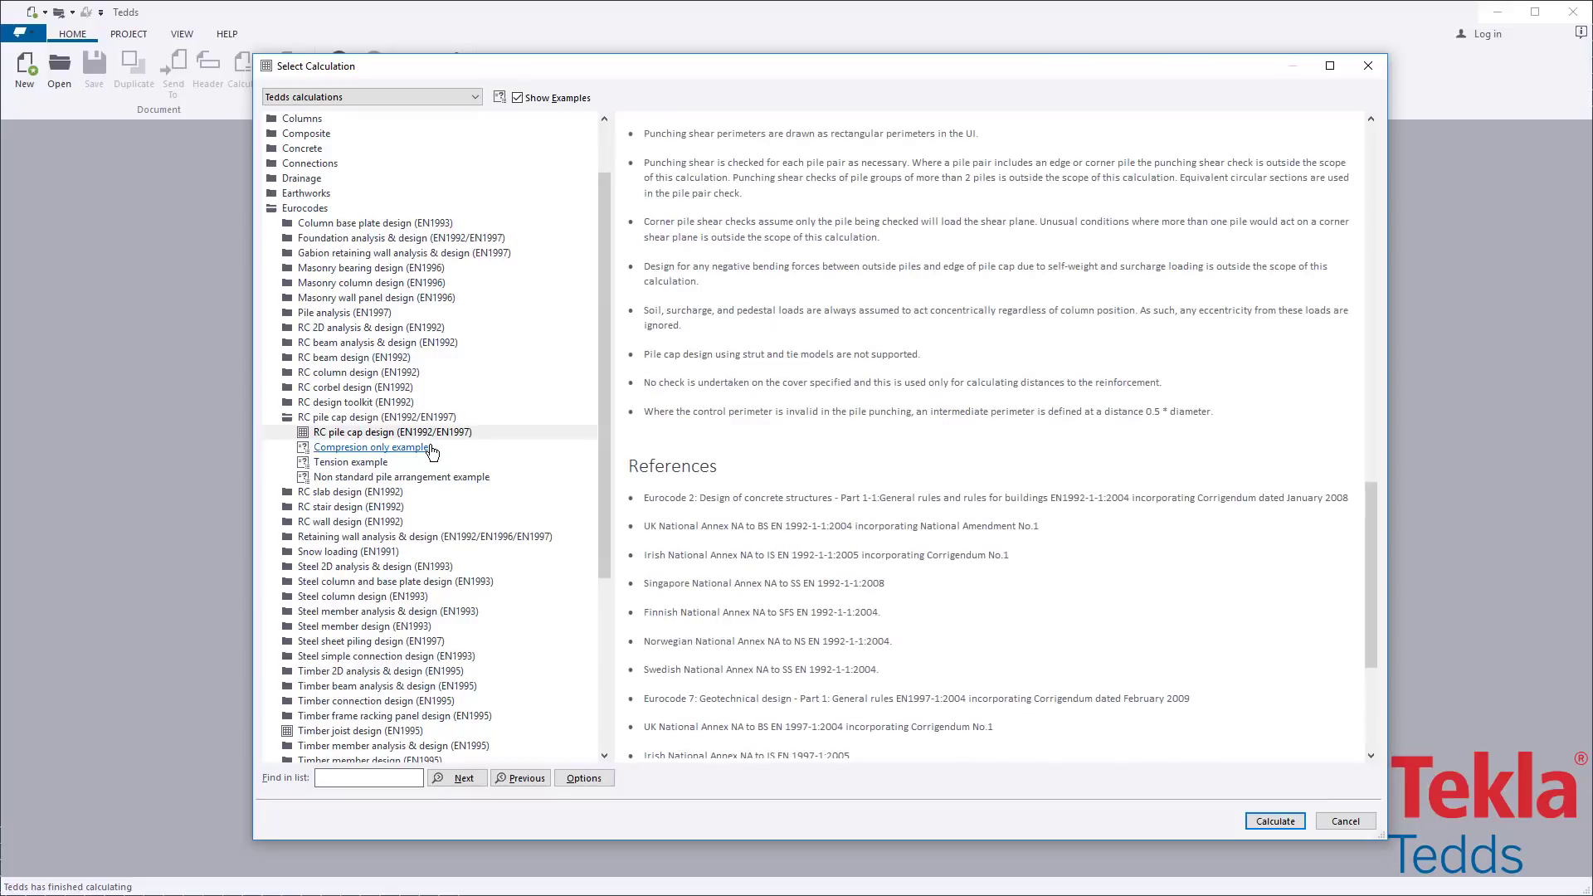
{"action": "left_click", "coordinate": [380, 452]}
{"action": "left_click", "coordinate": [381, 462]}
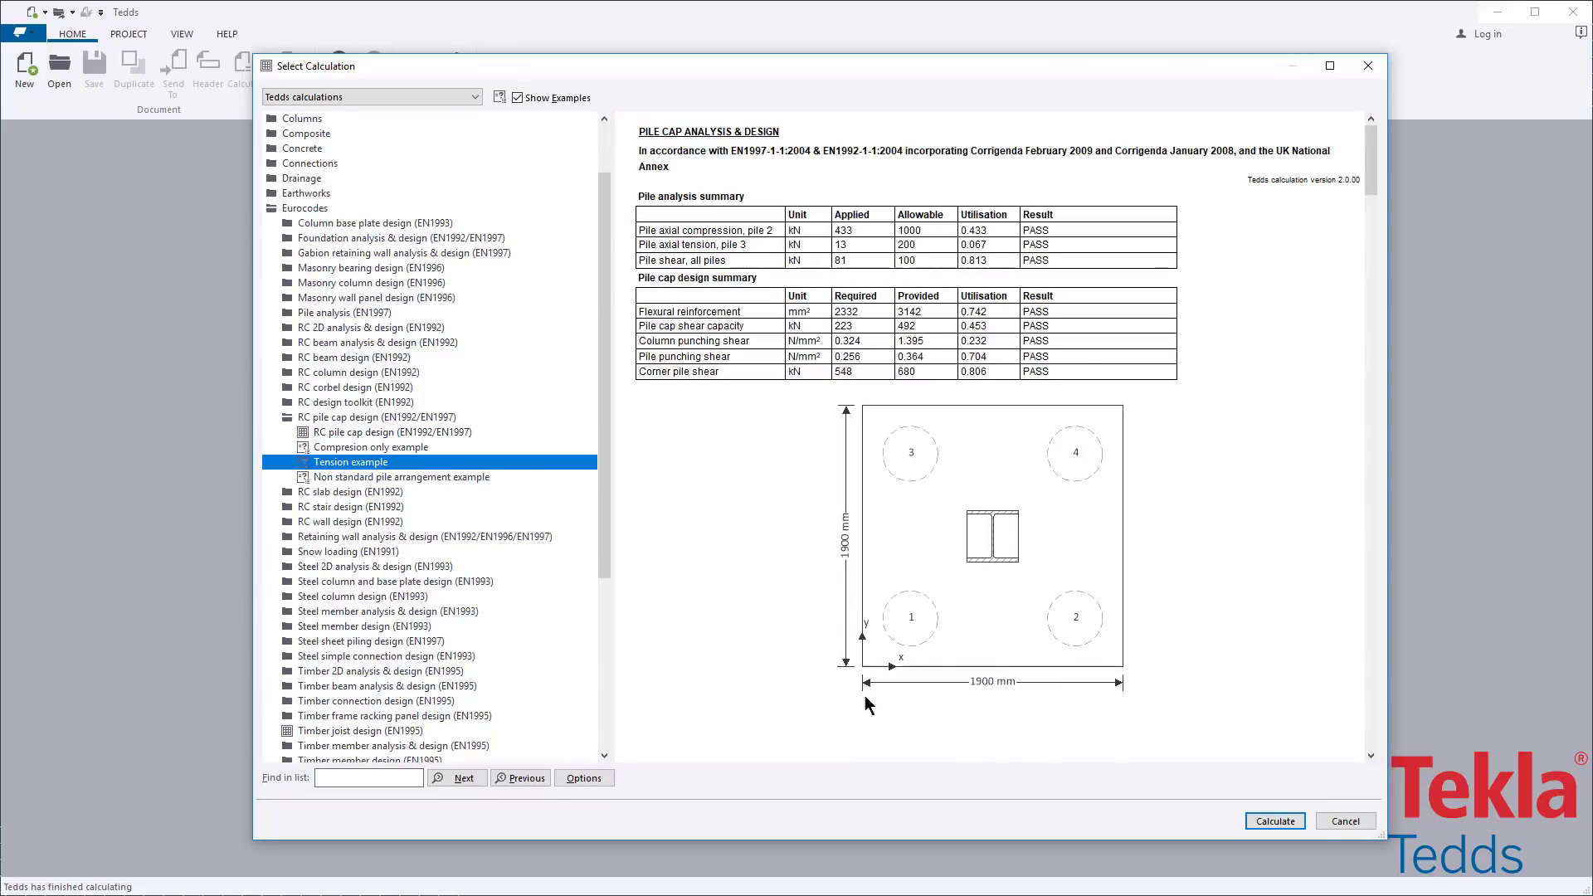
- Start the calculation set to Analysis only, United Kingdom annex, with Preview results off
{"action": "left_click", "coordinate": [1291, 822]}
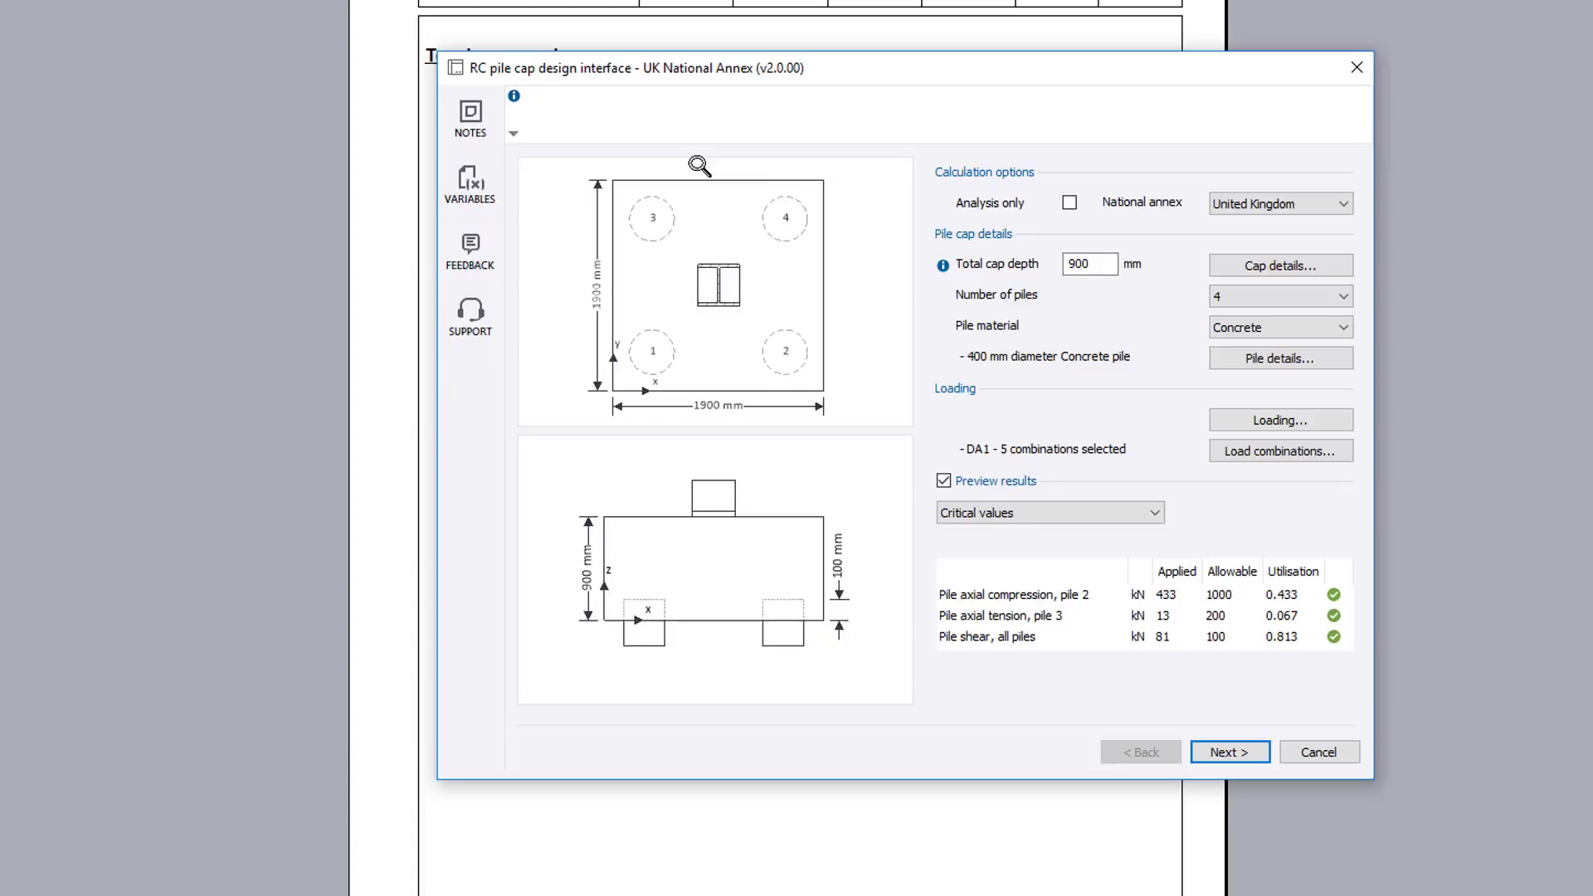
{"action": "left_click", "coordinate": [1068, 203]}
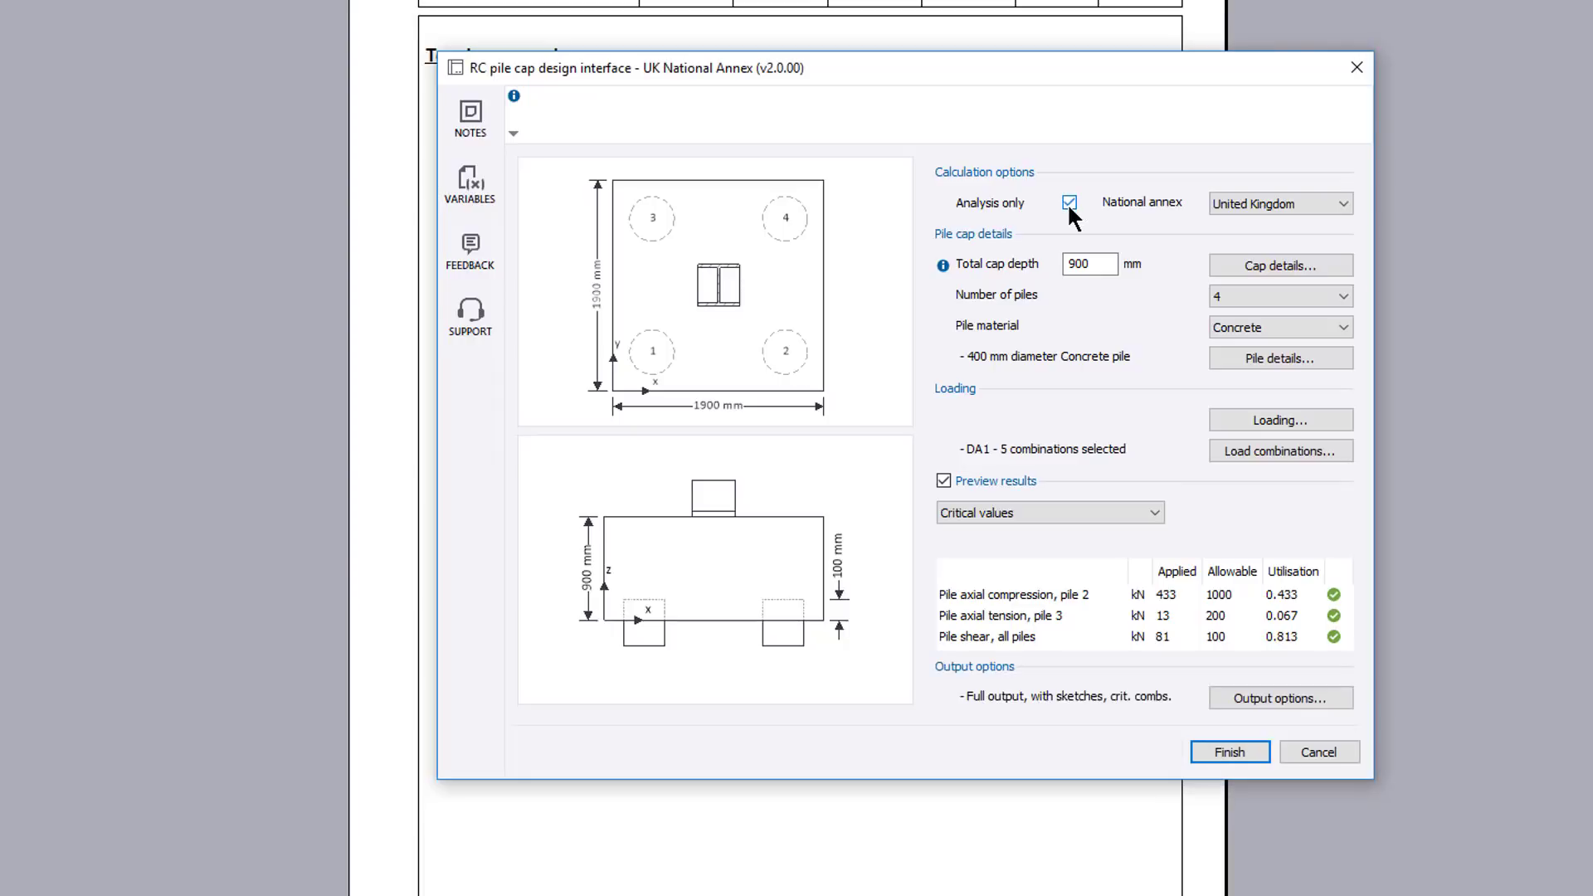
{"action": "left_click", "coordinate": [1325, 210]}
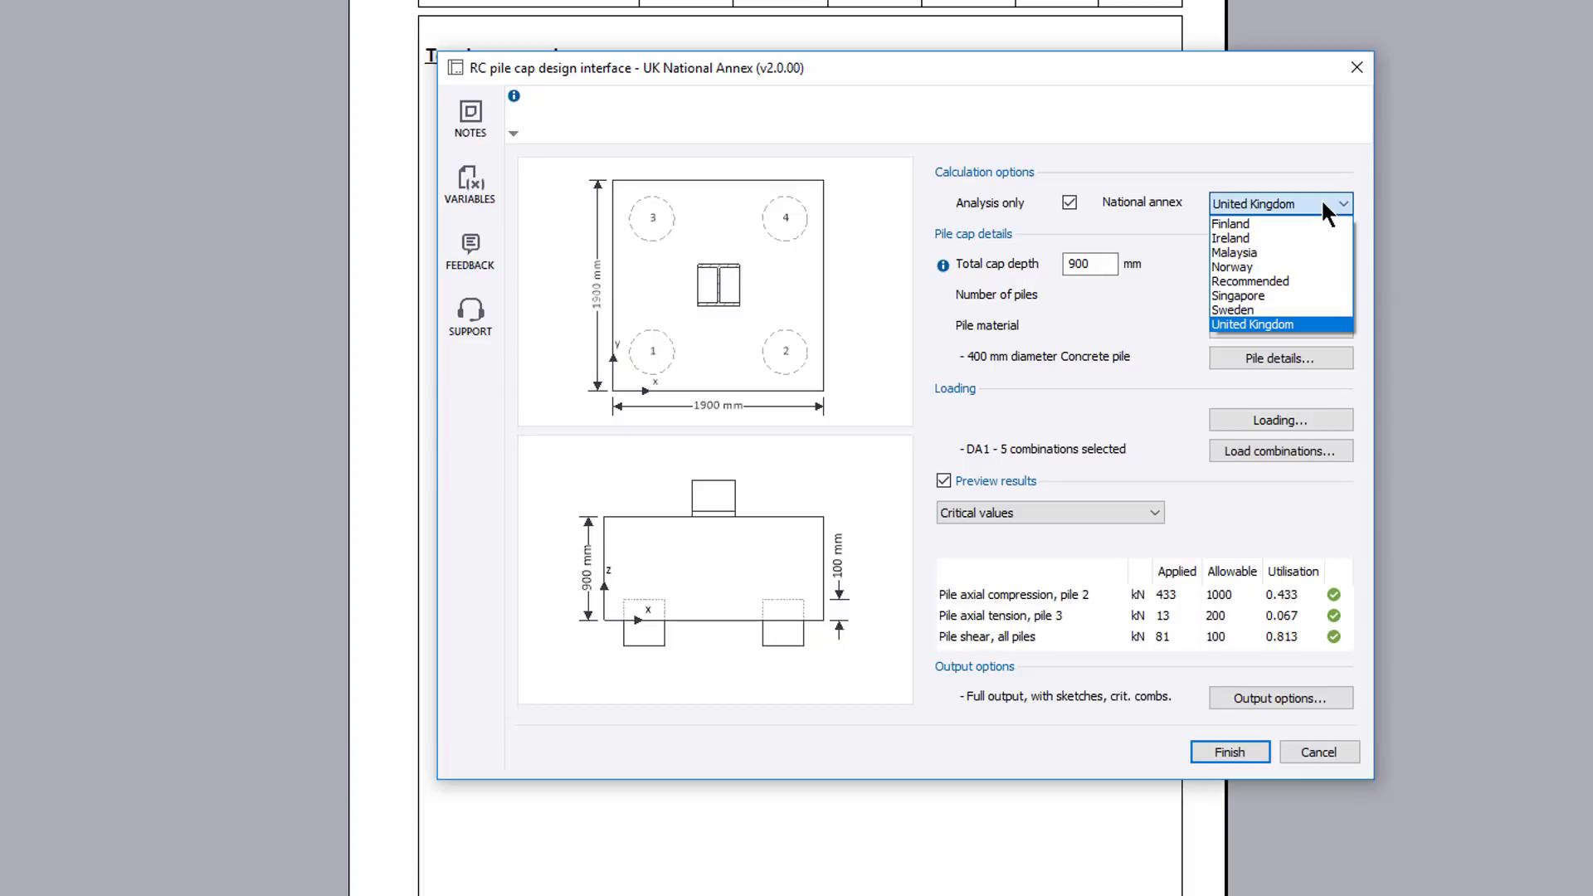
{"action": "left_click", "coordinate": [1320, 197]}
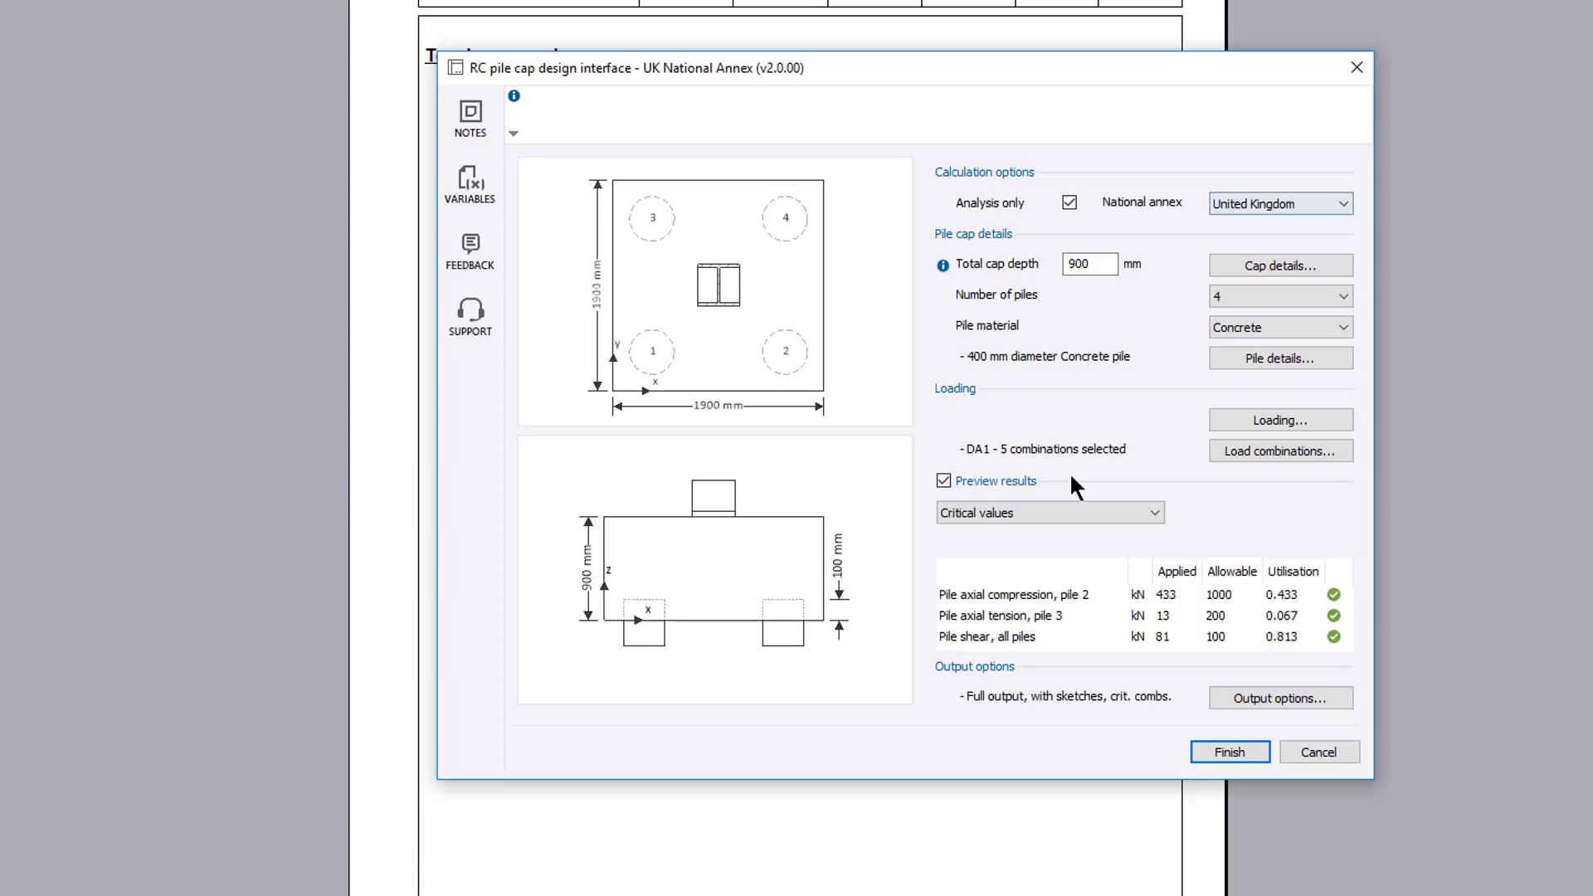
{"action": "left_click", "coordinate": [945, 483]}
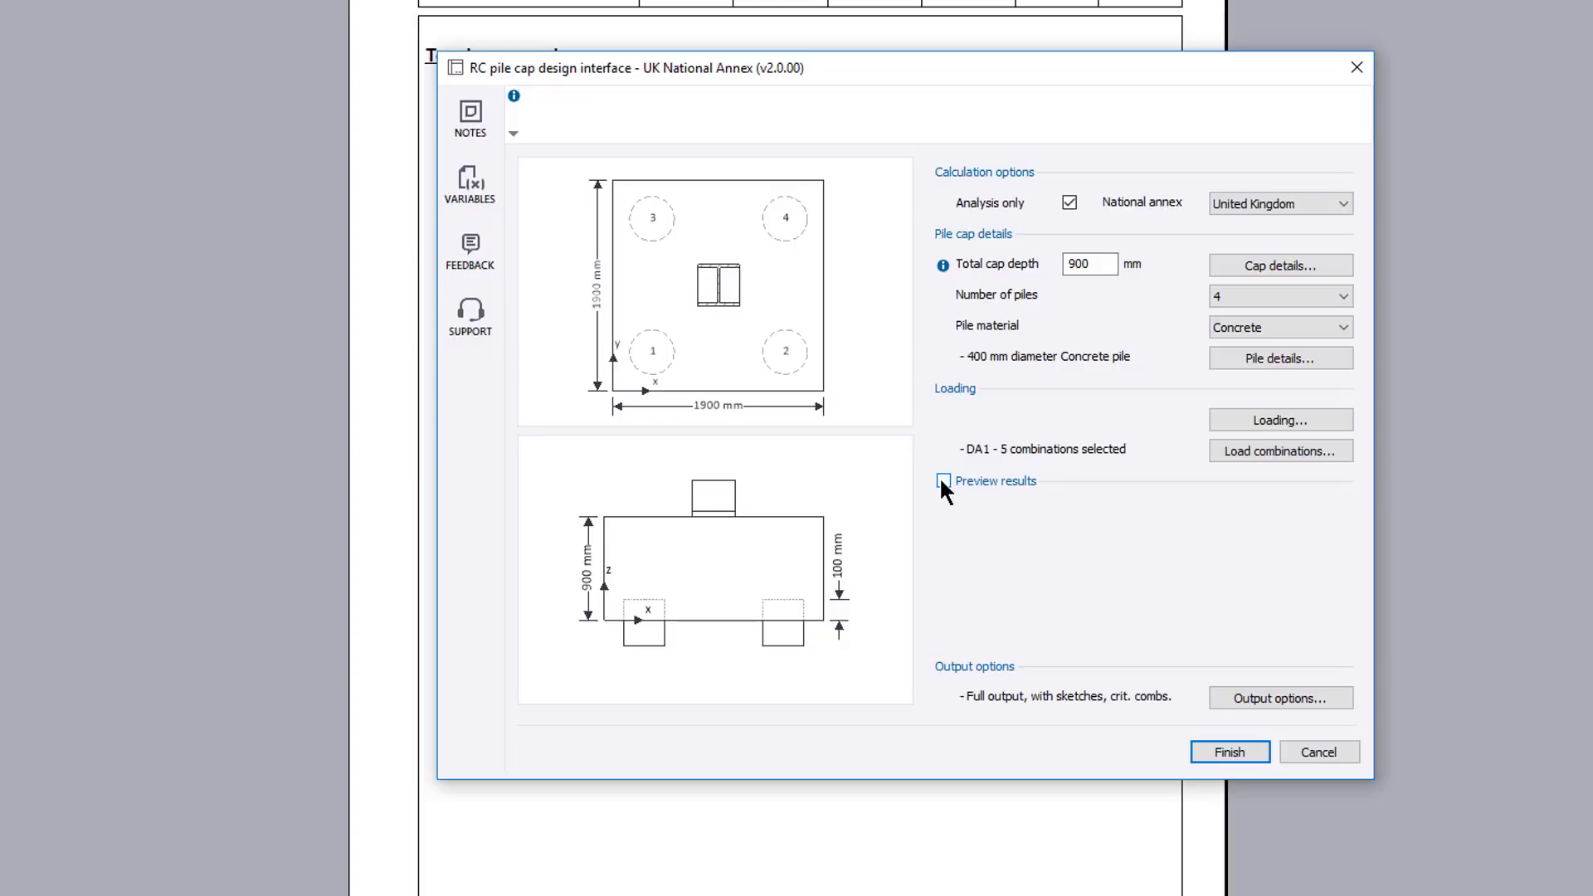
- Check the 900 mm cap depth, keeping four piles of concrete material
{"action": "mouse_move", "coordinate": [943, 269]}
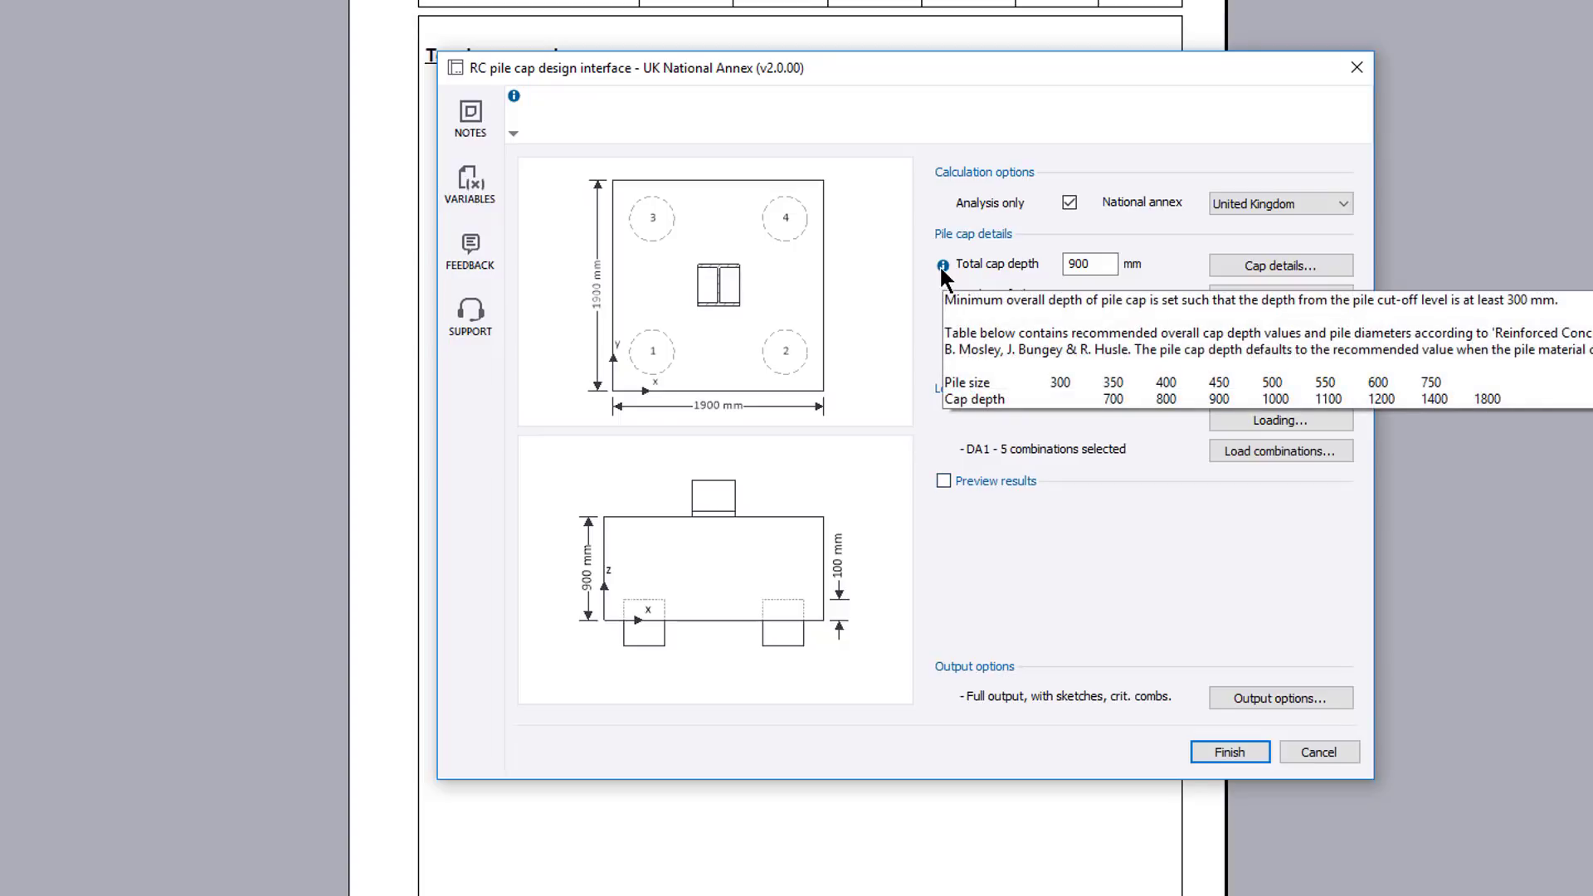
{"action": "left_click", "coordinate": [1101, 261]}
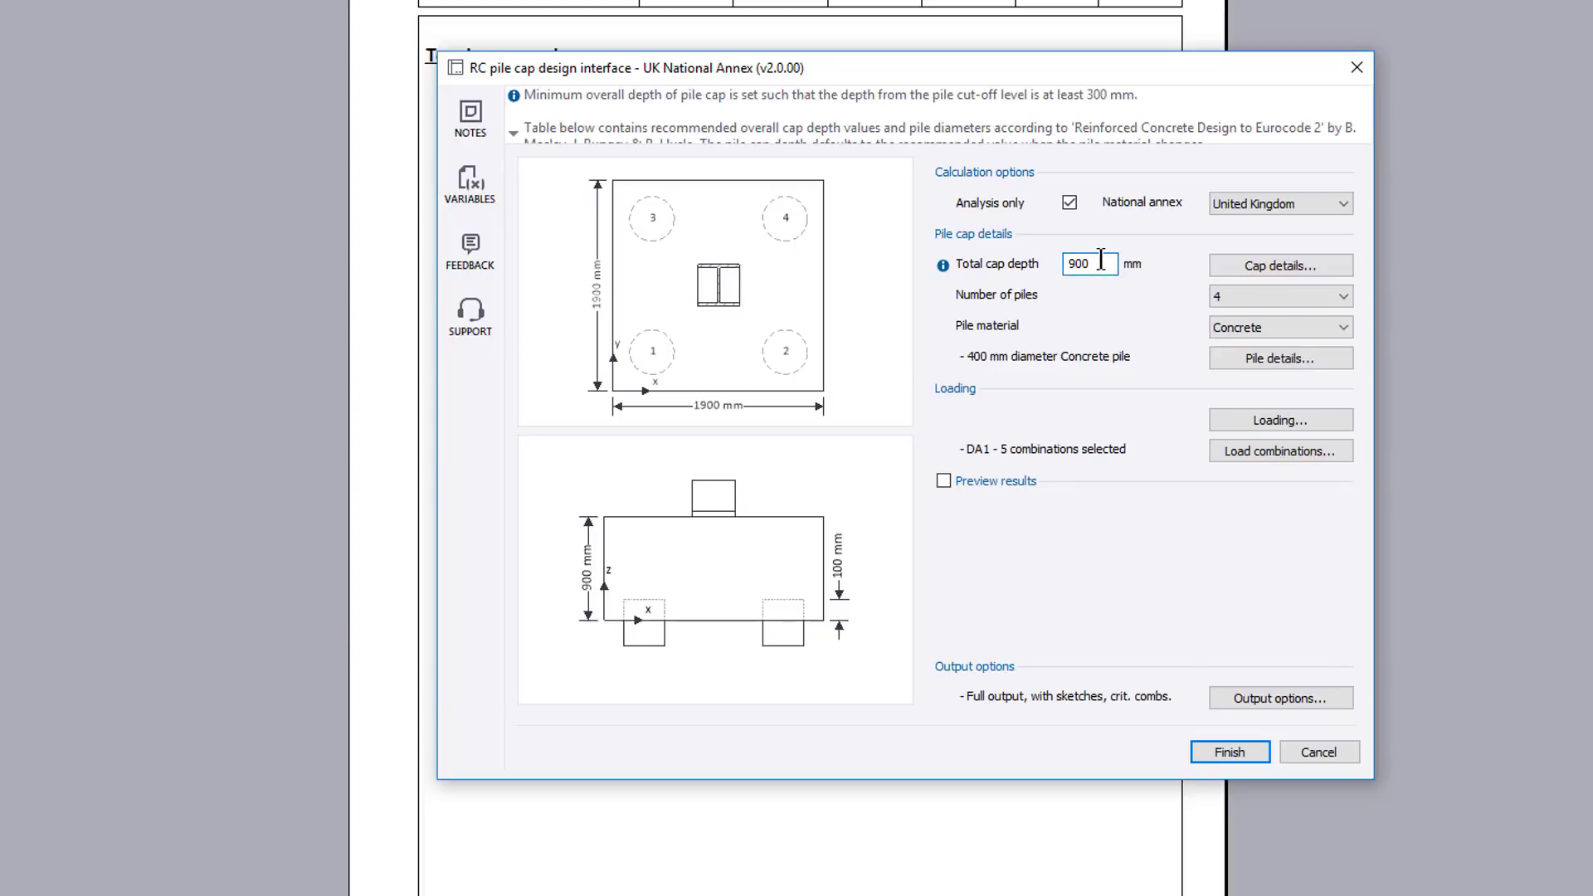
{"action": "left_click", "coordinate": [1267, 295]}
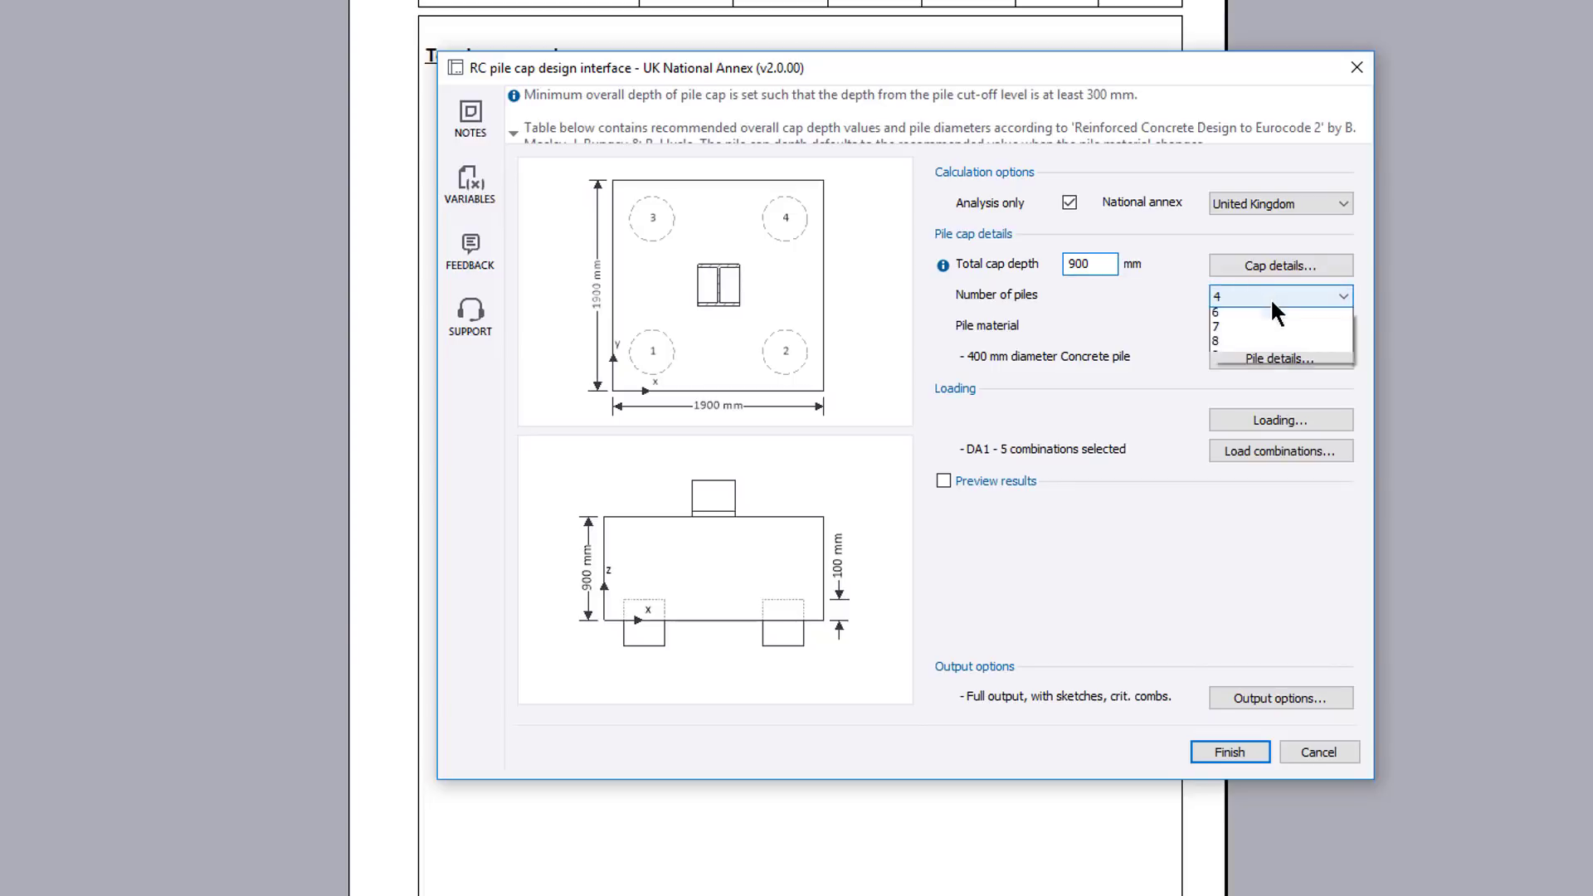
{"action": "left_click", "coordinate": [1272, 300]}
{"action": "left_click", "coordinate": [1272, 325]}
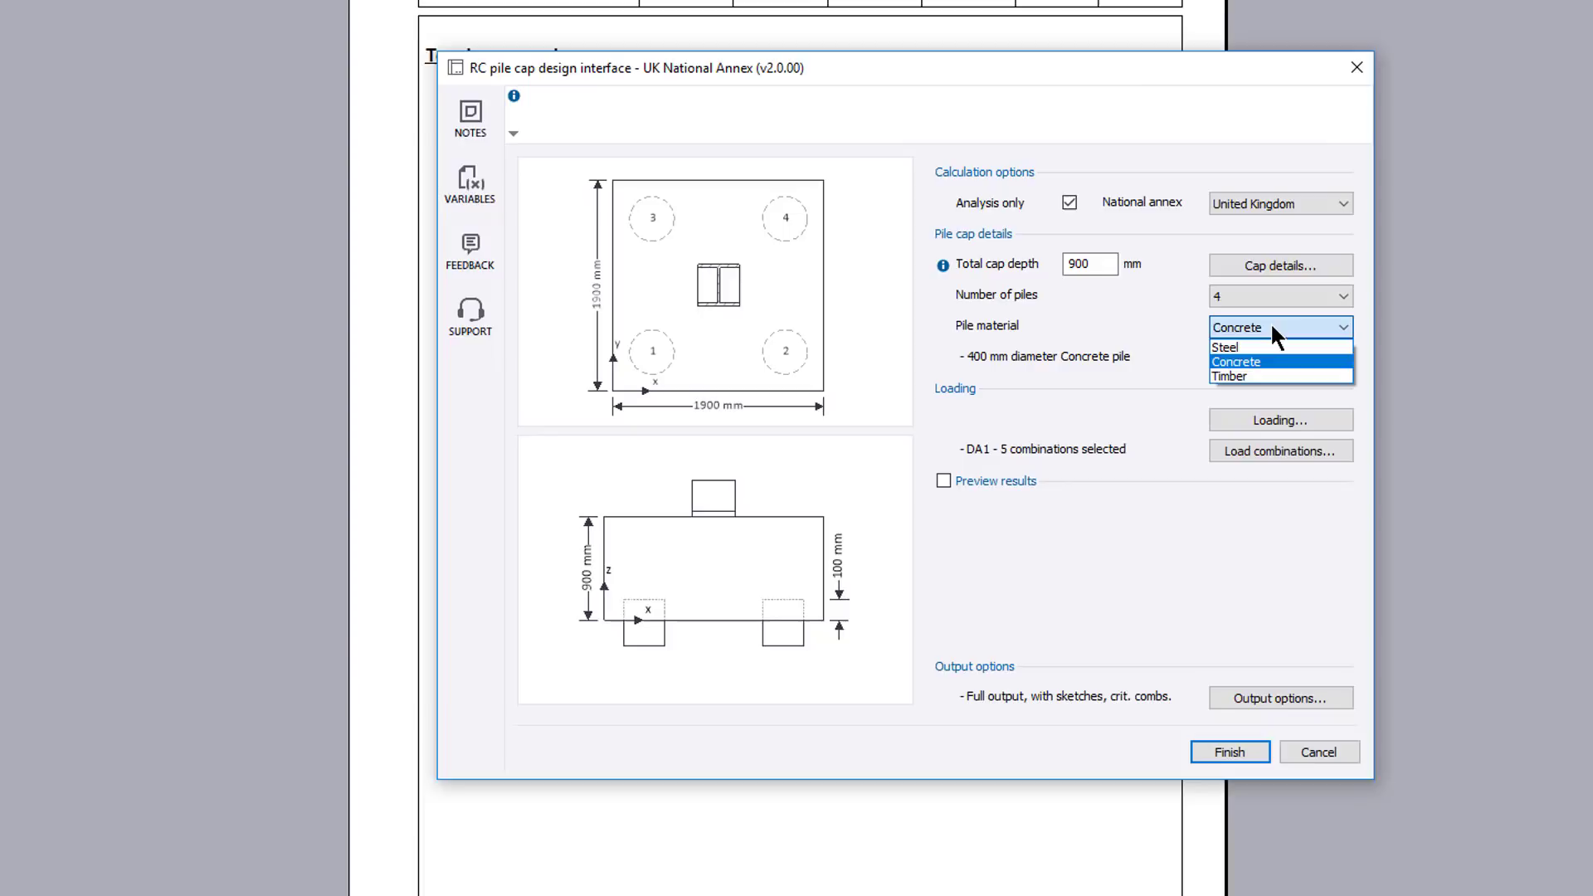
{"action": "left_click", "coordinate": [1272, 325]}
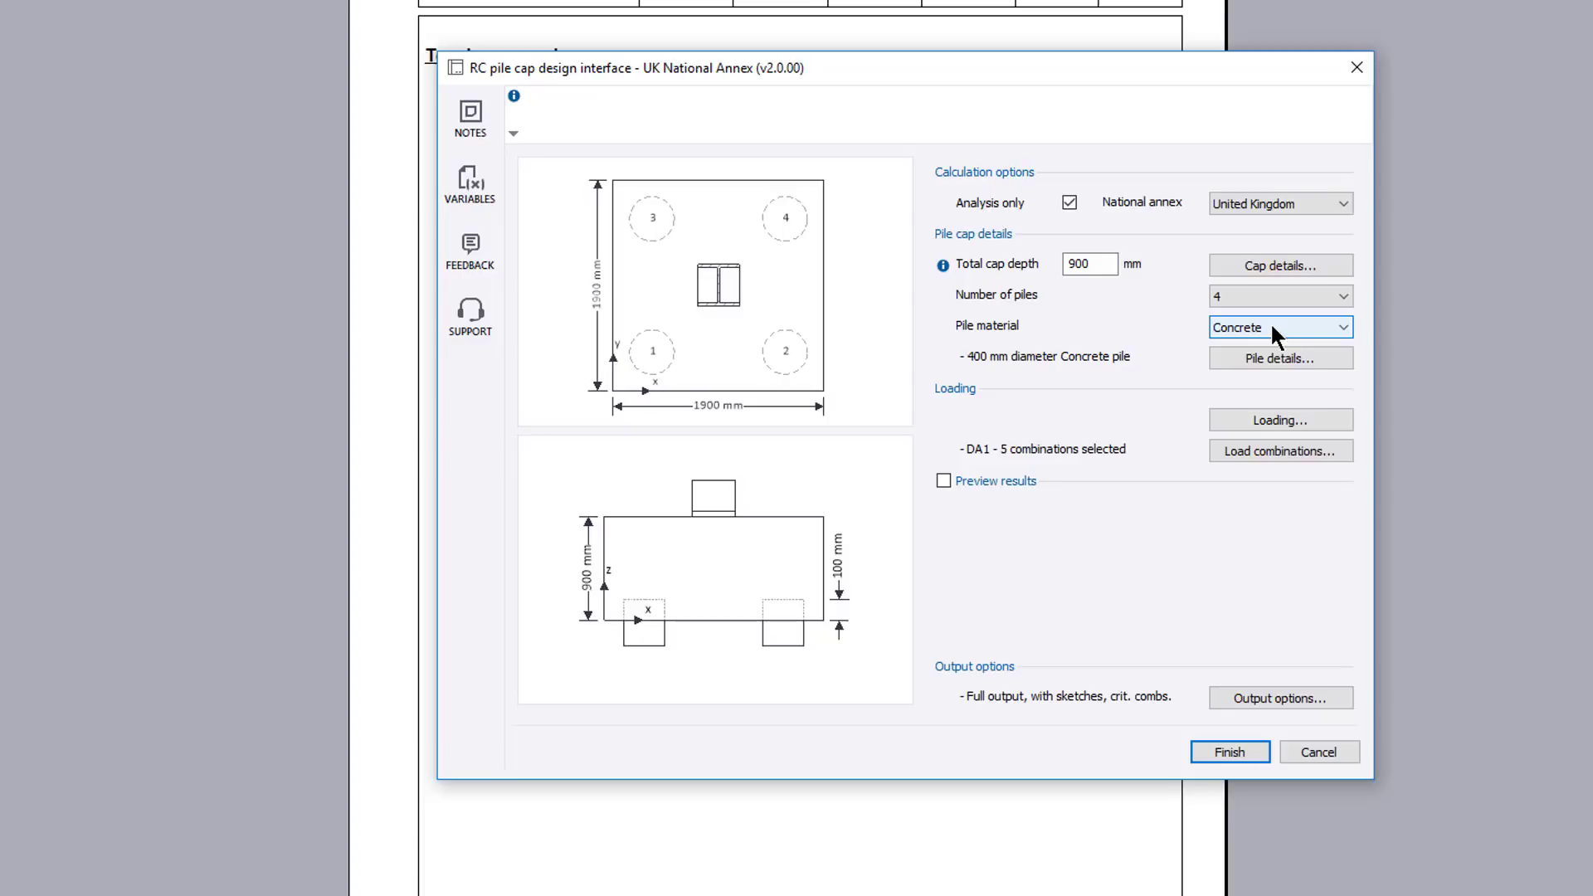
- In Cap details, keep a steel UKC 356x368x202 column (Europe range) oriented Parallel
{"action": "left_click", "coordinate": [1307, 262]}
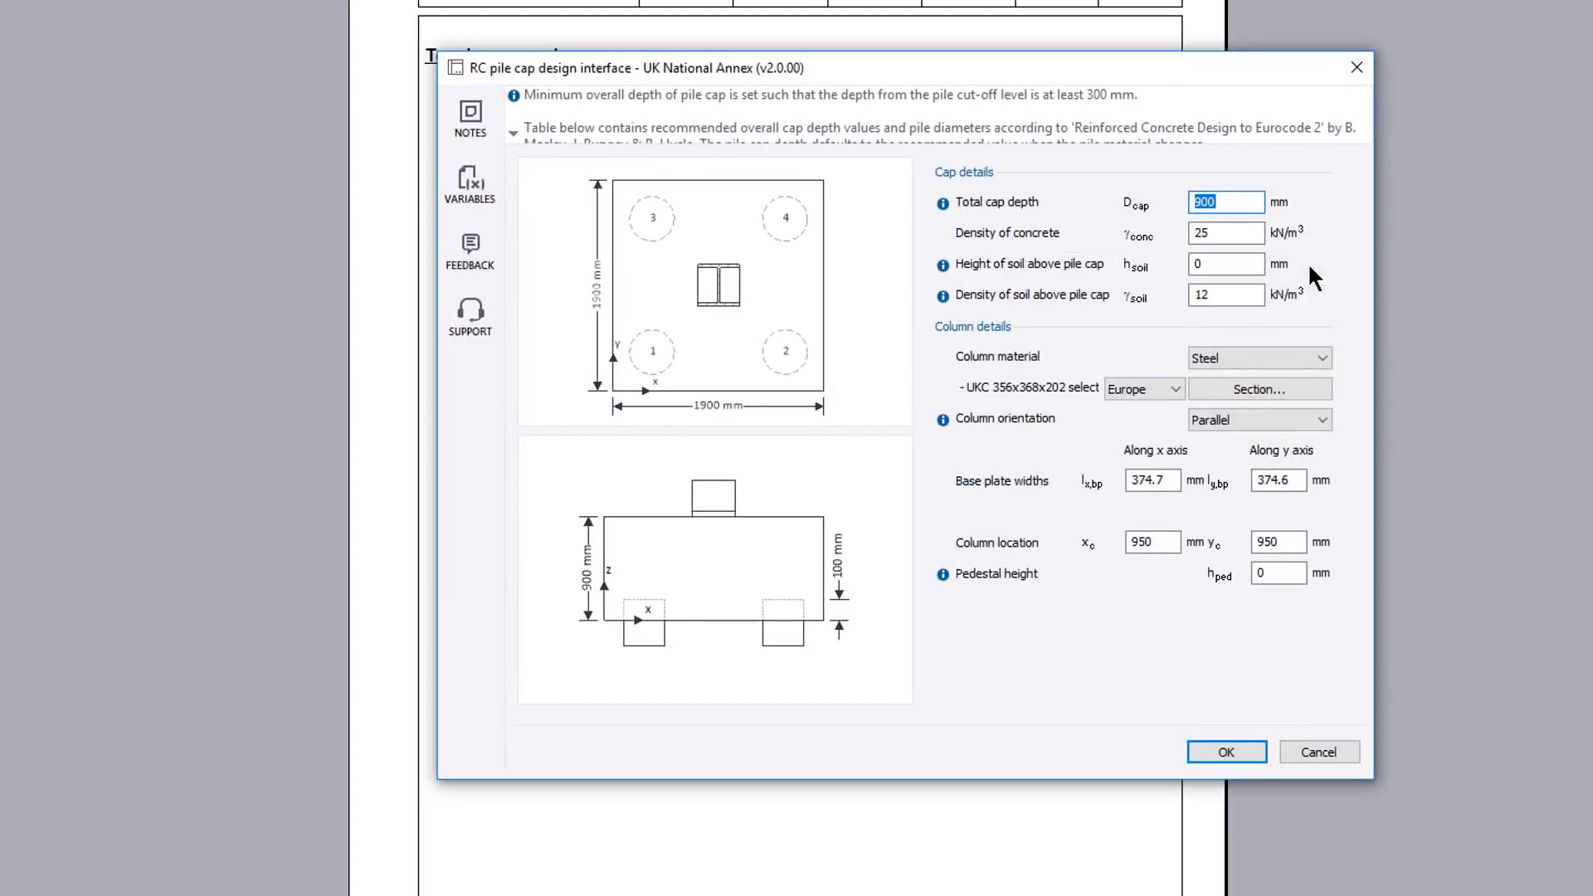
{"action": "left_click", "coordinate": [1233, 203]}
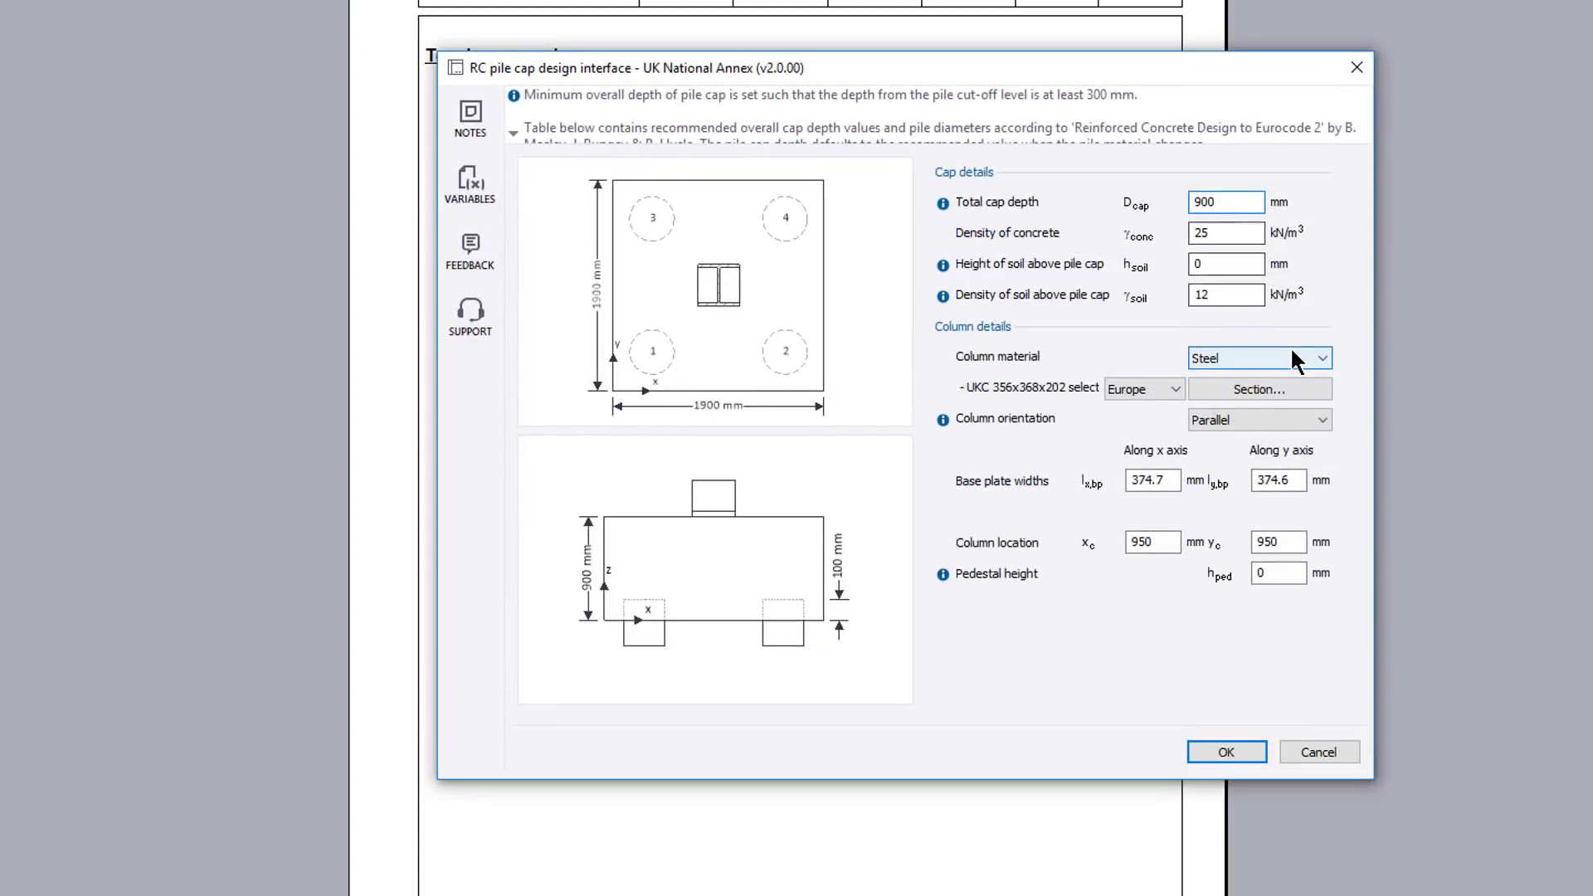
{"action": "left_click", "coordinate": [1300, 358]}
{"action": "left_click", "coordinate": [1289, 352]}
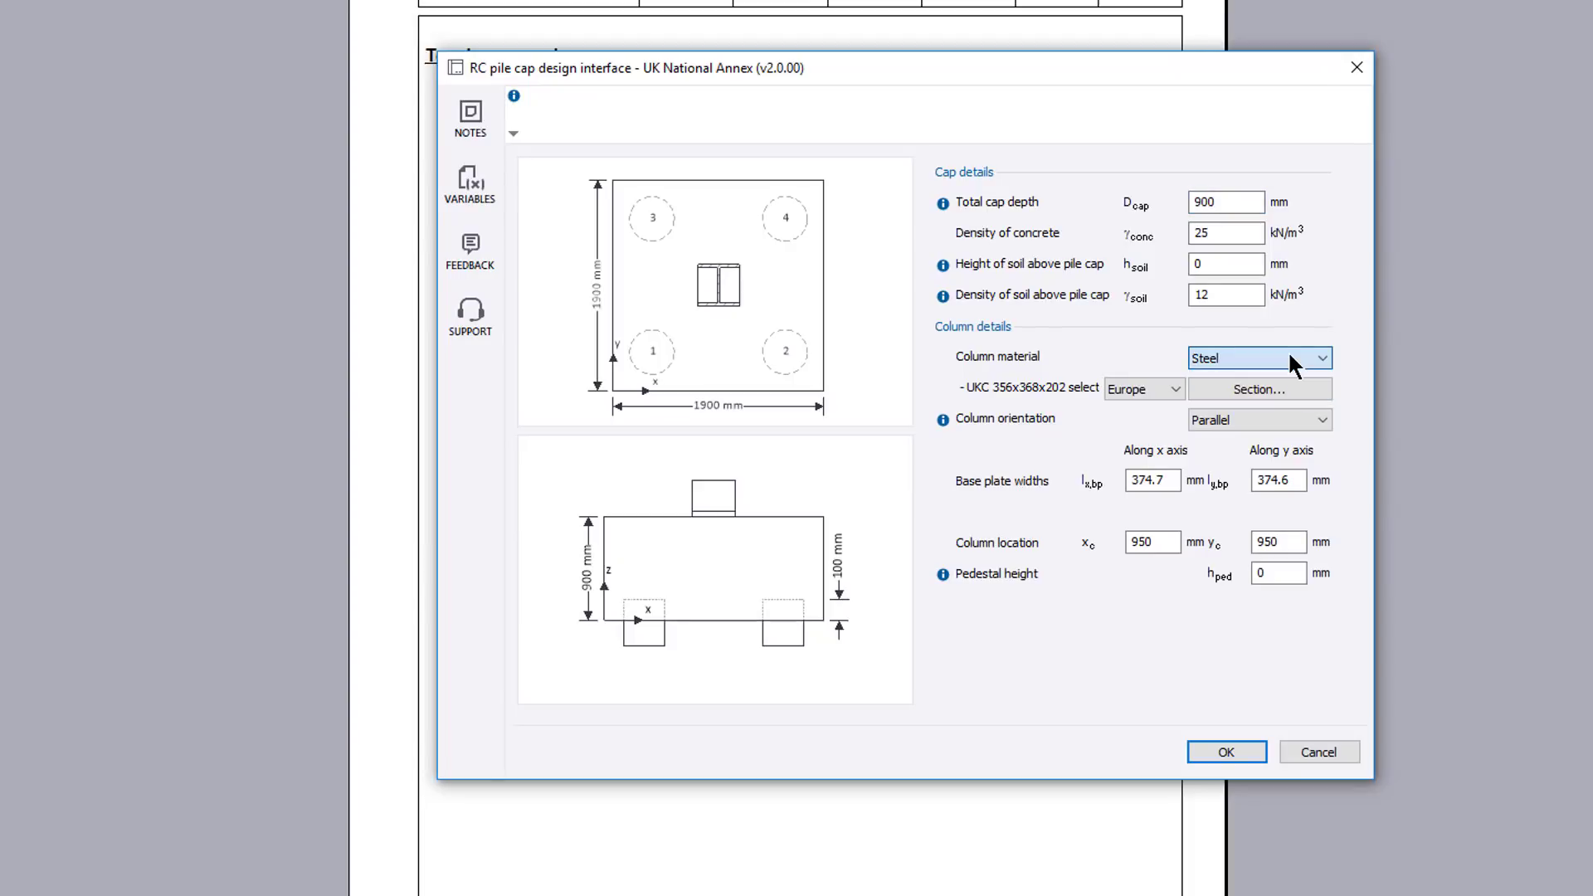
{"action": "left_click", "coordinate": [1173, 388]}
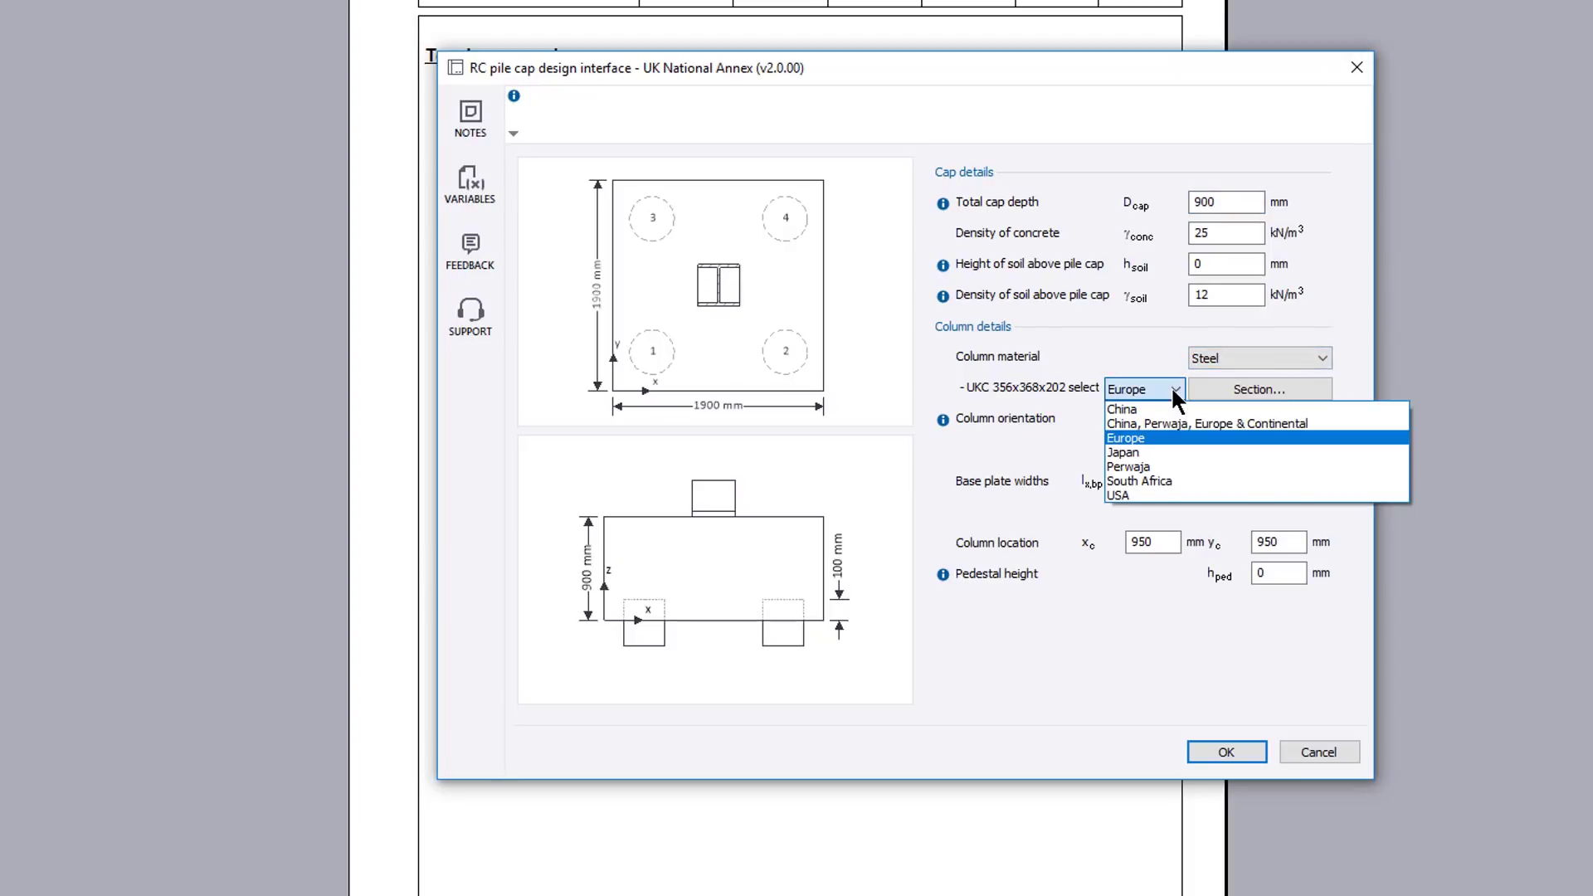
{"action": "left_click", "coordinate": [1172, 389]}
{"action": "left_click", "coordinate": [1291, 387]}
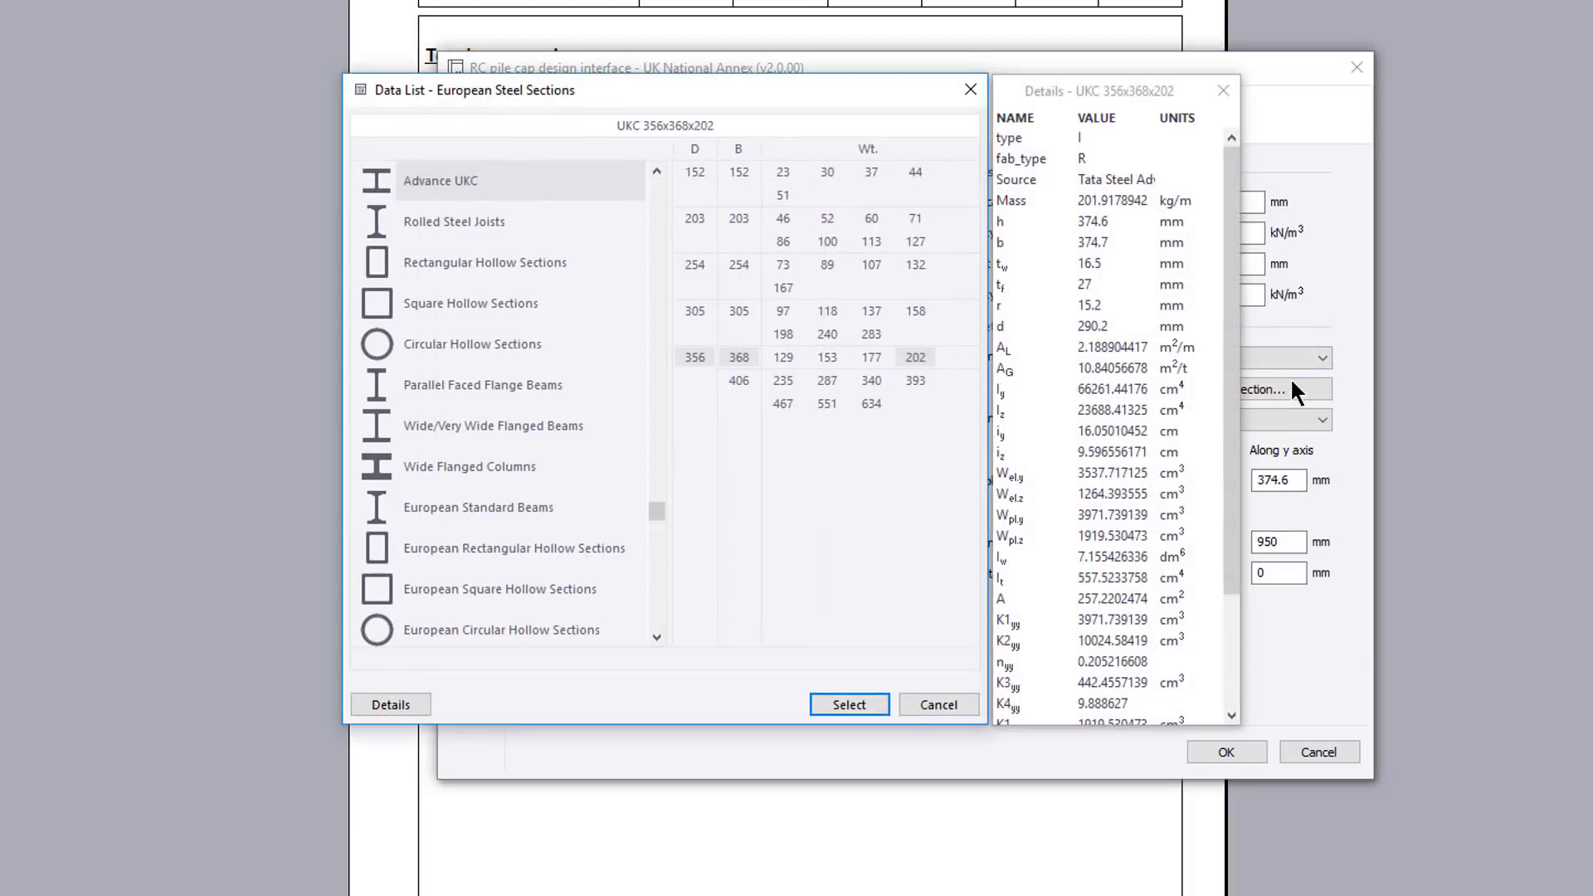
{"action": "left_click", "coordinate": [866, 712]}
{"action": "left_click", "coordinate": [1264, 420]}
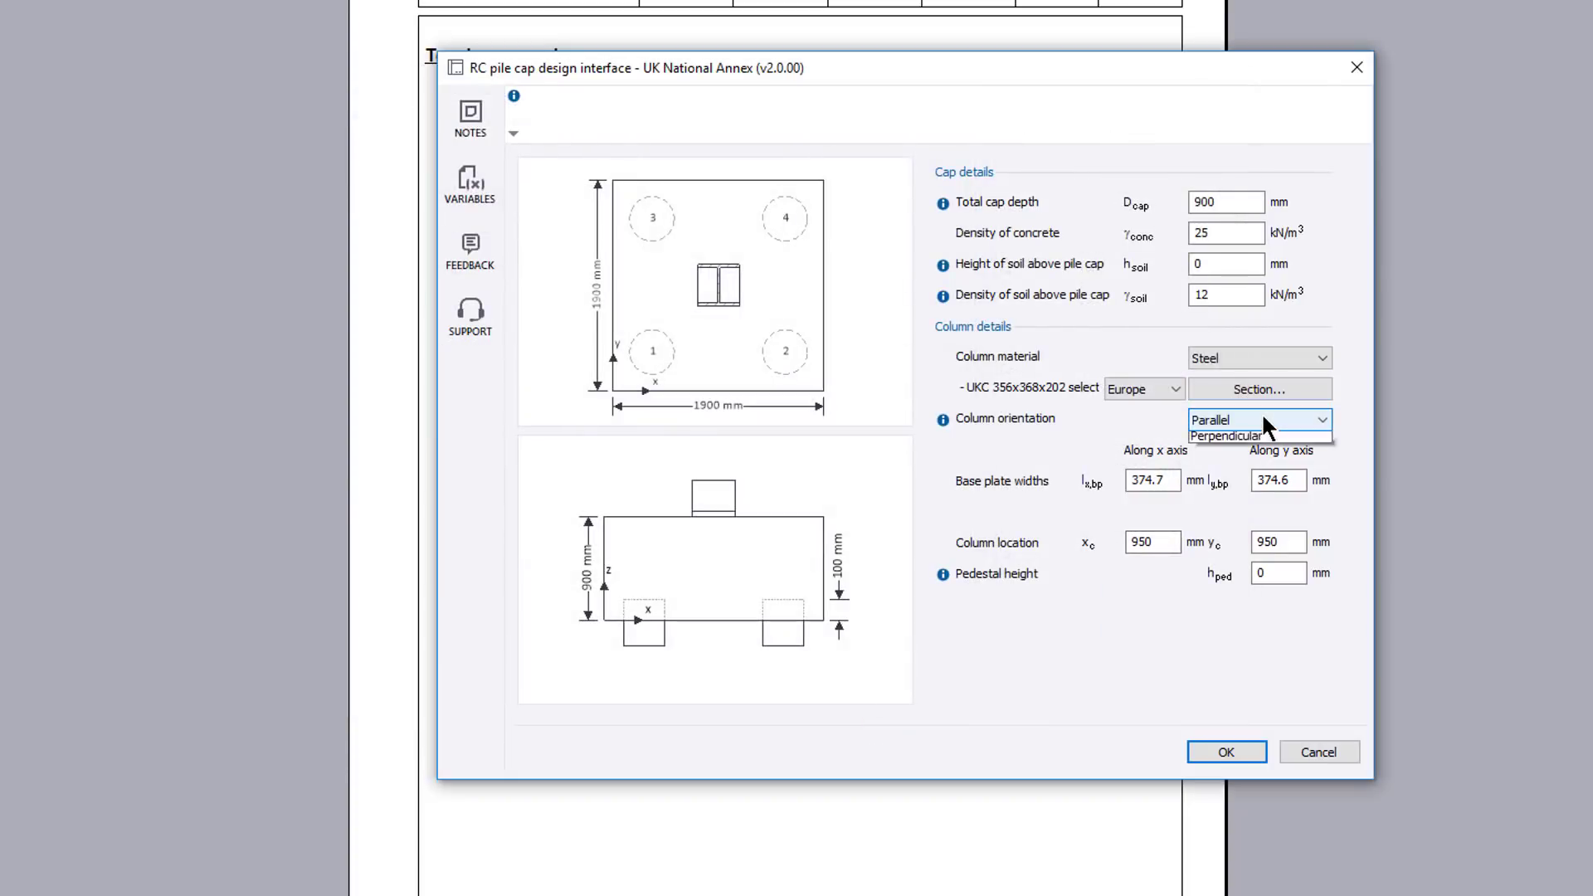
{"action": "left_click", "coordinate": [1265, 421]}
- Set the pedestal height to 400 mm and pedestal widths to 500 mm
{"action": "double_click", "coordinate": [1282, 573]}
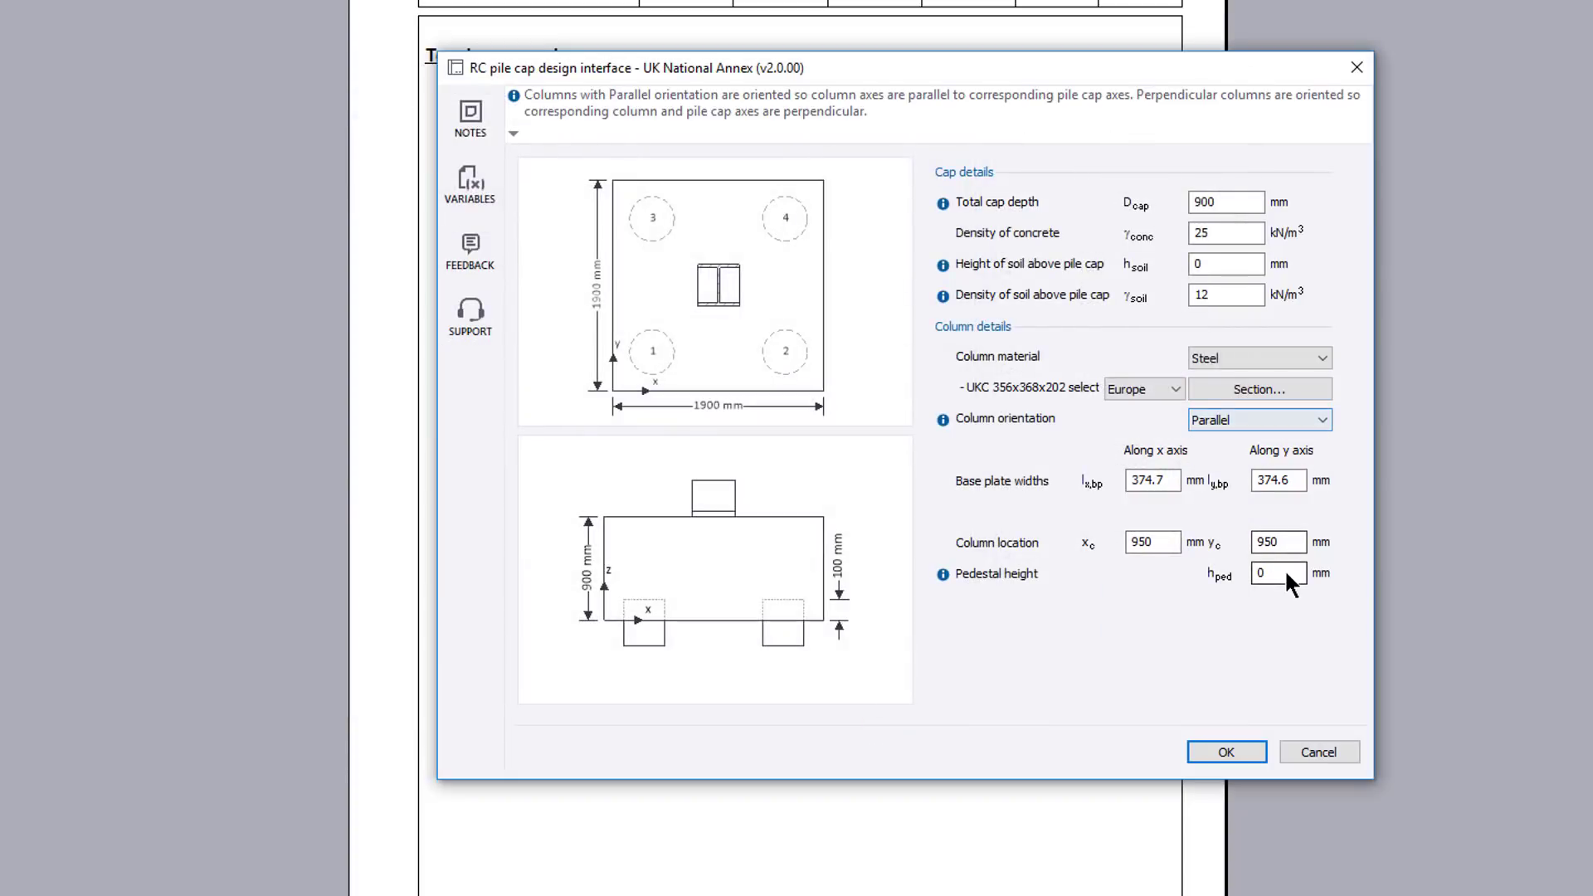
{"action": "type", "text": "400"}
{"action": "key", "text": "Tab"}
{"action": "type", "text": "500"}
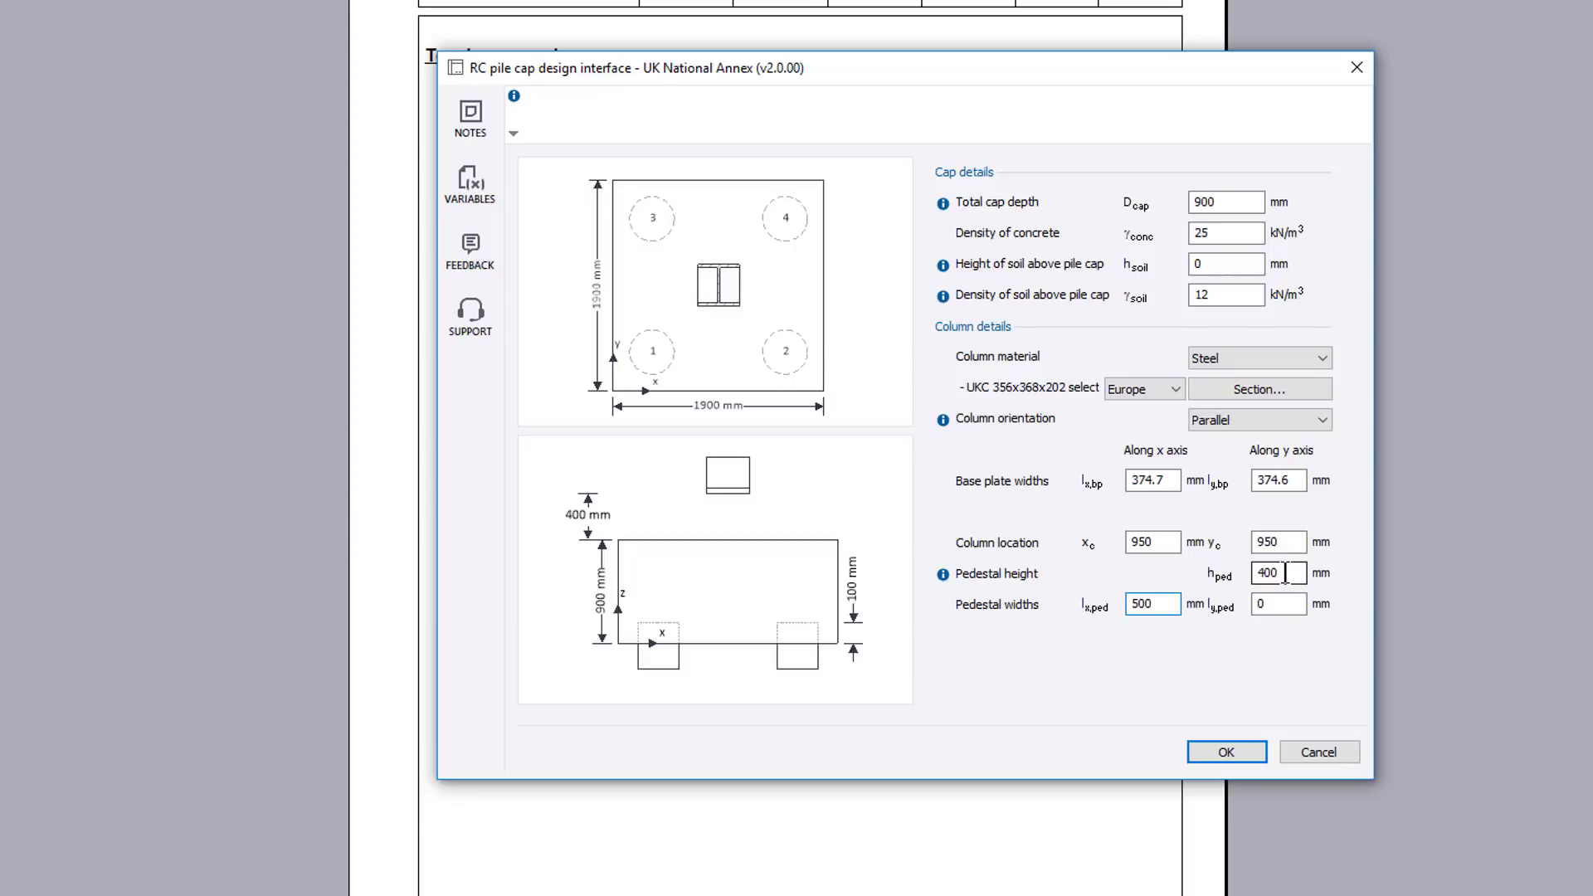
{"action": "key", "text": "Tab"}
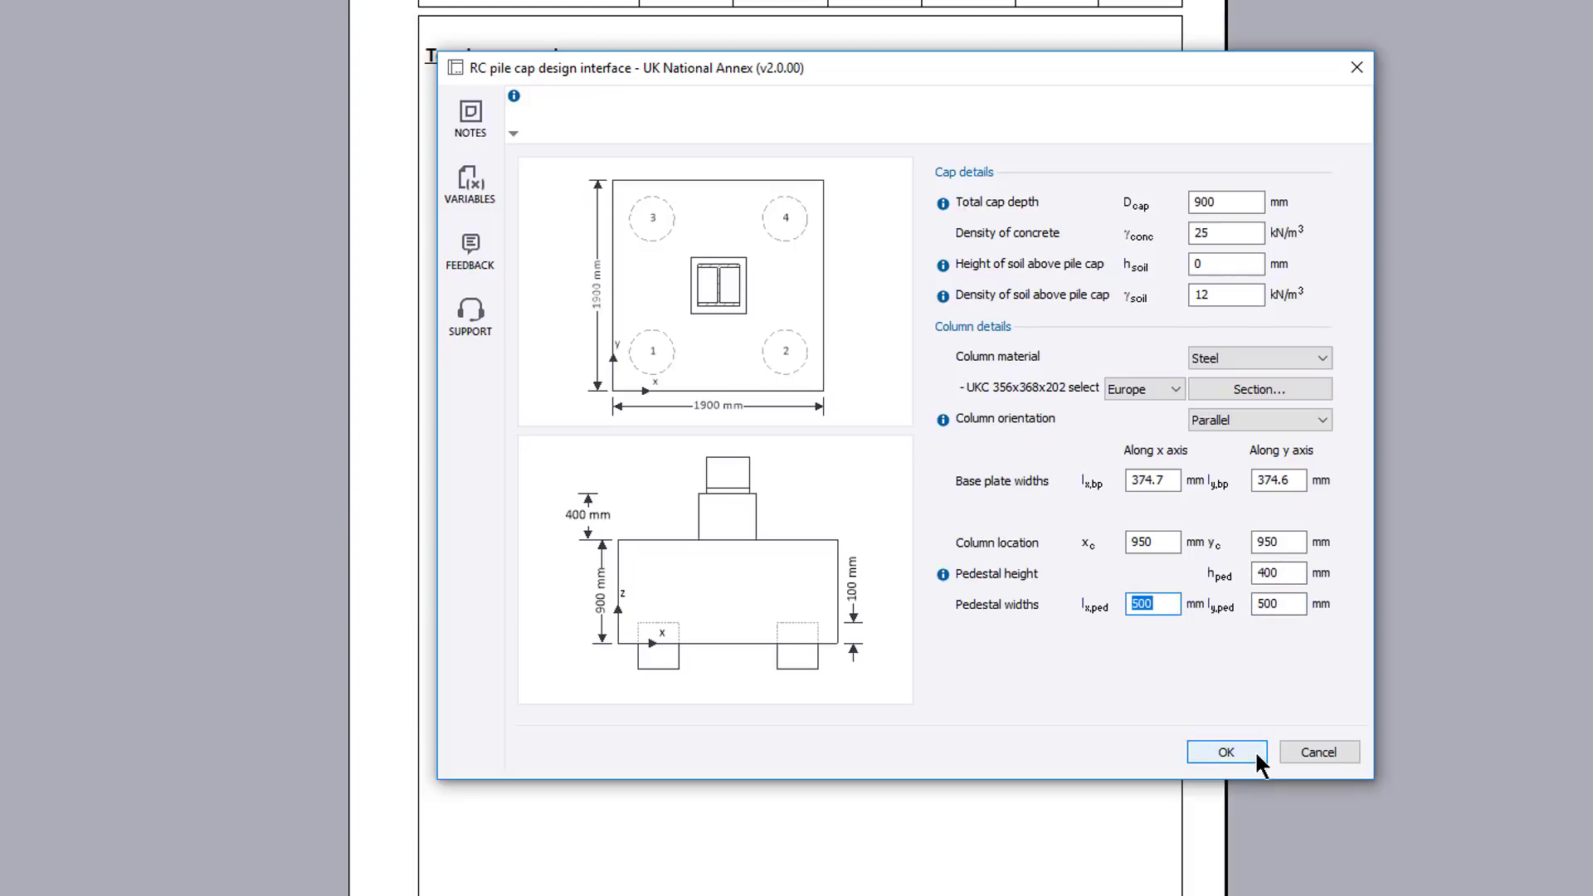
- Save the cap details and review the circular concrete pile diameter and C1 allowable load
{"action": "left_click", "coordinate": [1255, 750]}
{"action": "left_click", "coordinate": [1303, 357]}
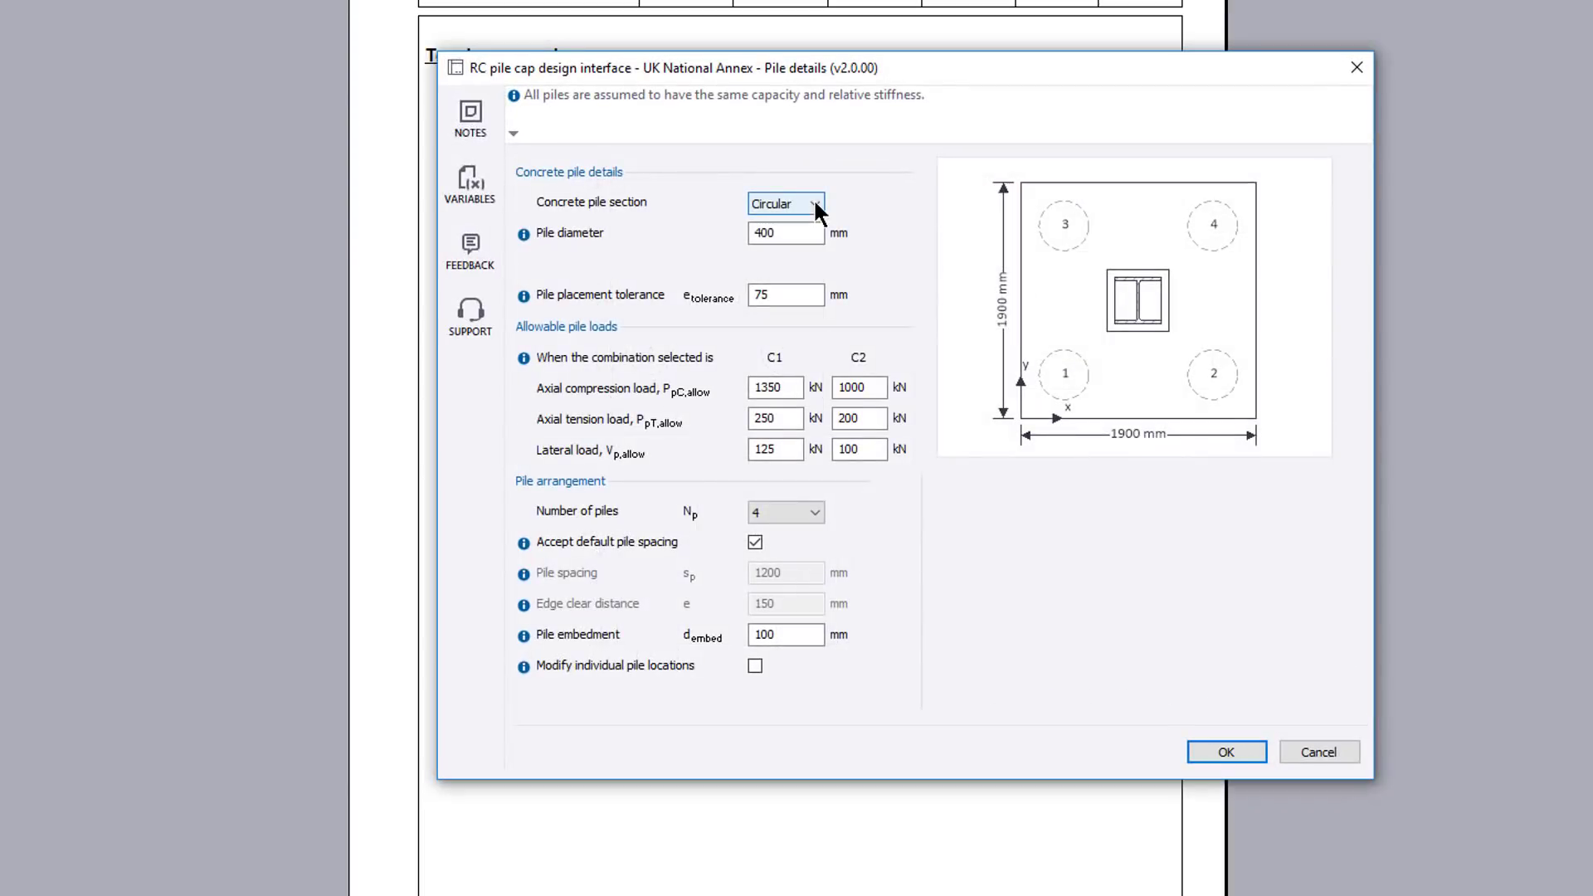
{"action": "left_click", "coordinate": [813, 204]}
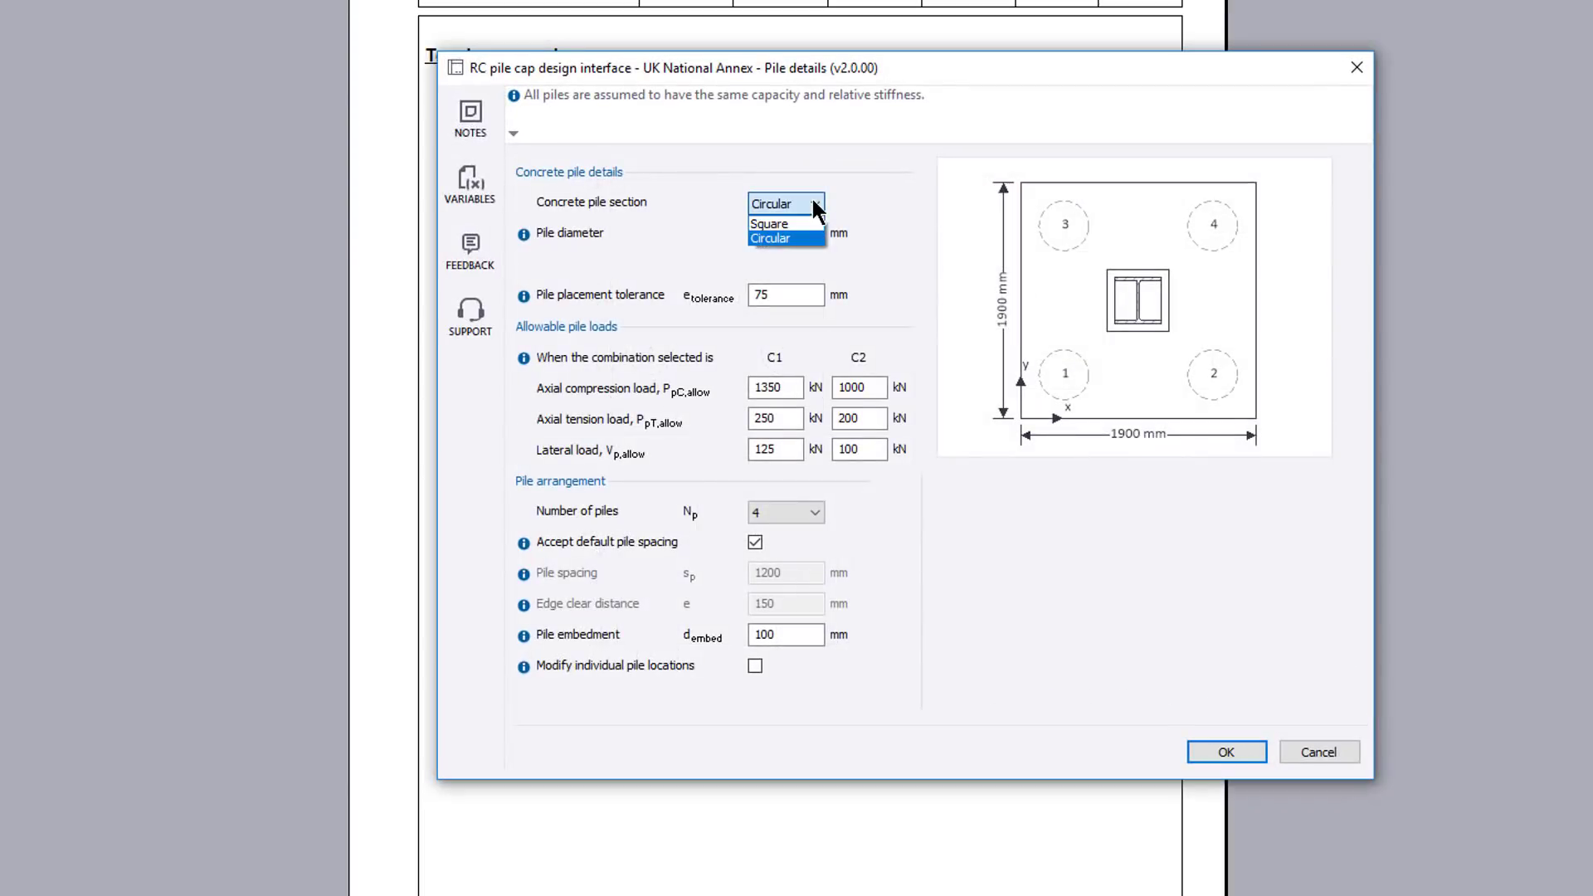
{"action": "left_click", "coordinate": [809, 229]}
{"action": "left_click", "coordinate": [808, 229]}
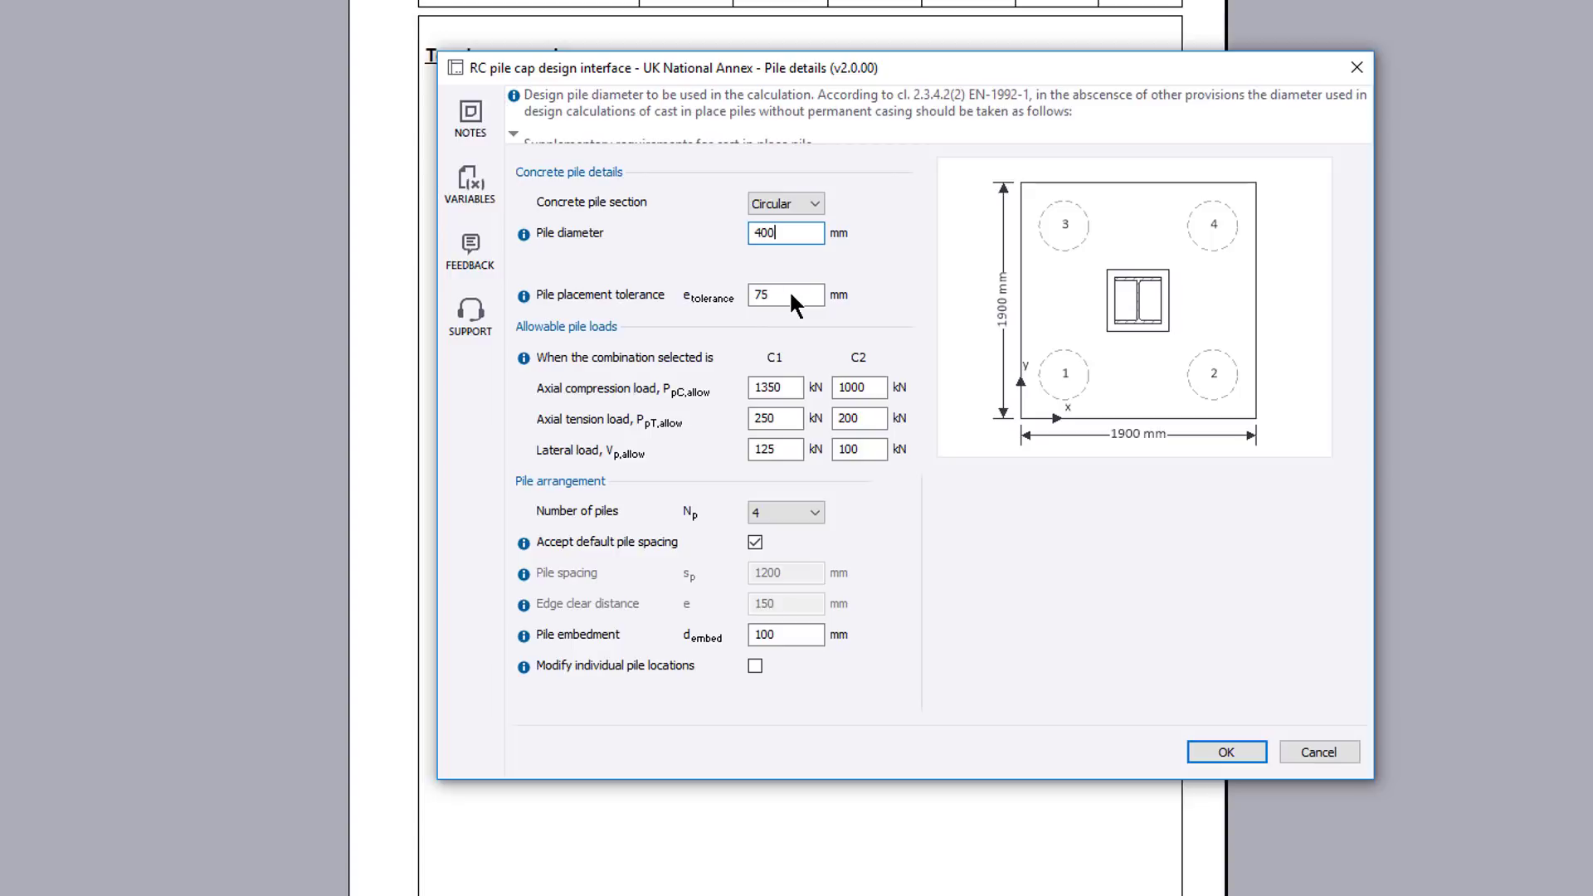
{"action": "left_click", "coordinate": [790, 388]}
- Change to five piles with individual locations, moving pile 5 to y = 2200
{"action": "left_click", "coordinate": [811, 518]}
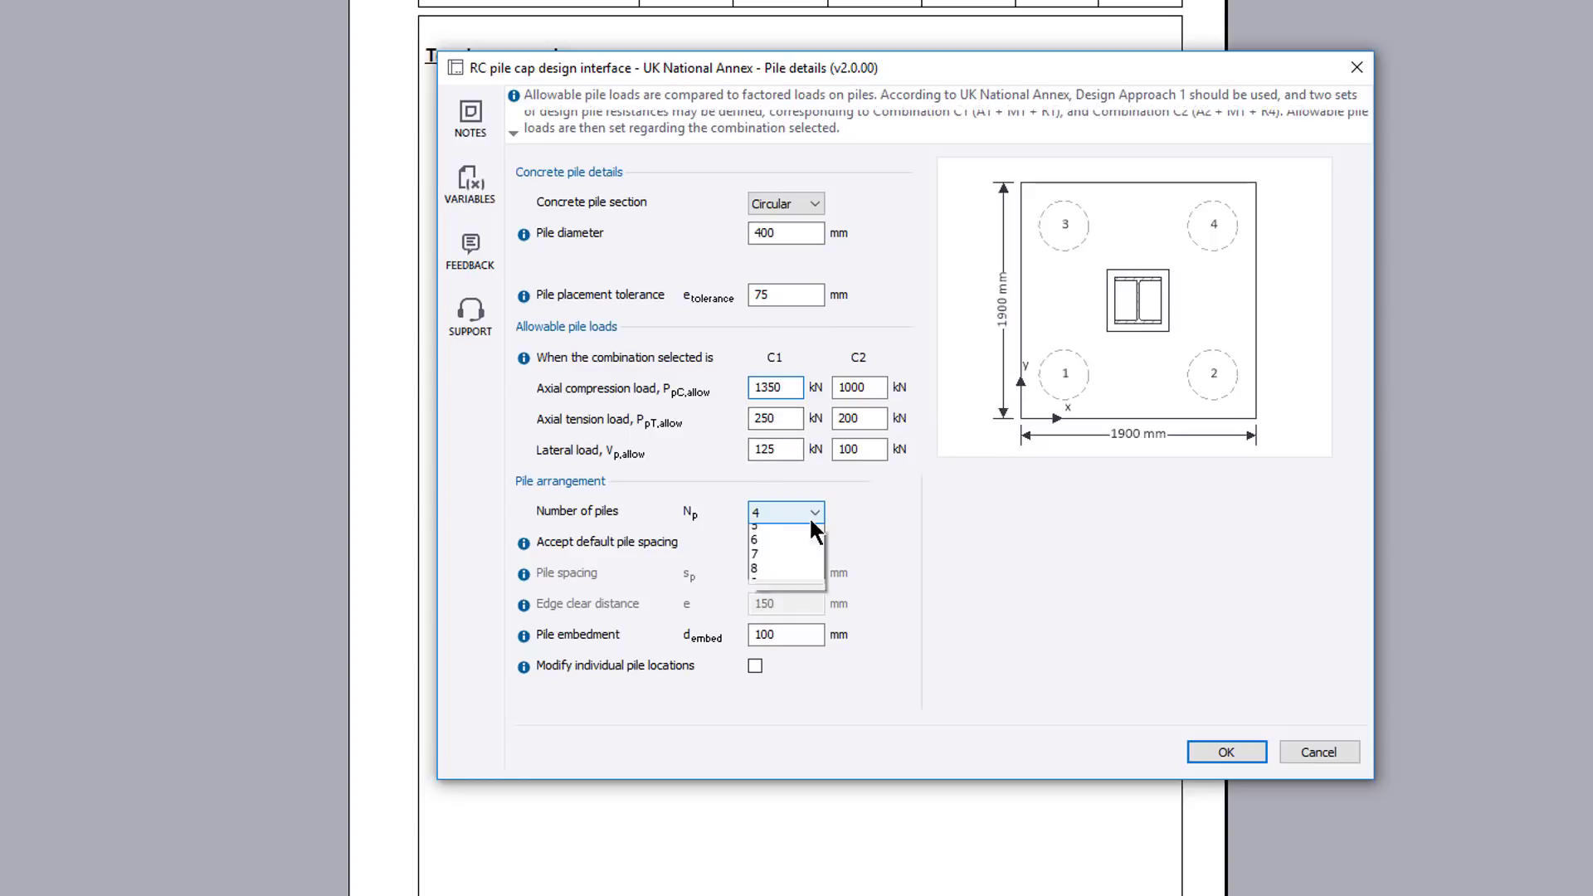
{"action": "key", "text": "Down"}
{"action": "key", "text": "Return"}
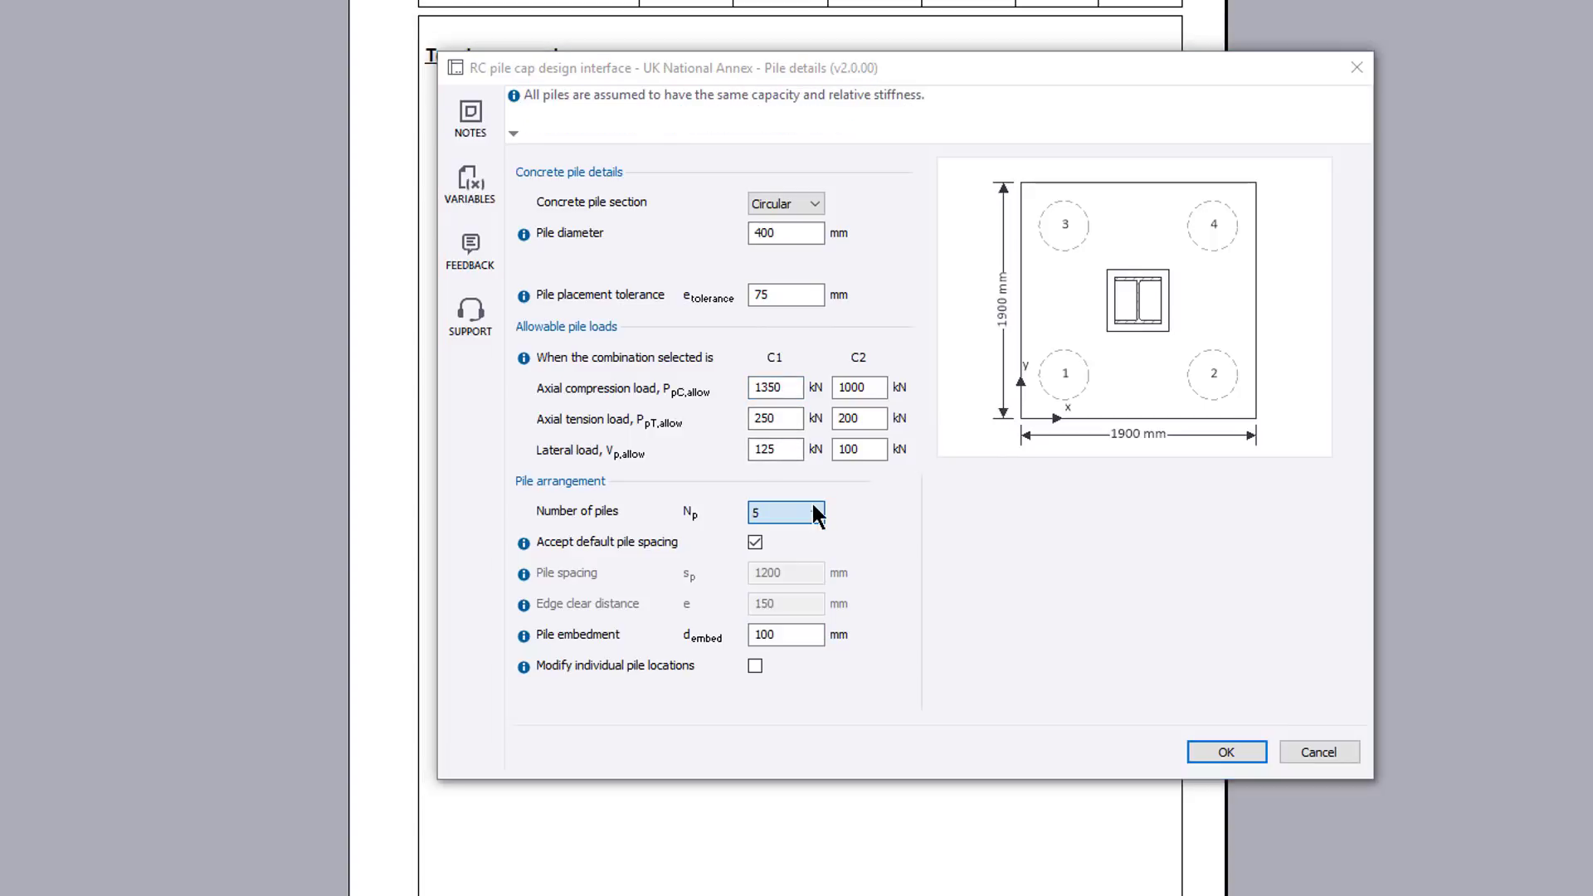
{"action": "left_click", "coordinate": [751, 666]}
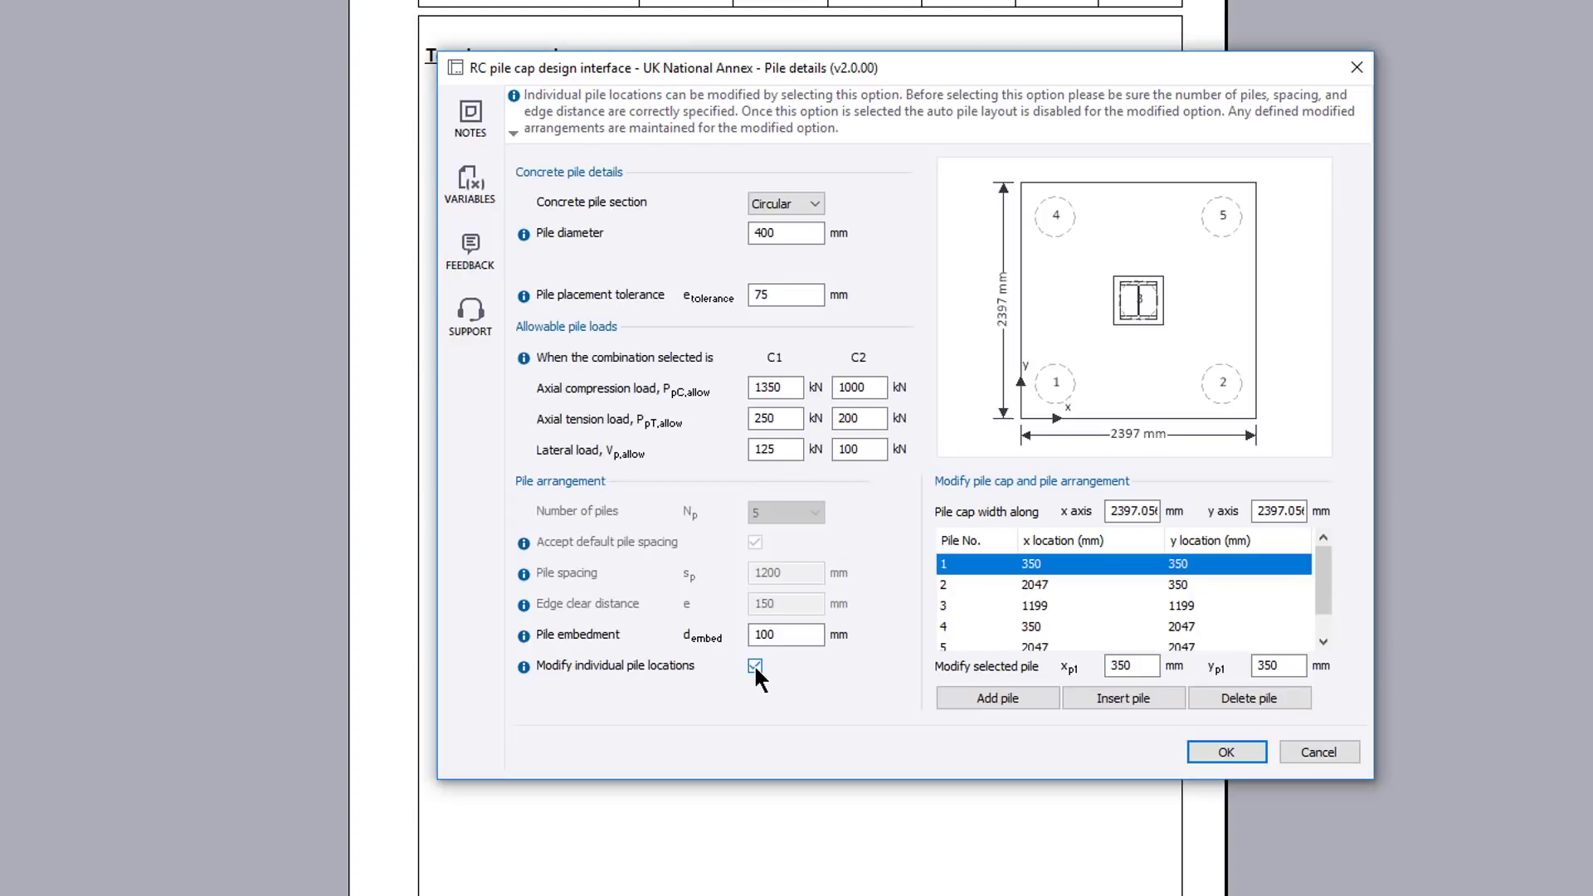
{"action": "left_click", "coordinate": [1078, 646]}
{"action": "left_click_drag", "start_coordinate": [1269, 665], "coordinate": [1354, 663]}
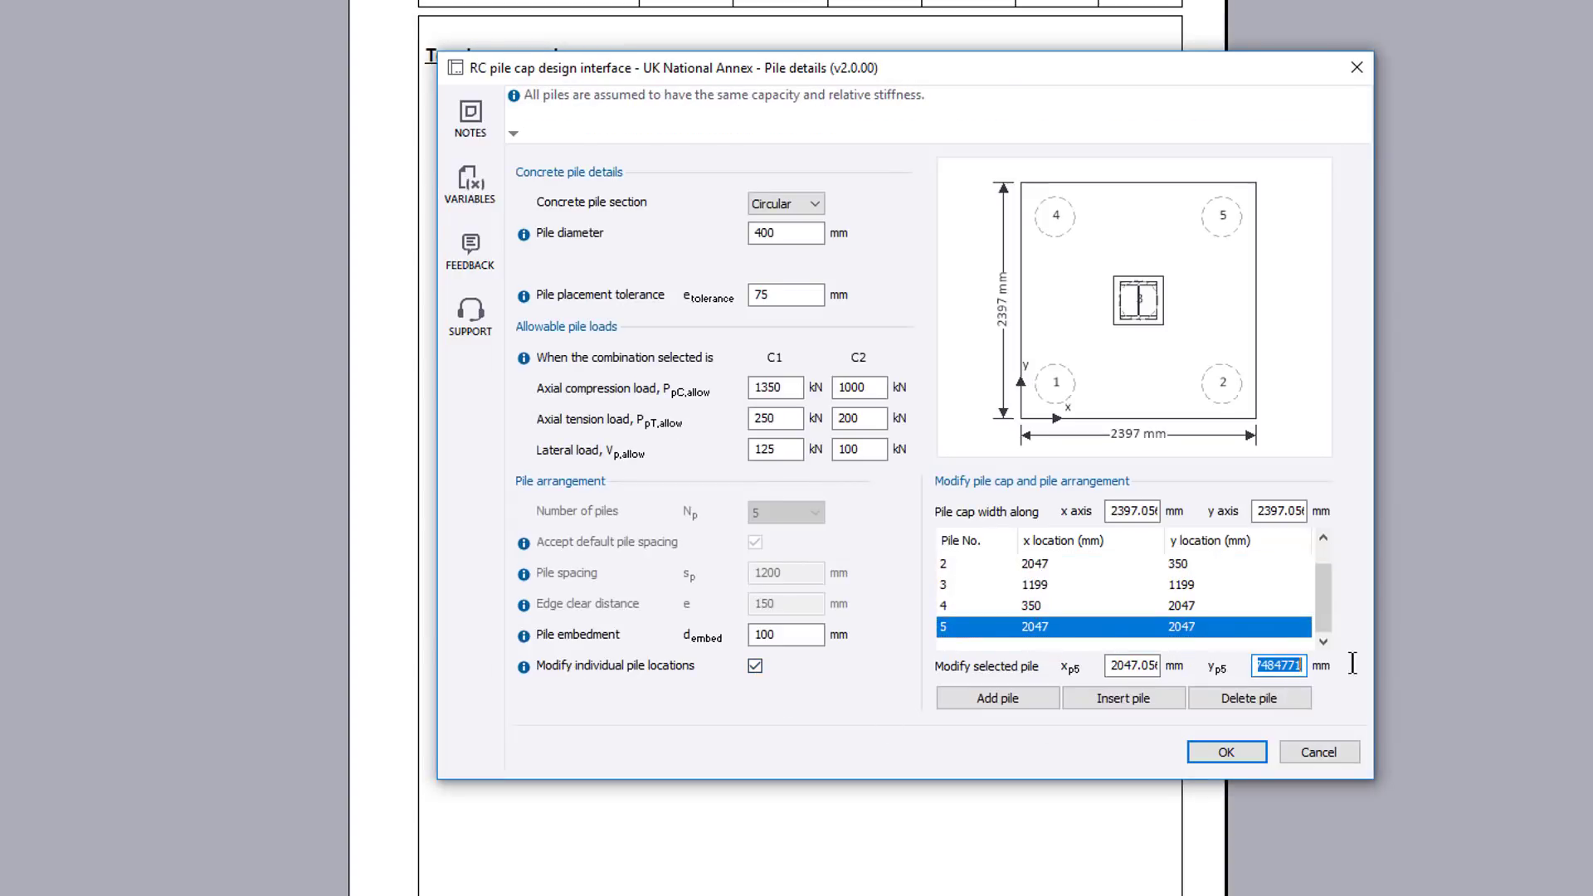
{"action": "type", "text": "2200"}
{"action": "left_click", "coordinate": [1212, 606]}
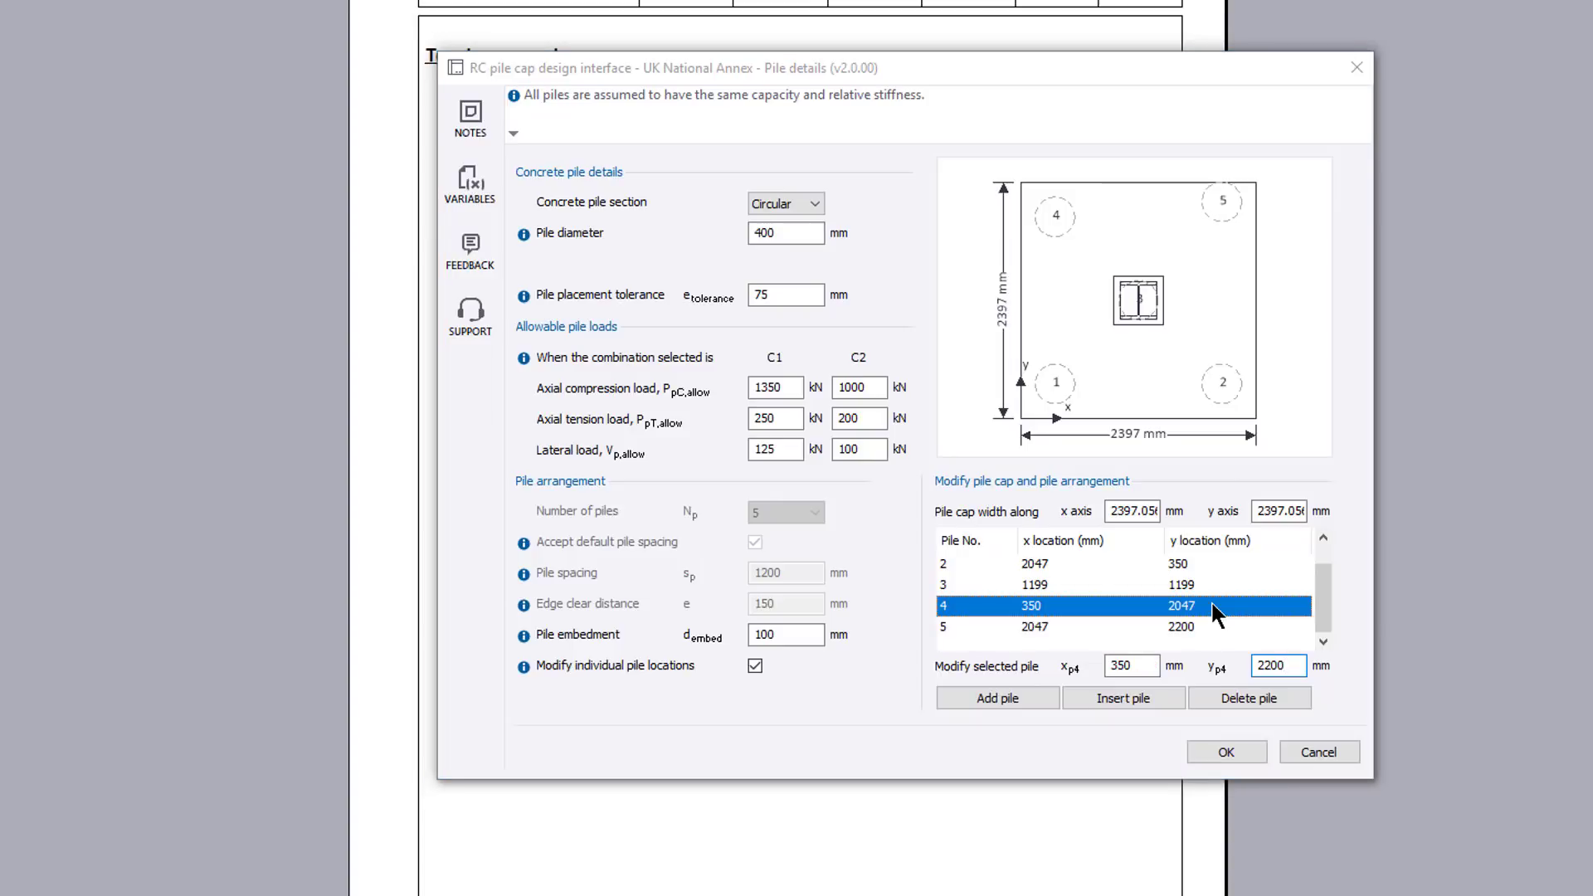
- Dismiss the pile-too-close-to-edge error and revert to a standard four-pile layout
{"action": "left_click", "coordinate": [1231, 750]}
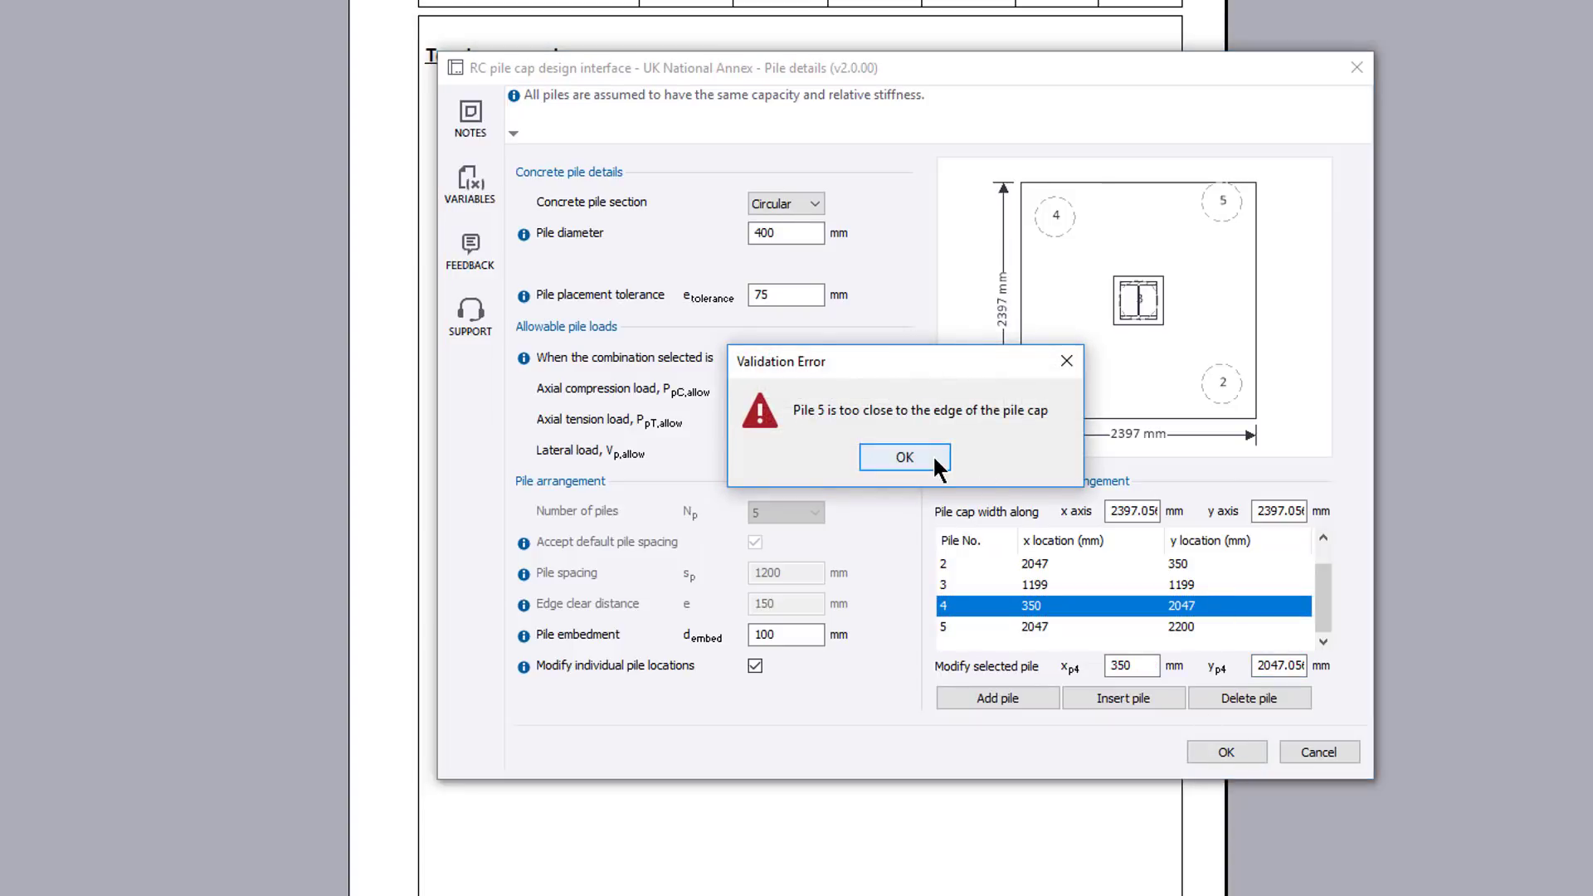
{"action": "left_click", "coordinate": [929, 461]}
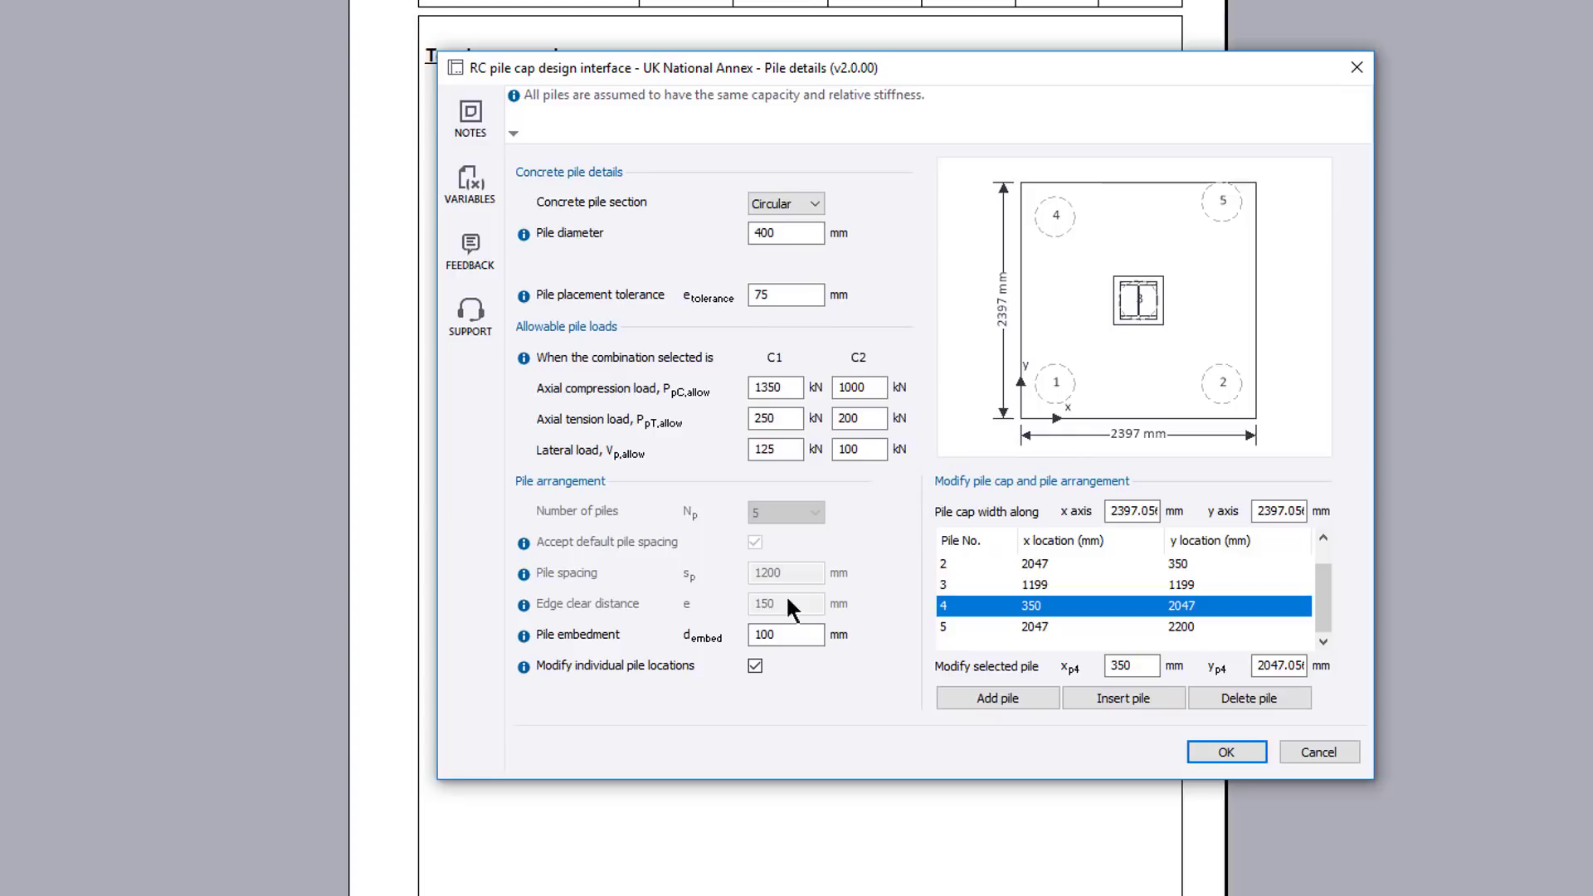
{"action": "left_click", "coordinate": [755, 666]}
{"action": "left_click", "coordinate": [777, 512]}
{"action": "left_click", "coordinate": [773, 506]}
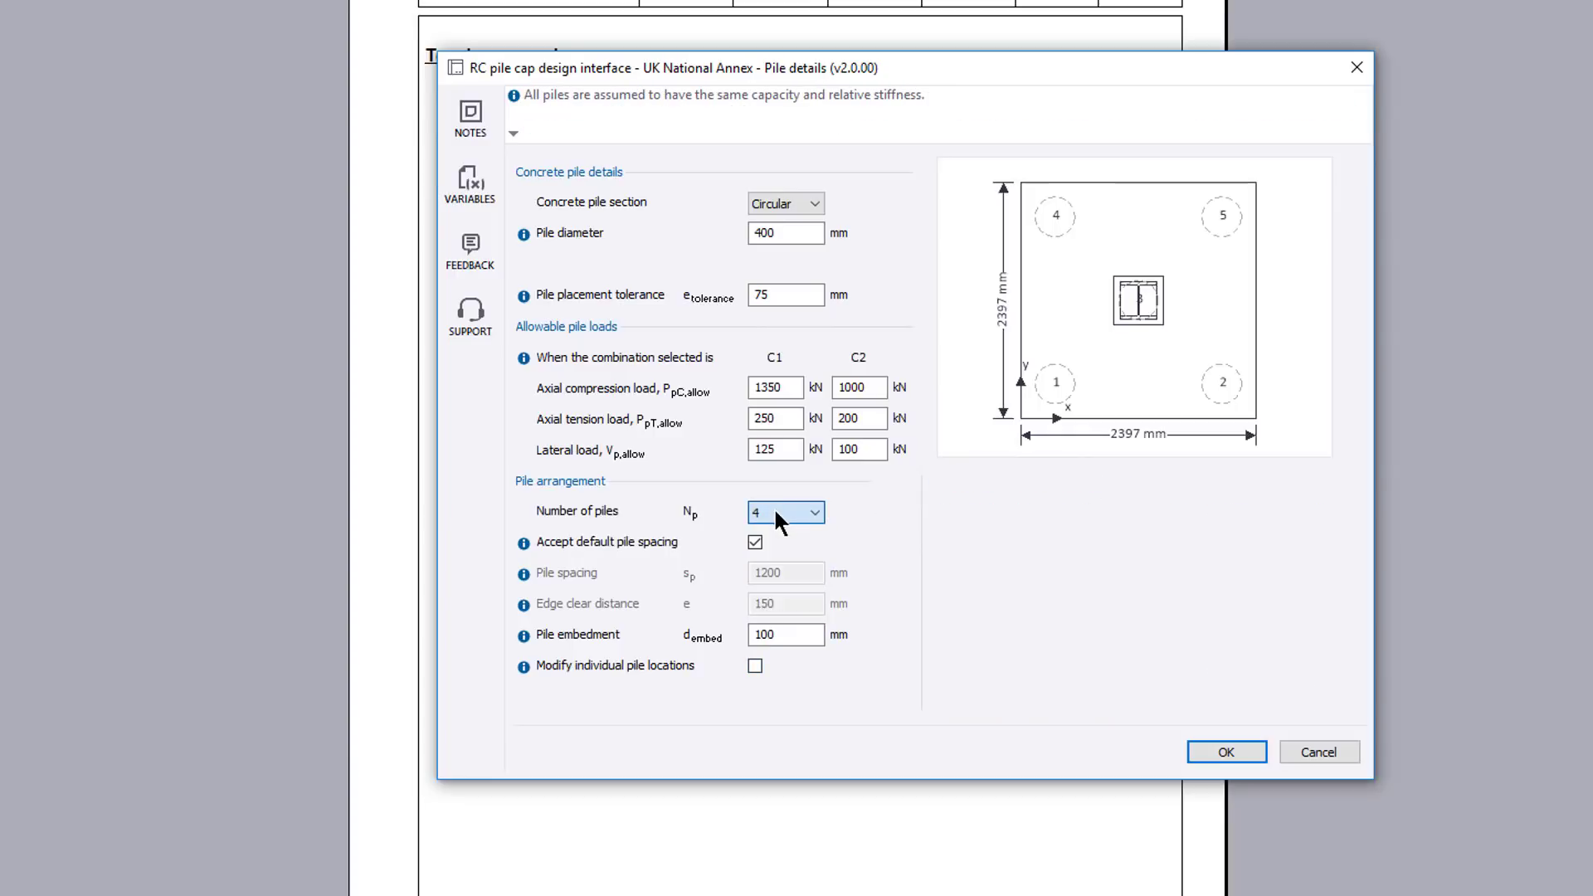
{"action": "left_click", "coordinate": [1243, 750]}
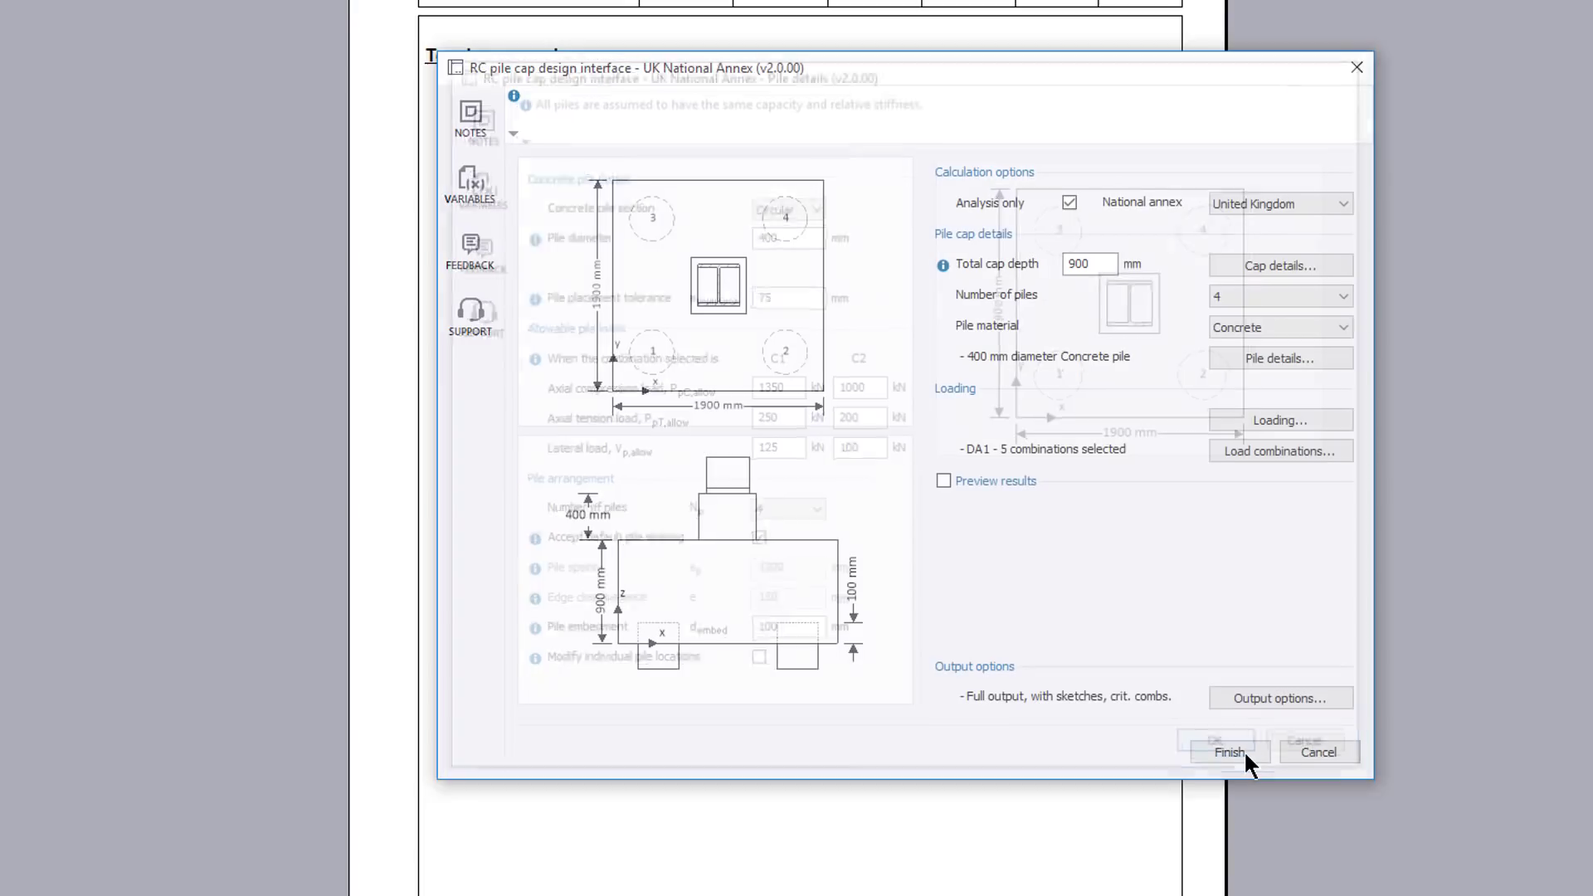
{"action": "left_click", "coordinate": [1310, 423]}
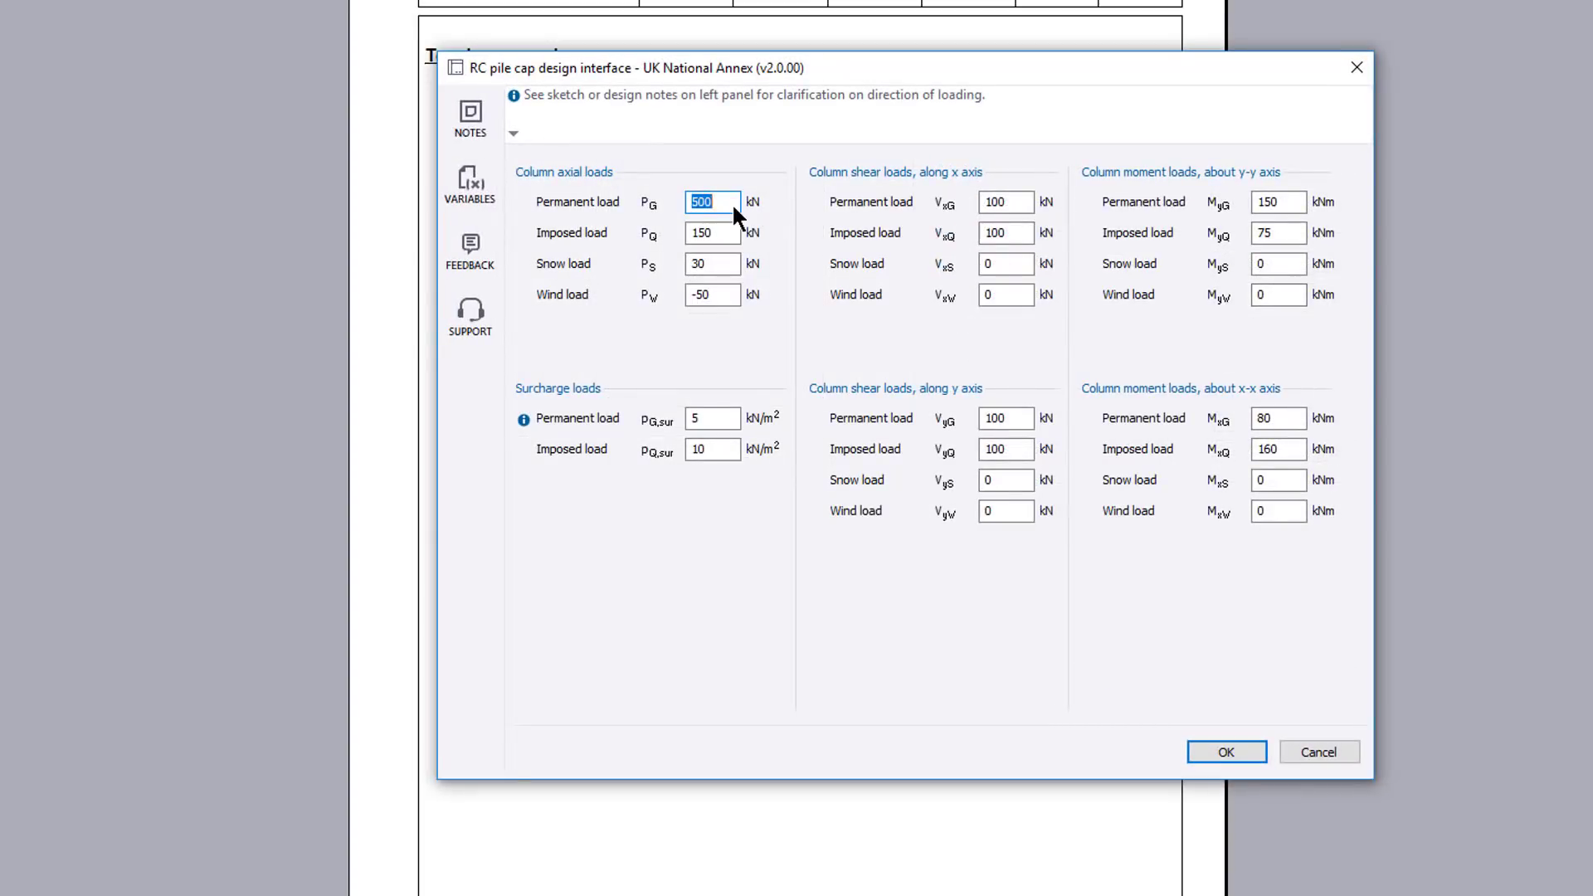
{"action": "left_click", "coordinate": [1013, 202]}
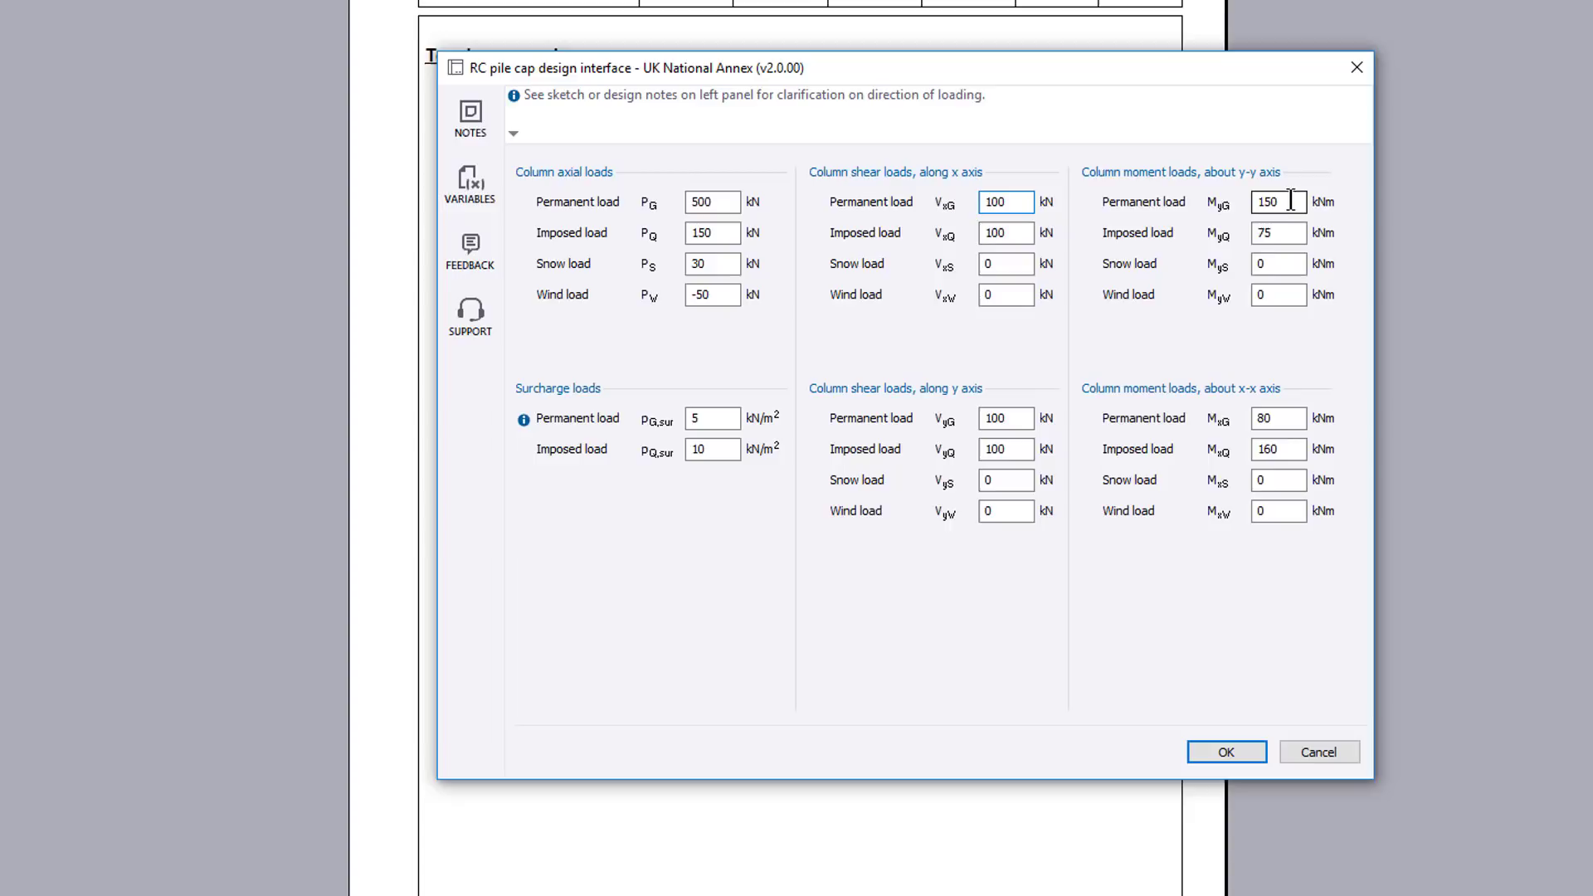
{"action": "left_click", "coordinate": [1248, 751]}
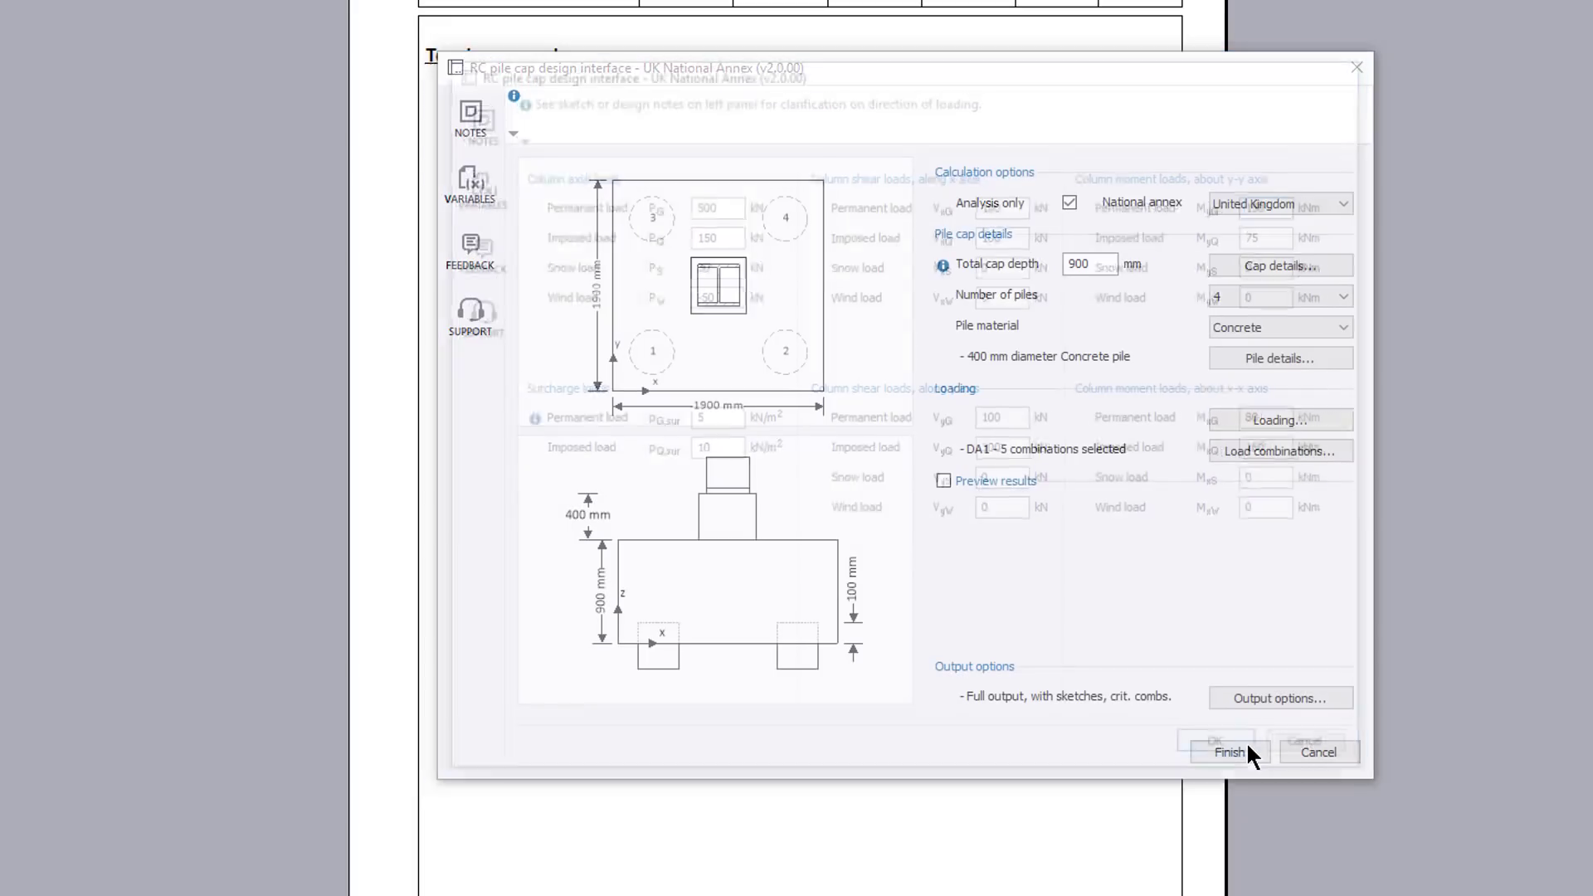
{"action": "left_click", "coordinate": [1337, 448]}
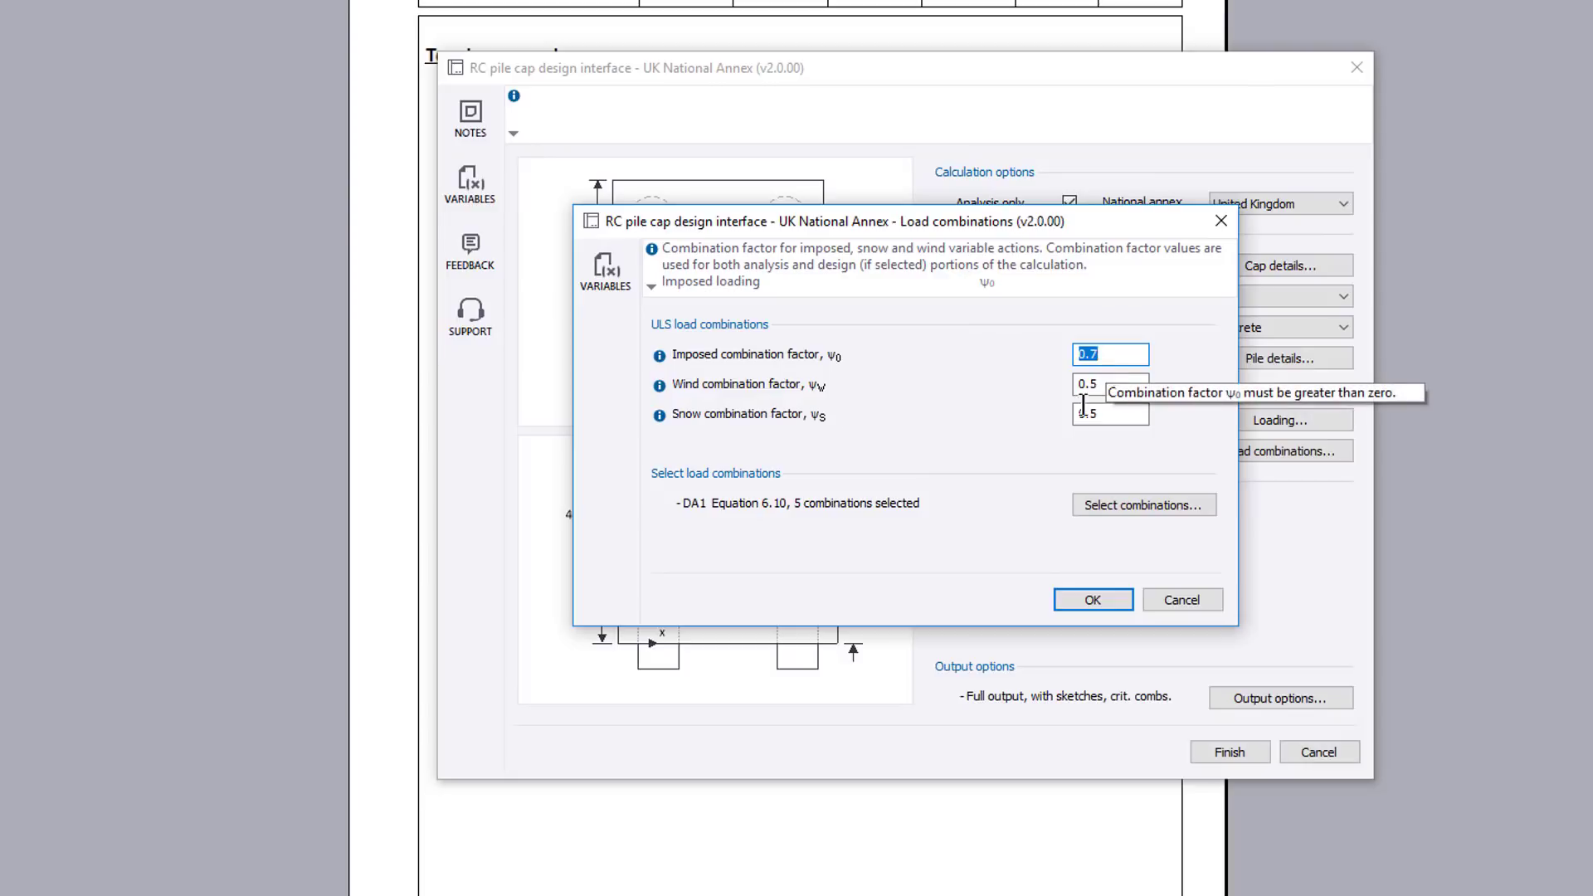
{"action": "left_click", "coordinate": [1102, 357]}
{"action": "left_click", "coordinate": [1186, 506]}
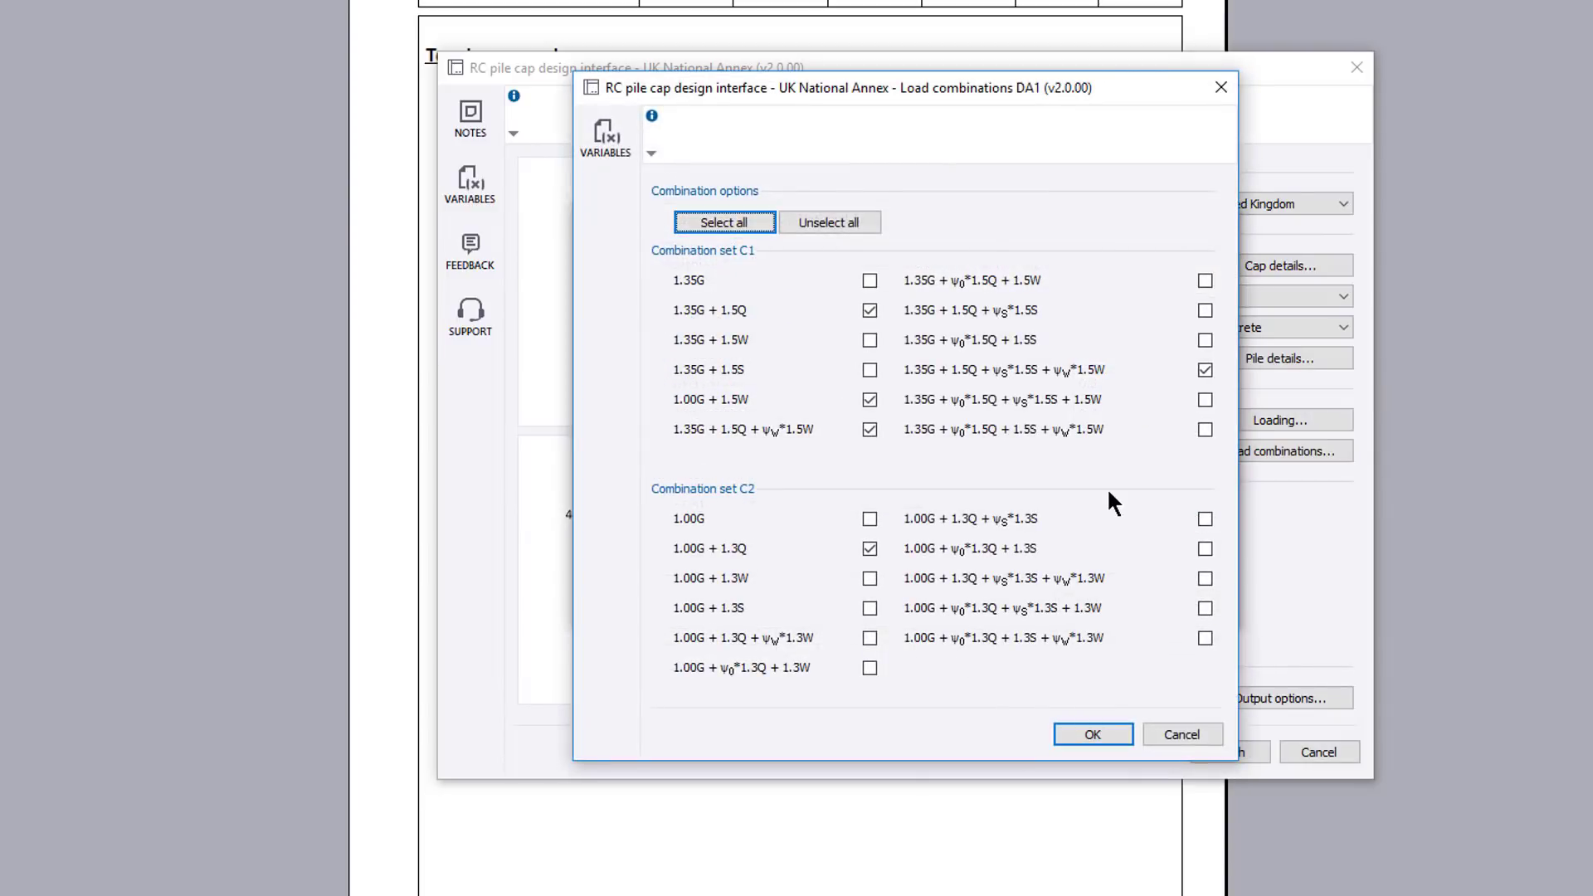
{"action": "left_click", "coordinate": [1091, 733]}
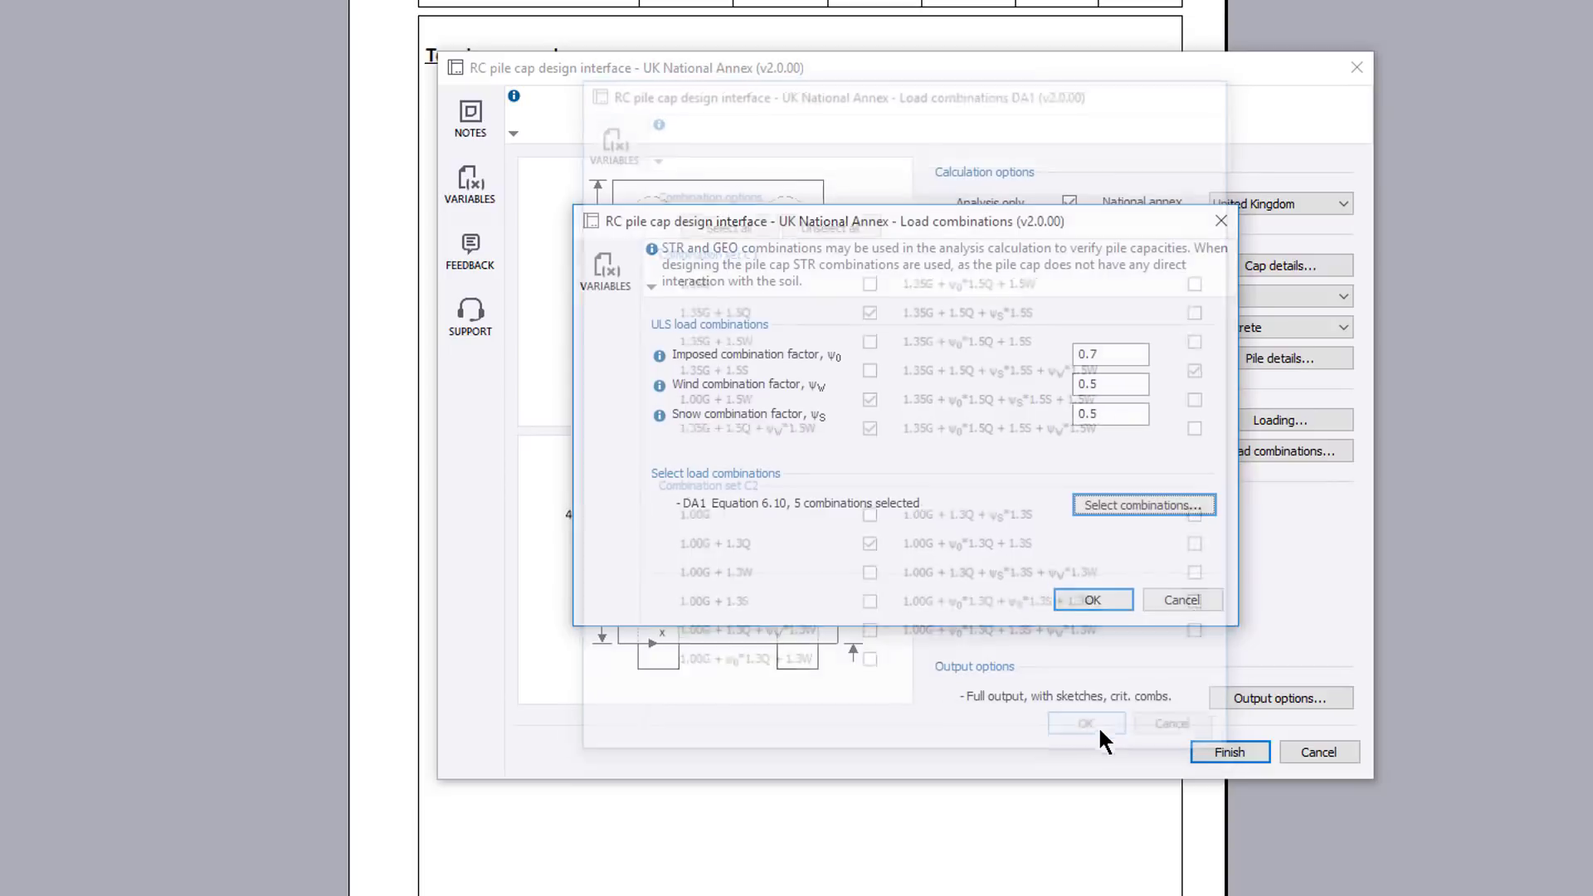
{"action": "left_click", "coordinate": [1113, 604]}
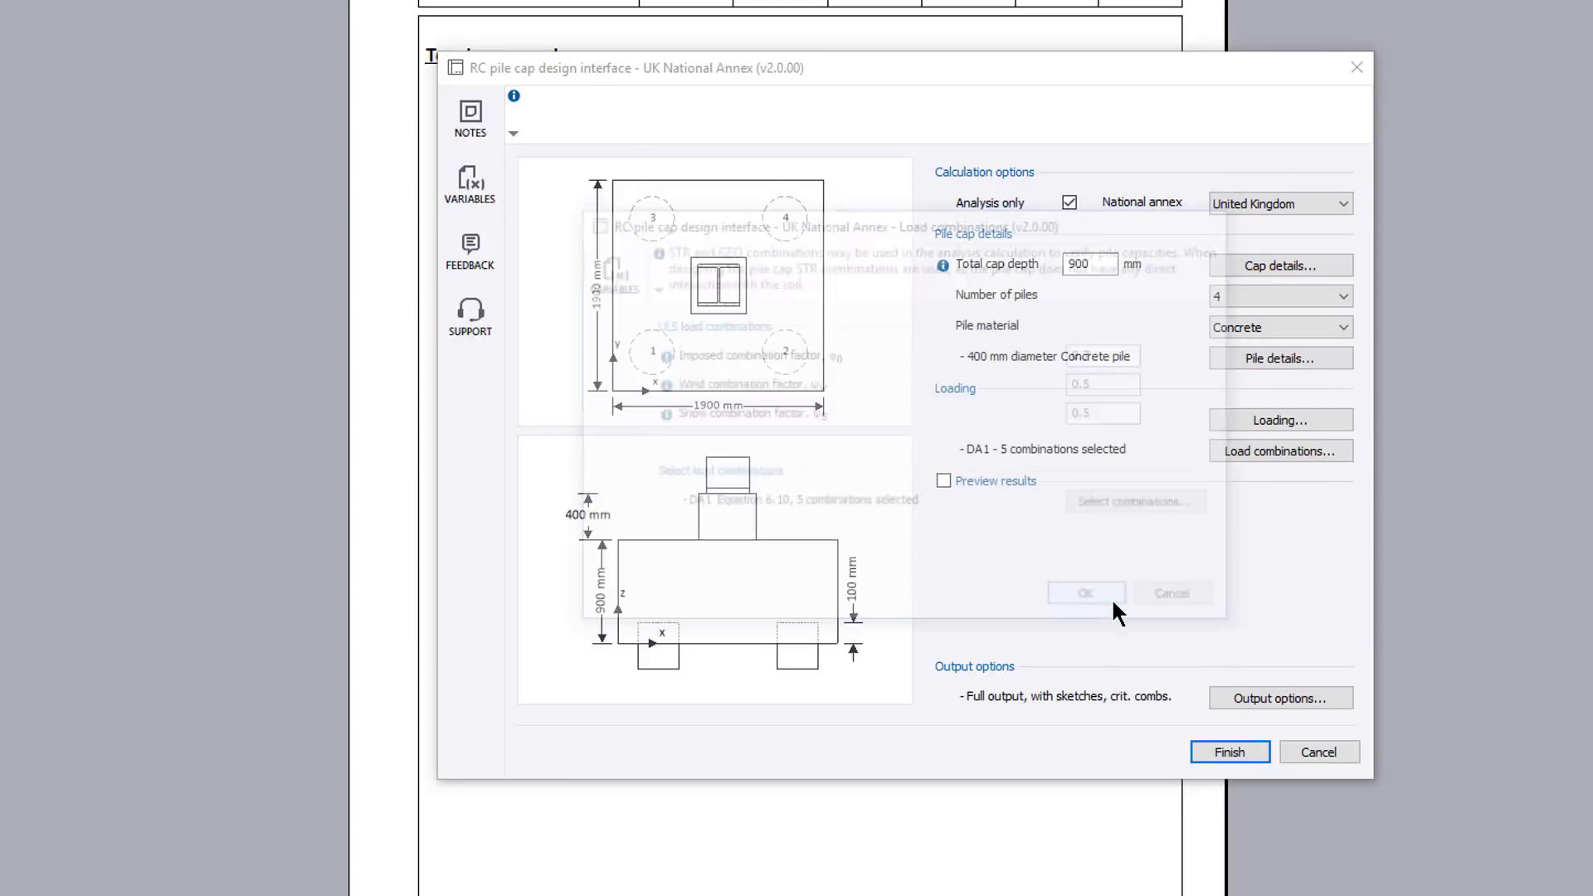
- Turn on Preview results, view Load combination 6, then return to Critical values
{"action": "left_click", "coordinate": [945, 480]}
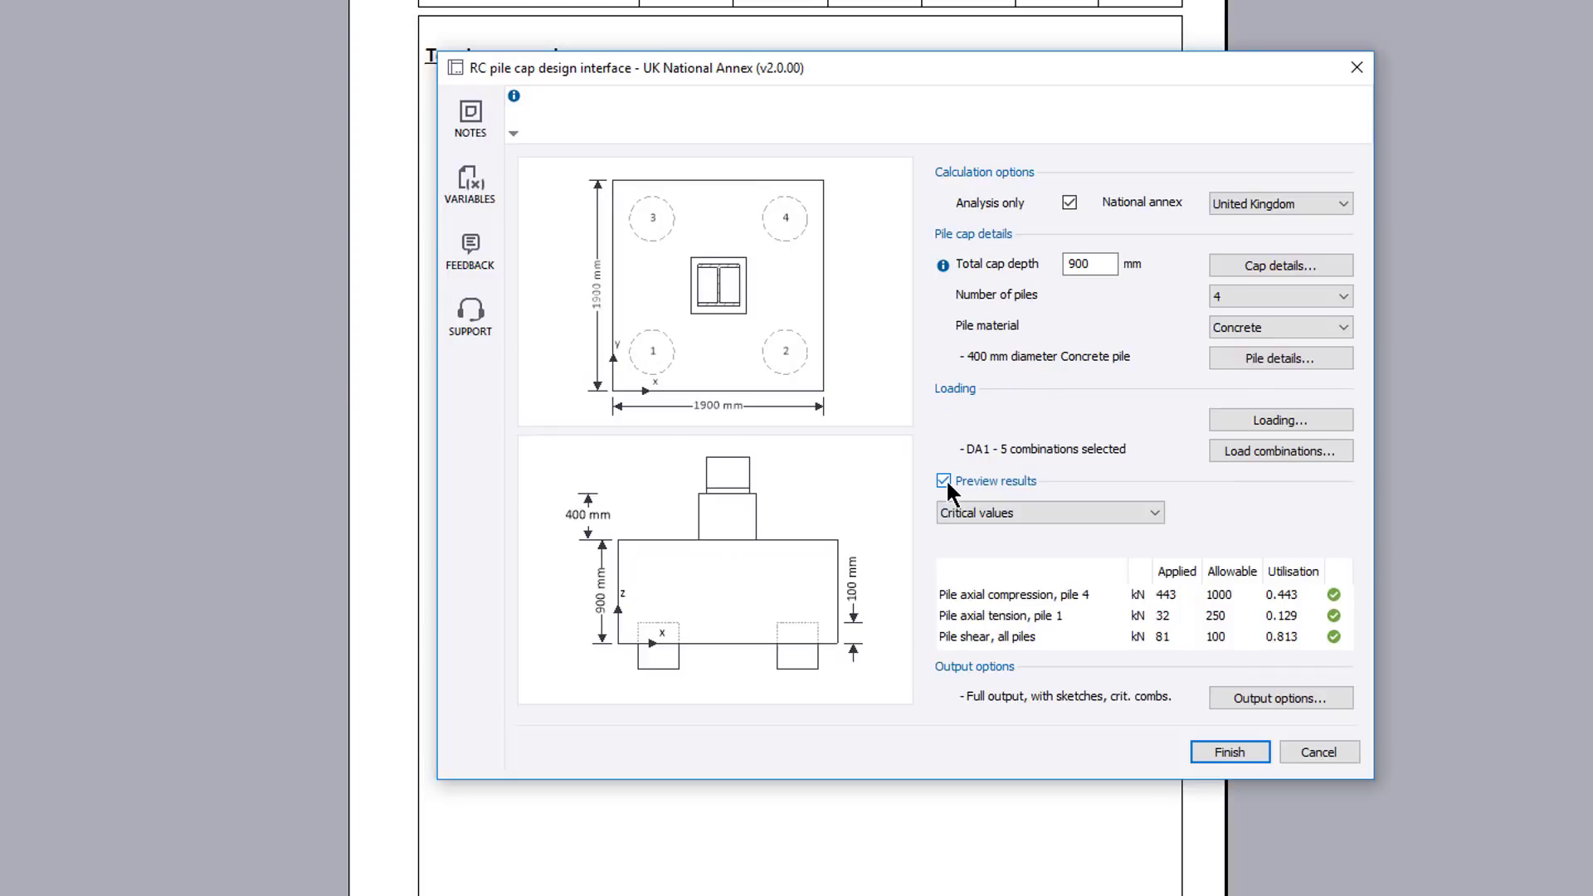
{"action": "left_click", "coordinate": [1051, 515]}
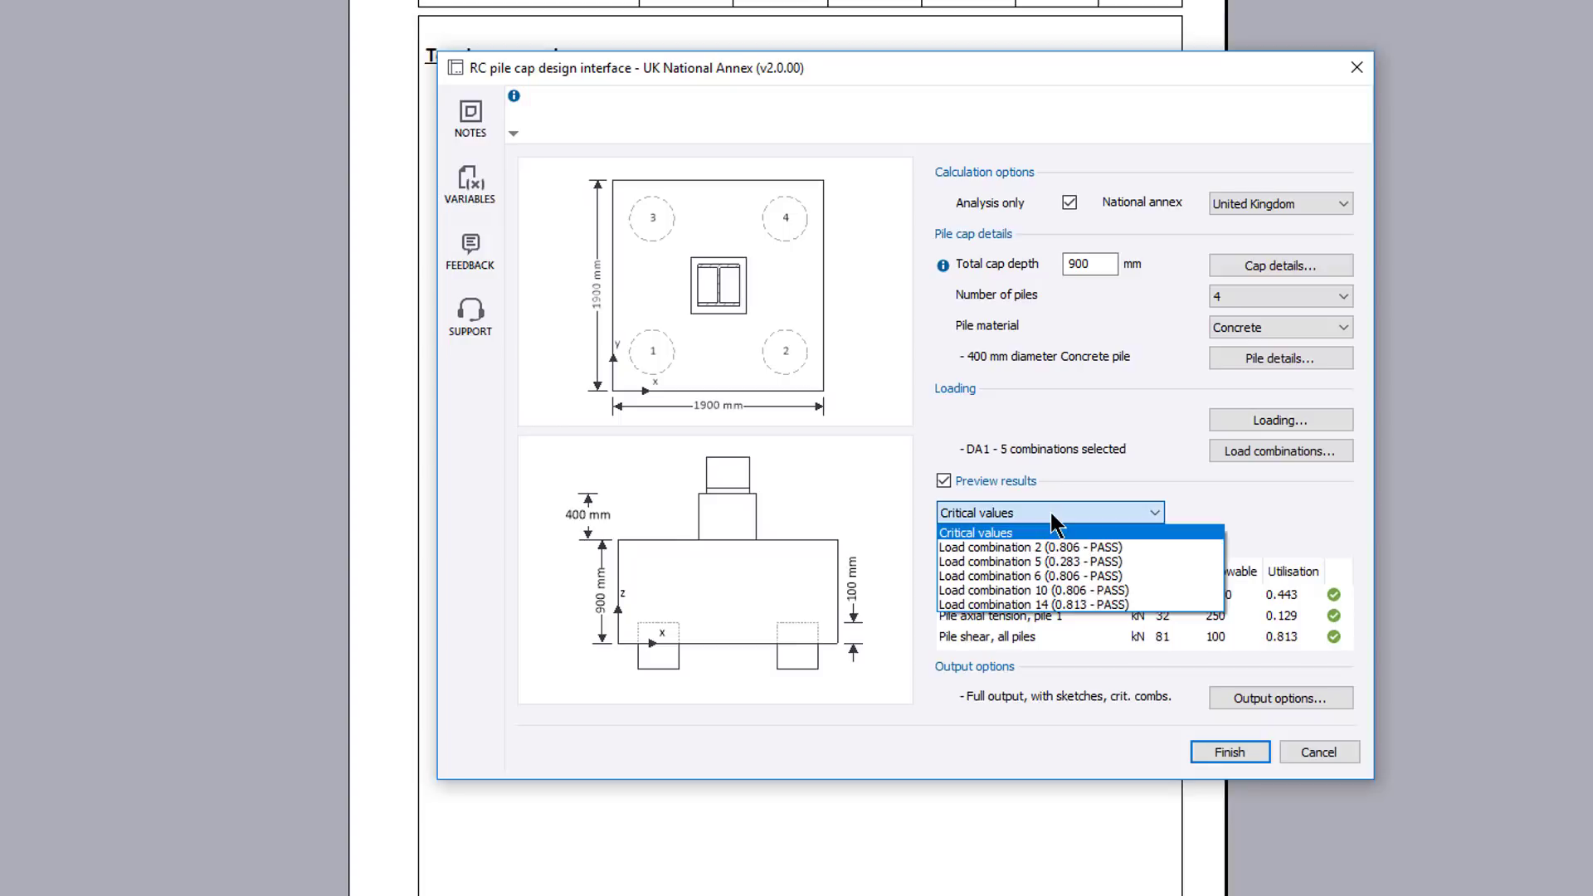
{"action": "key", "text": "Down"}
{"action": "key", "text": "Down"}
{"action": "key", "text": "Down"}
{"action": "key", "text": "Return"}
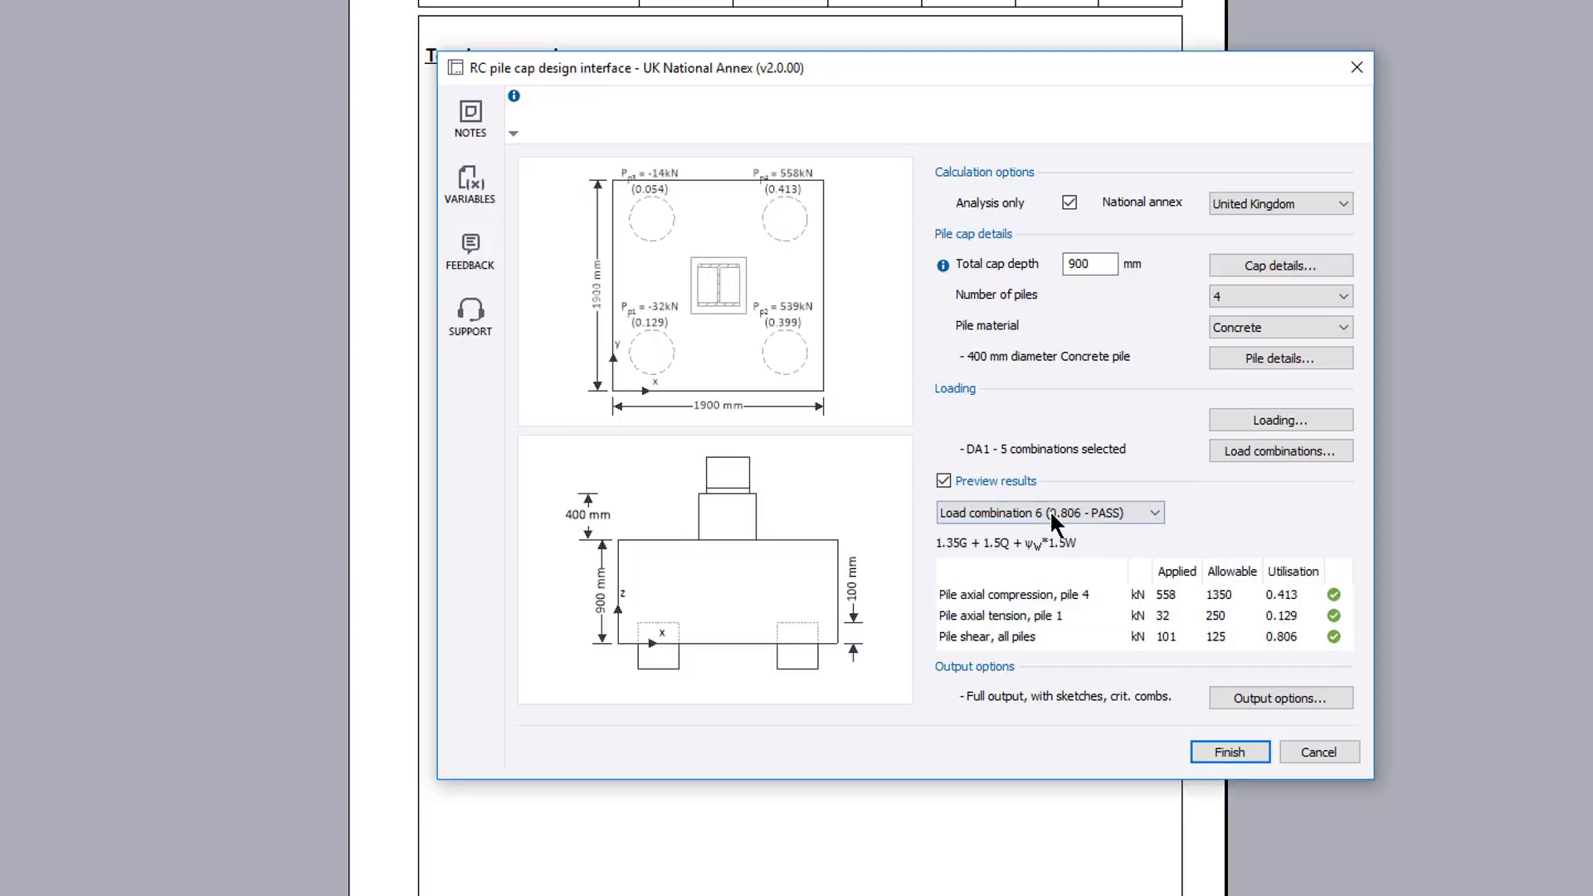
{"action": "left_click", "coordinate": [1051, 514]}
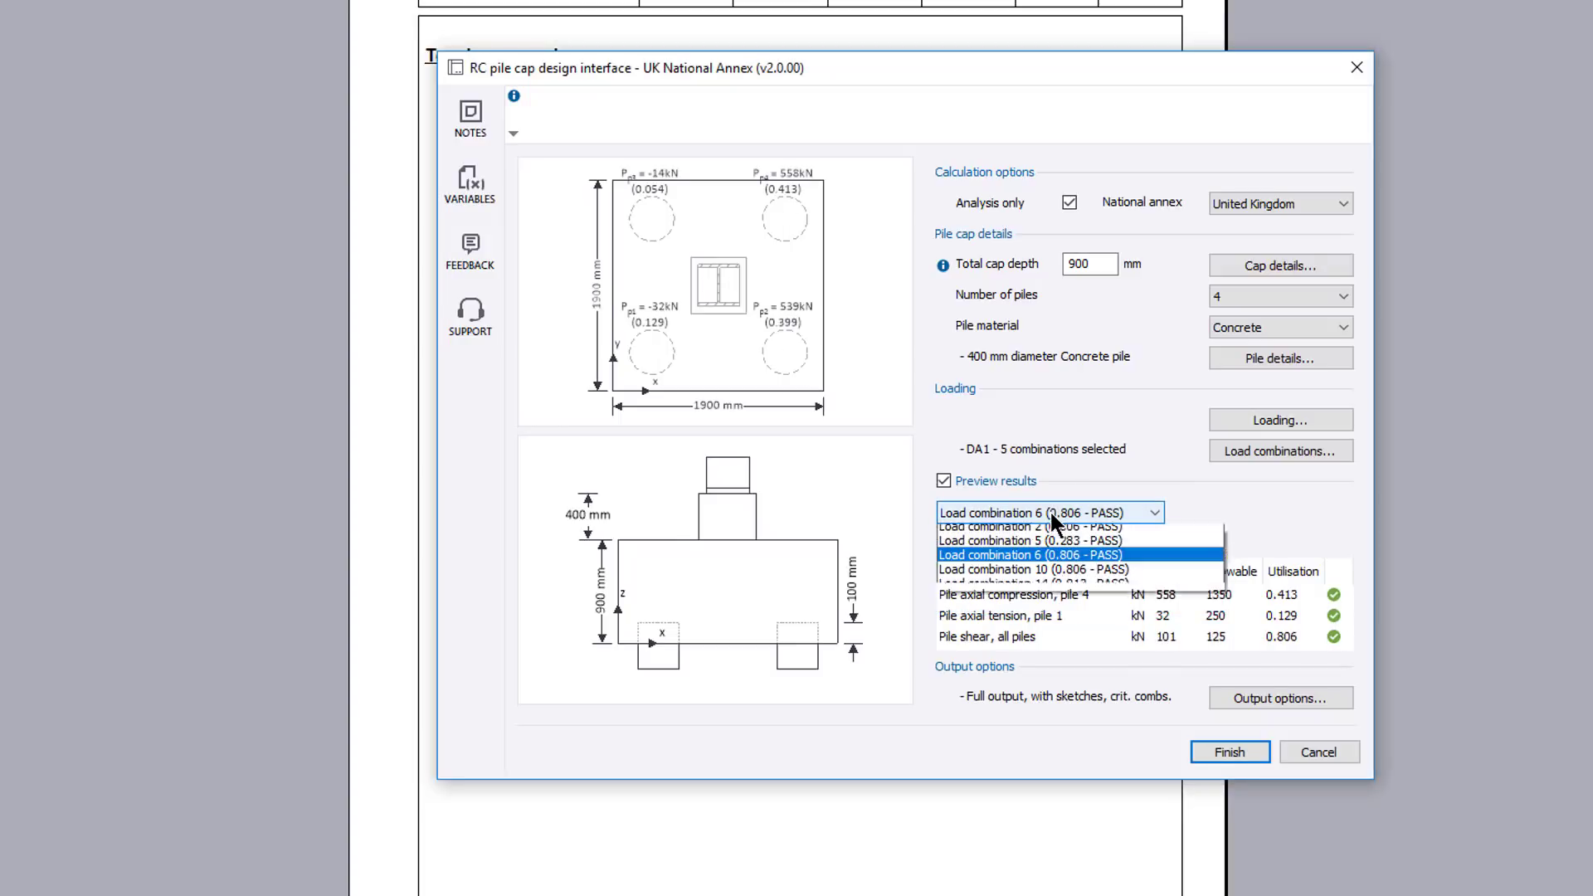
{"action": "key", "text": "Up"}
{"action": "key", "text": "Up"}
{"action": "key", "text": "Up"}
{"action": "key", "text": "Return"}
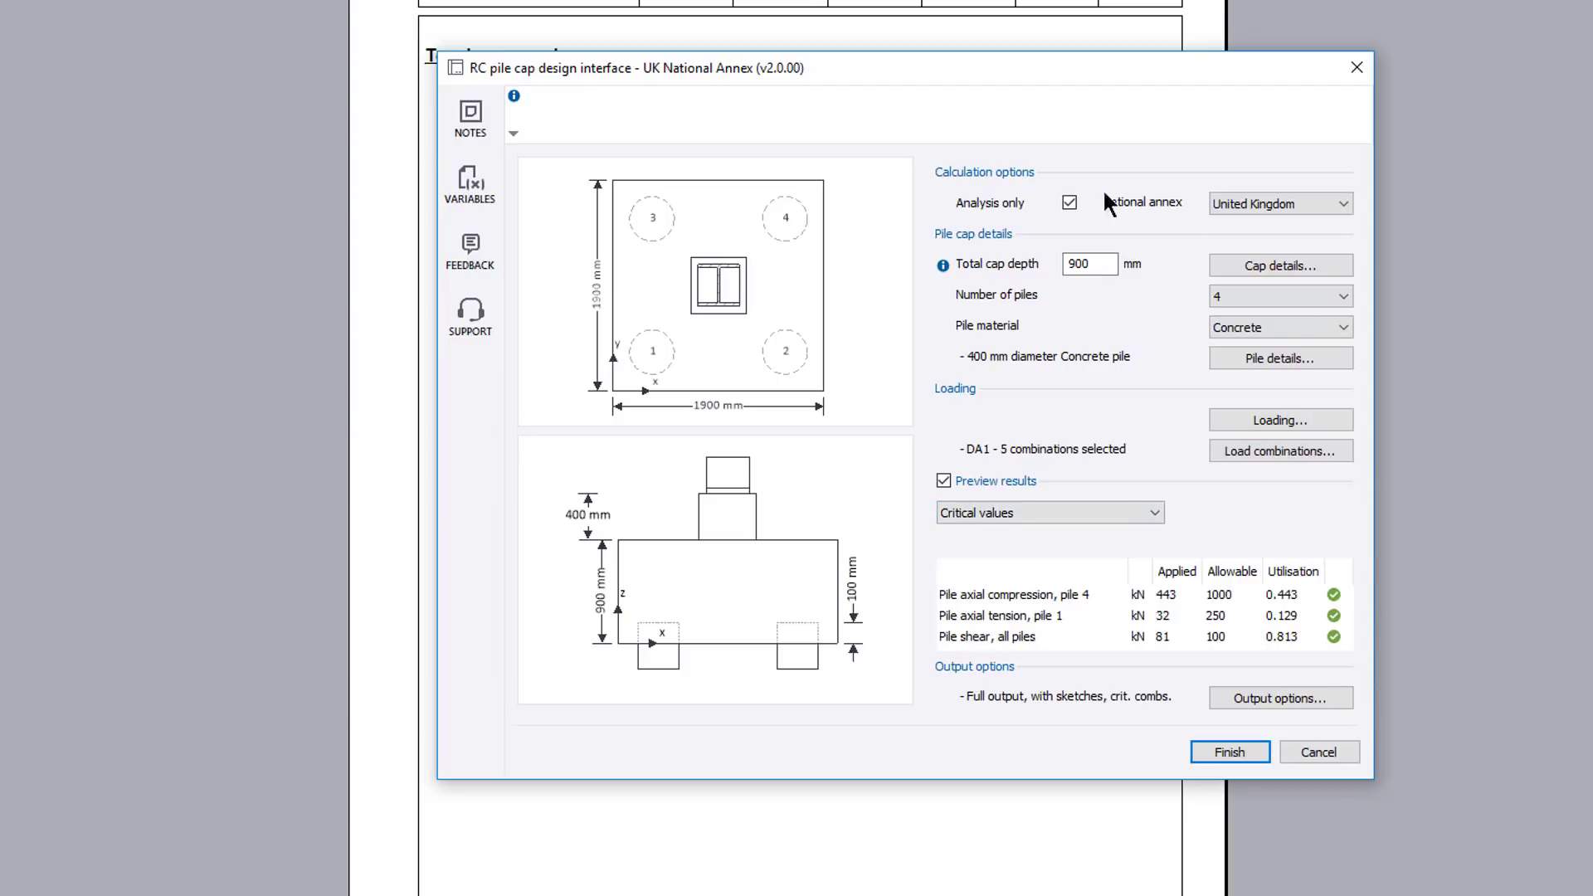
- Untick Analysis only, continue to design, and keep outer layer Auto and concrete factor 1.5
{"action": "left_click", "coordinate": [1070, 203]}
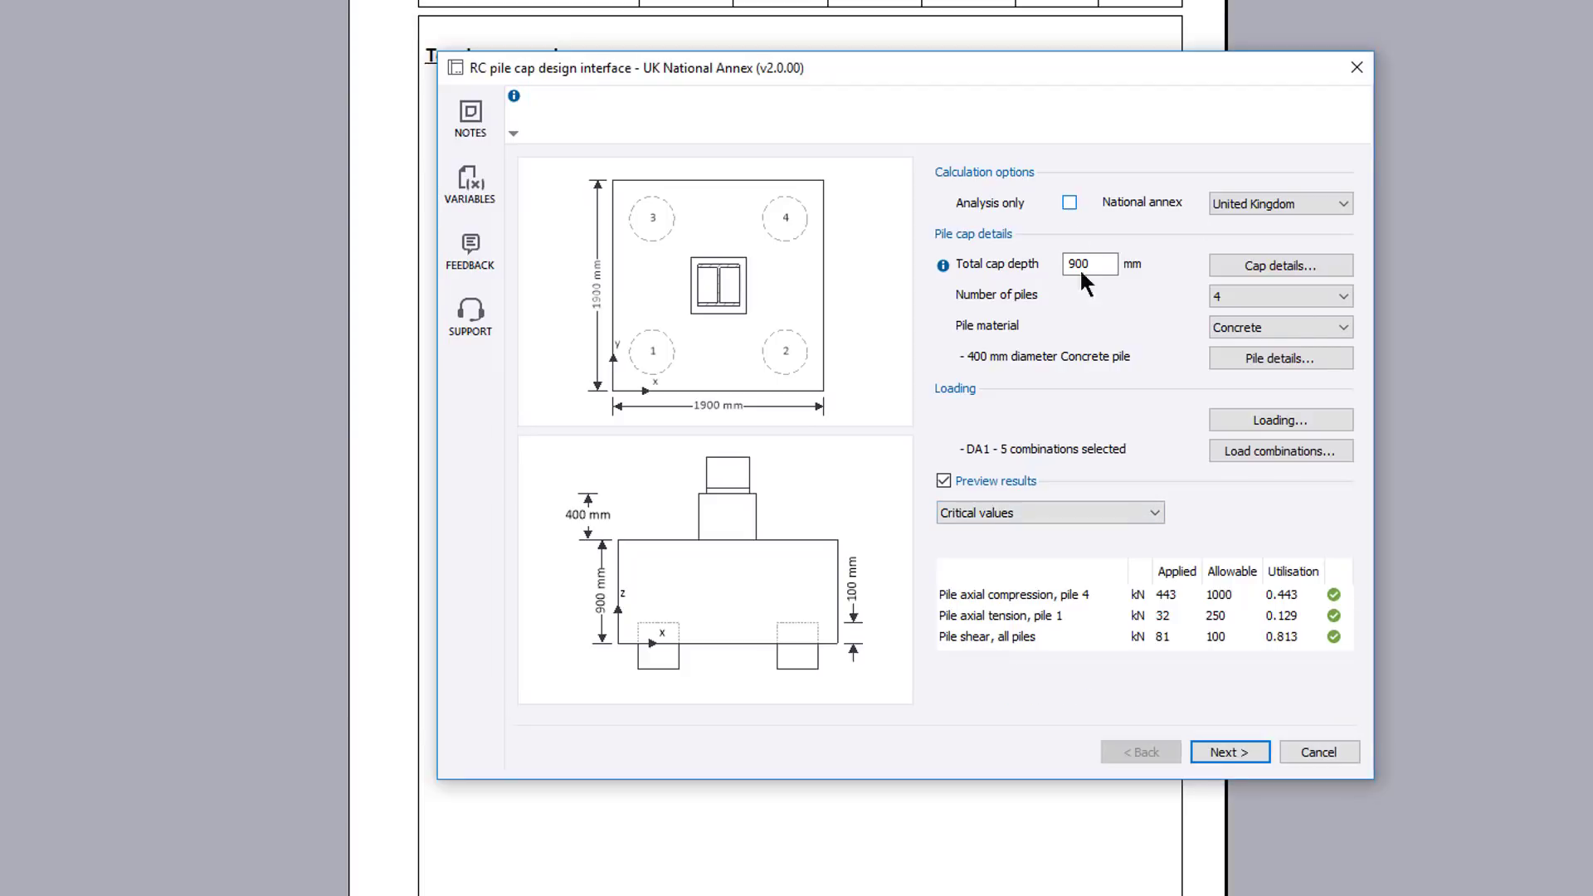
{"action": "left_click", "coordinate": [1252, 757]}
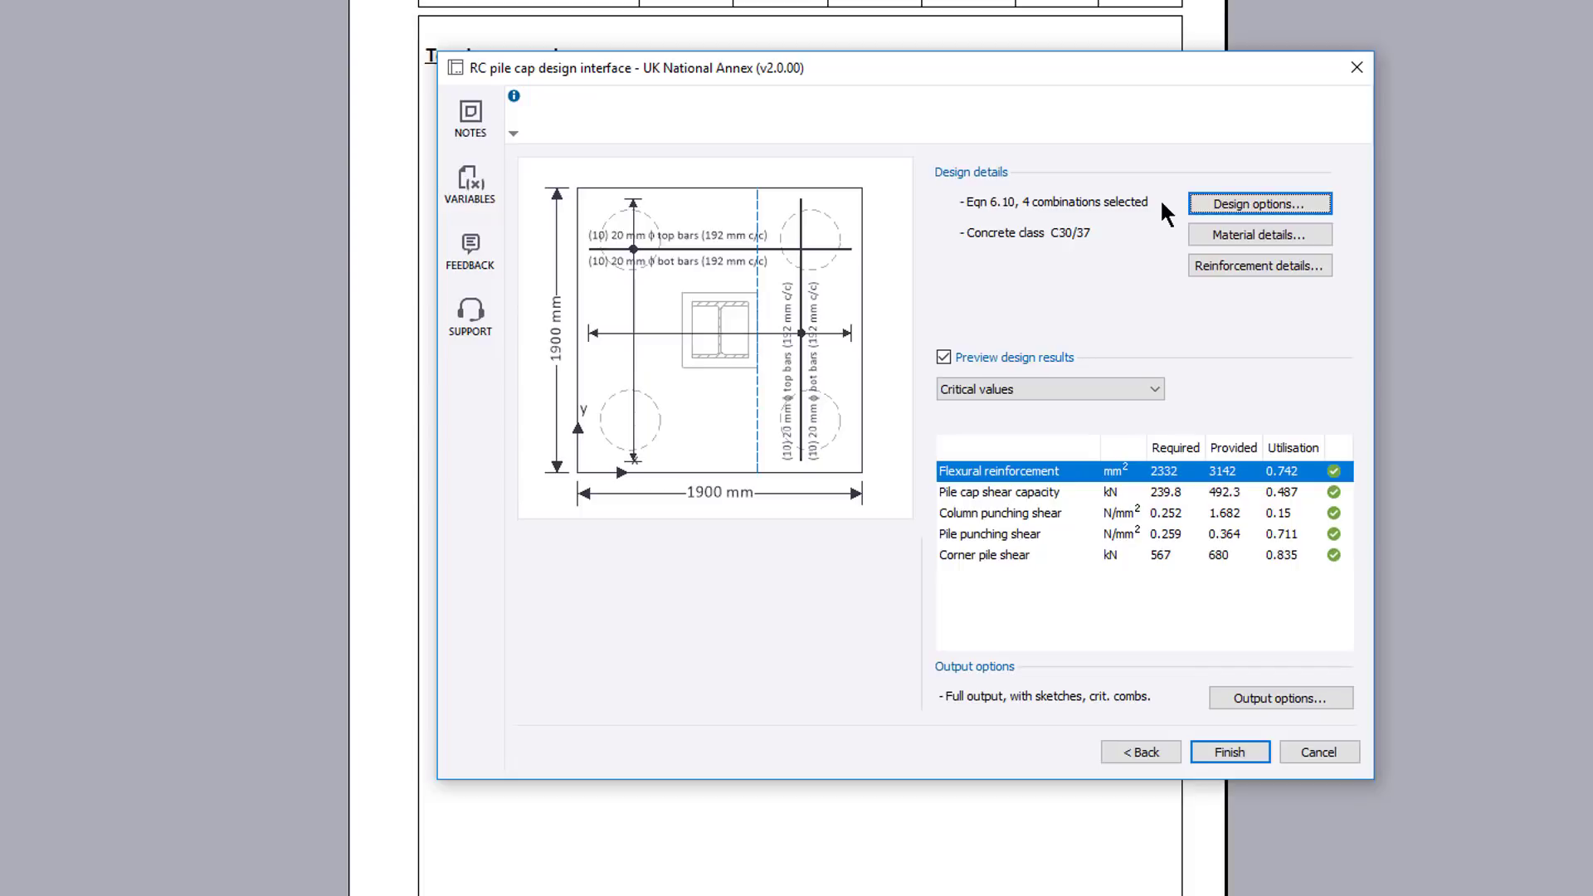
{"action": "left_click", "coordinate": [1305, 200]}
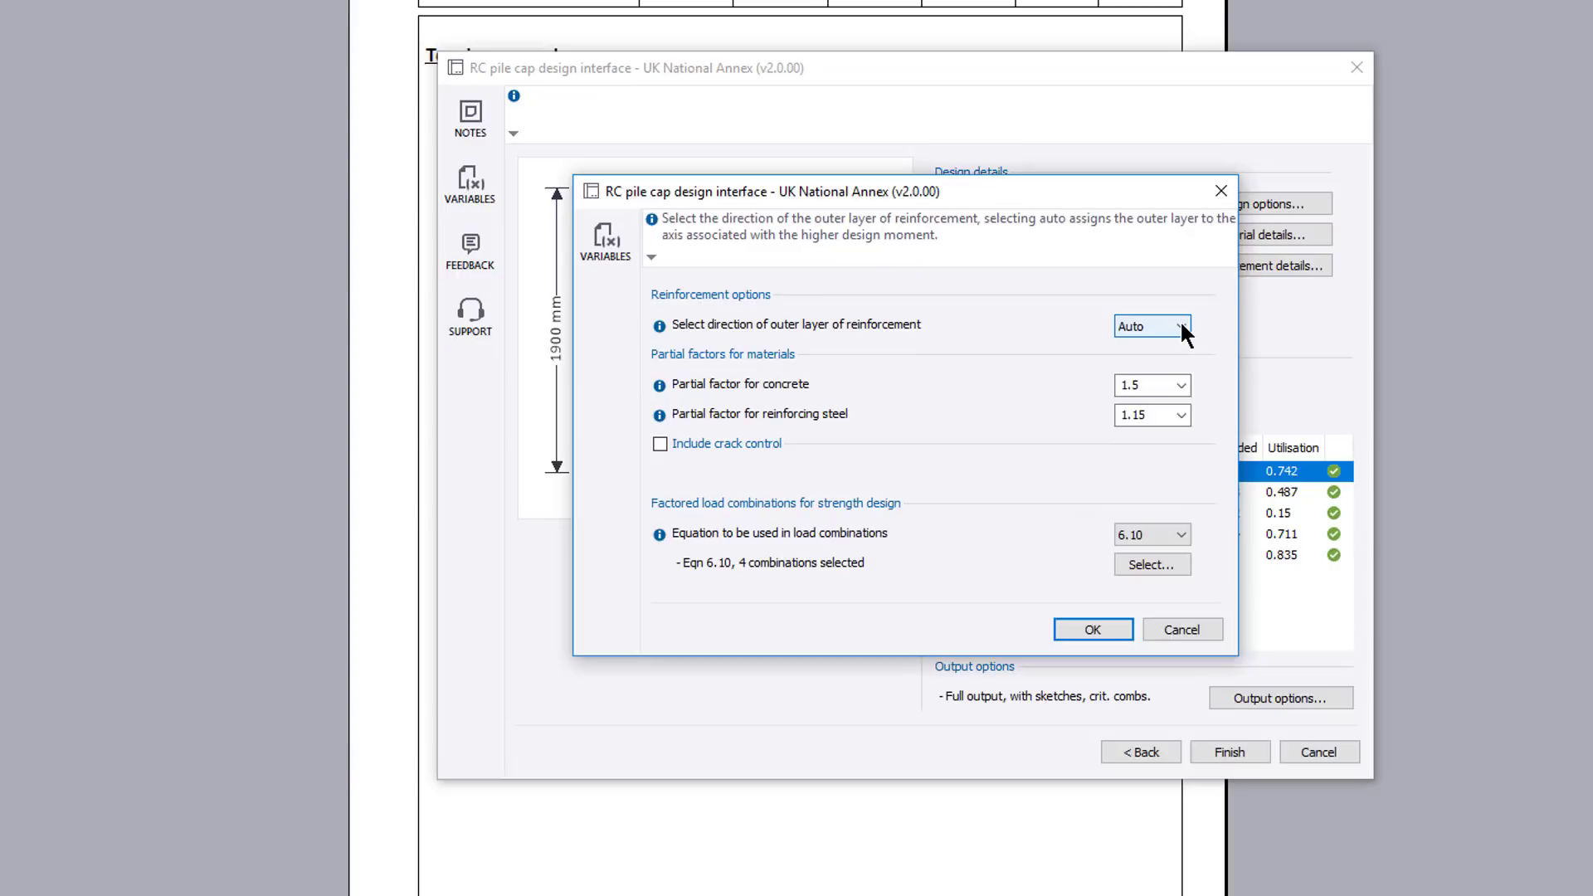
{"action": "left_click", "coordinate": [1181, 329]}
{"action": "left_click", "coordinate": [1174, 325]}
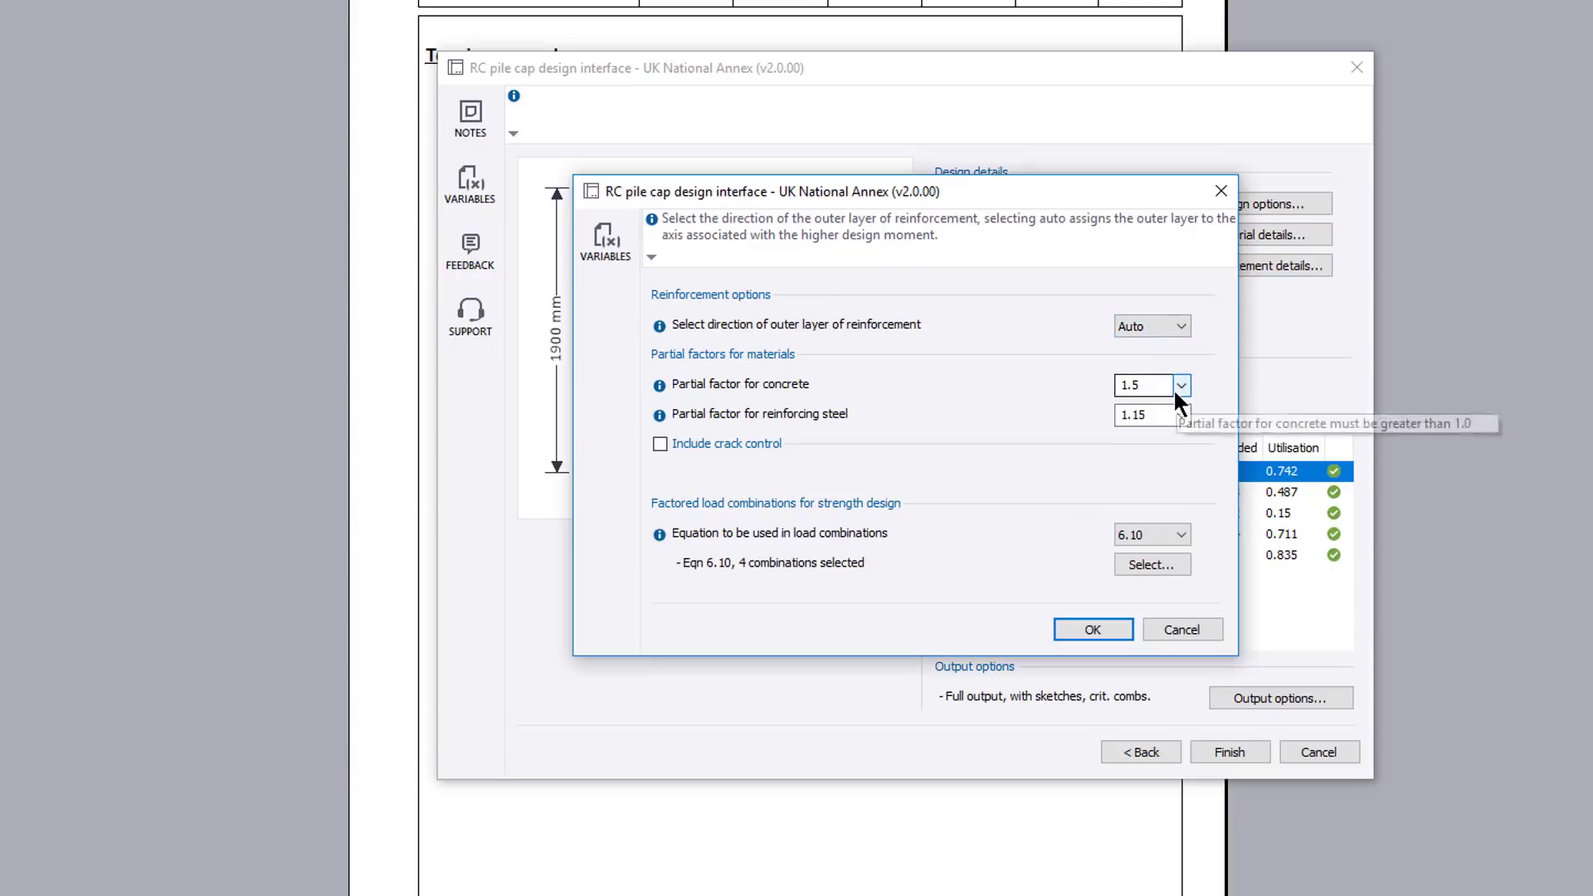
{"action": "left_click", "coordinate": [1175, 391]}
{"action": "left_click", "coordinate": [1176, 401]}
- Include crack control with a 0.4 mm maximum crack width and Long term loading
{"action": "left_click", "coordinate": [661, 445]}
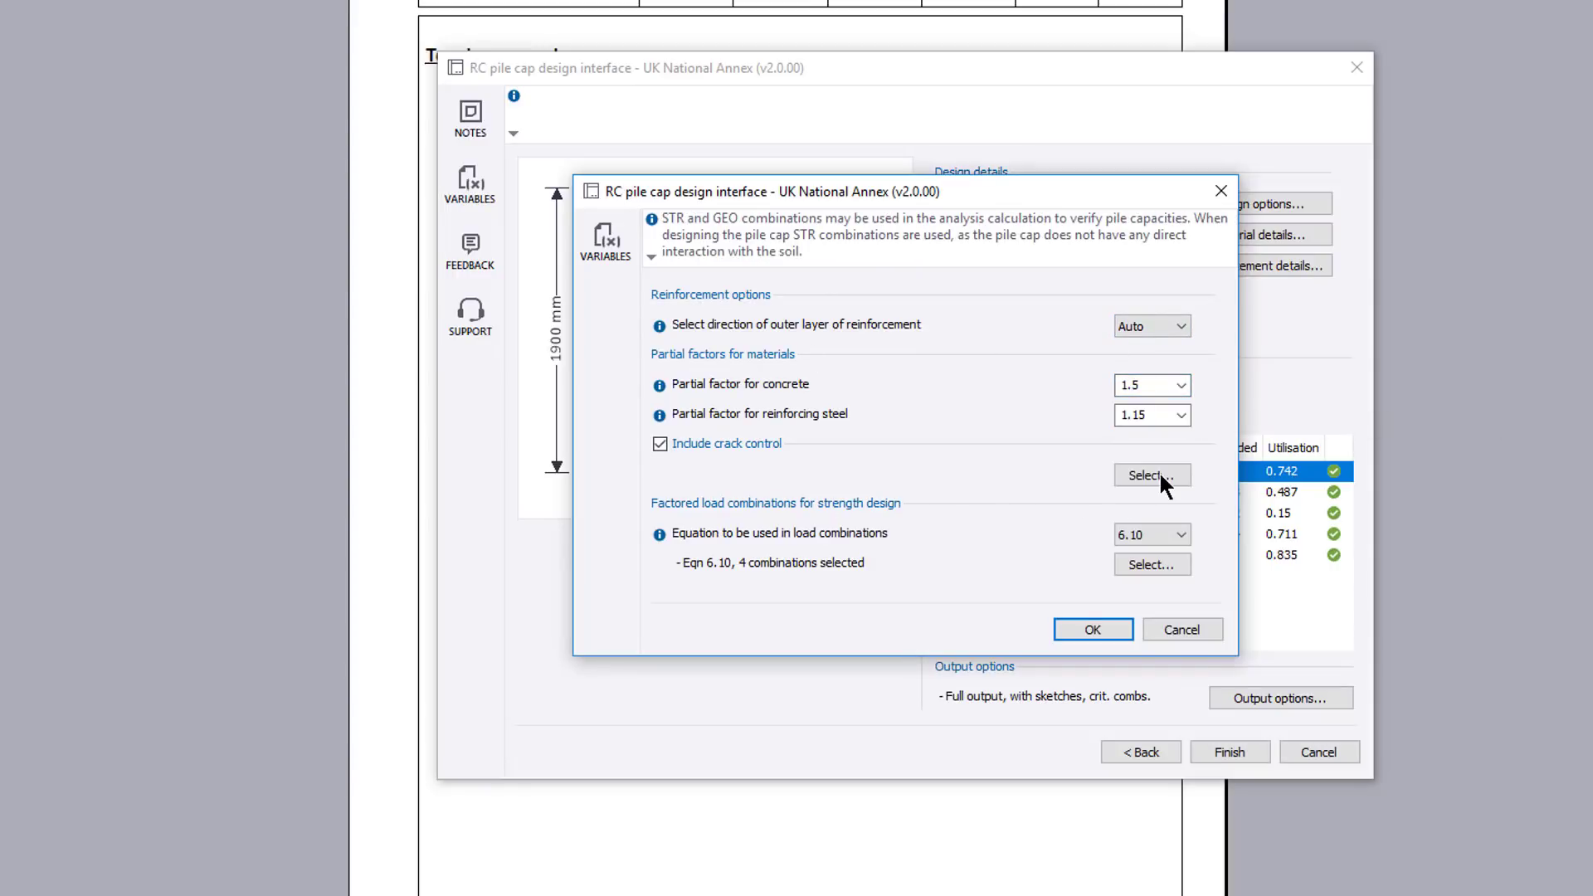
{"action": "left_click", "coordinate": [1160, 472]}
{"action": "left_click", "coordinate": [1160, 356]}
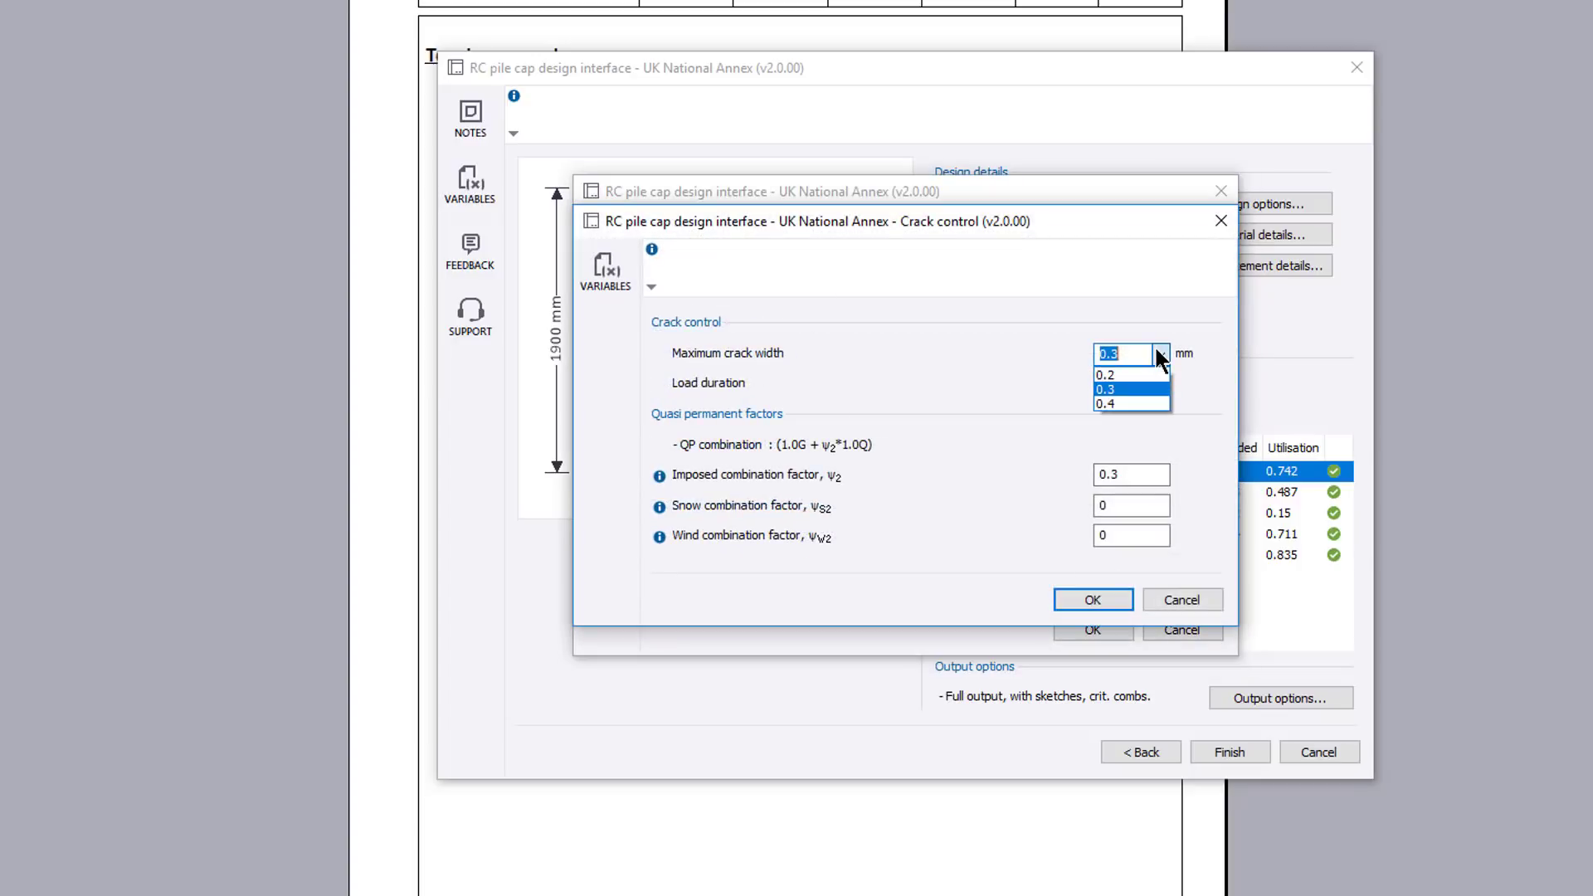
{"action": "left_click", "coordinate": [1155, 383]}
{"action": "left_click", "coordinate": [1157, 387]}
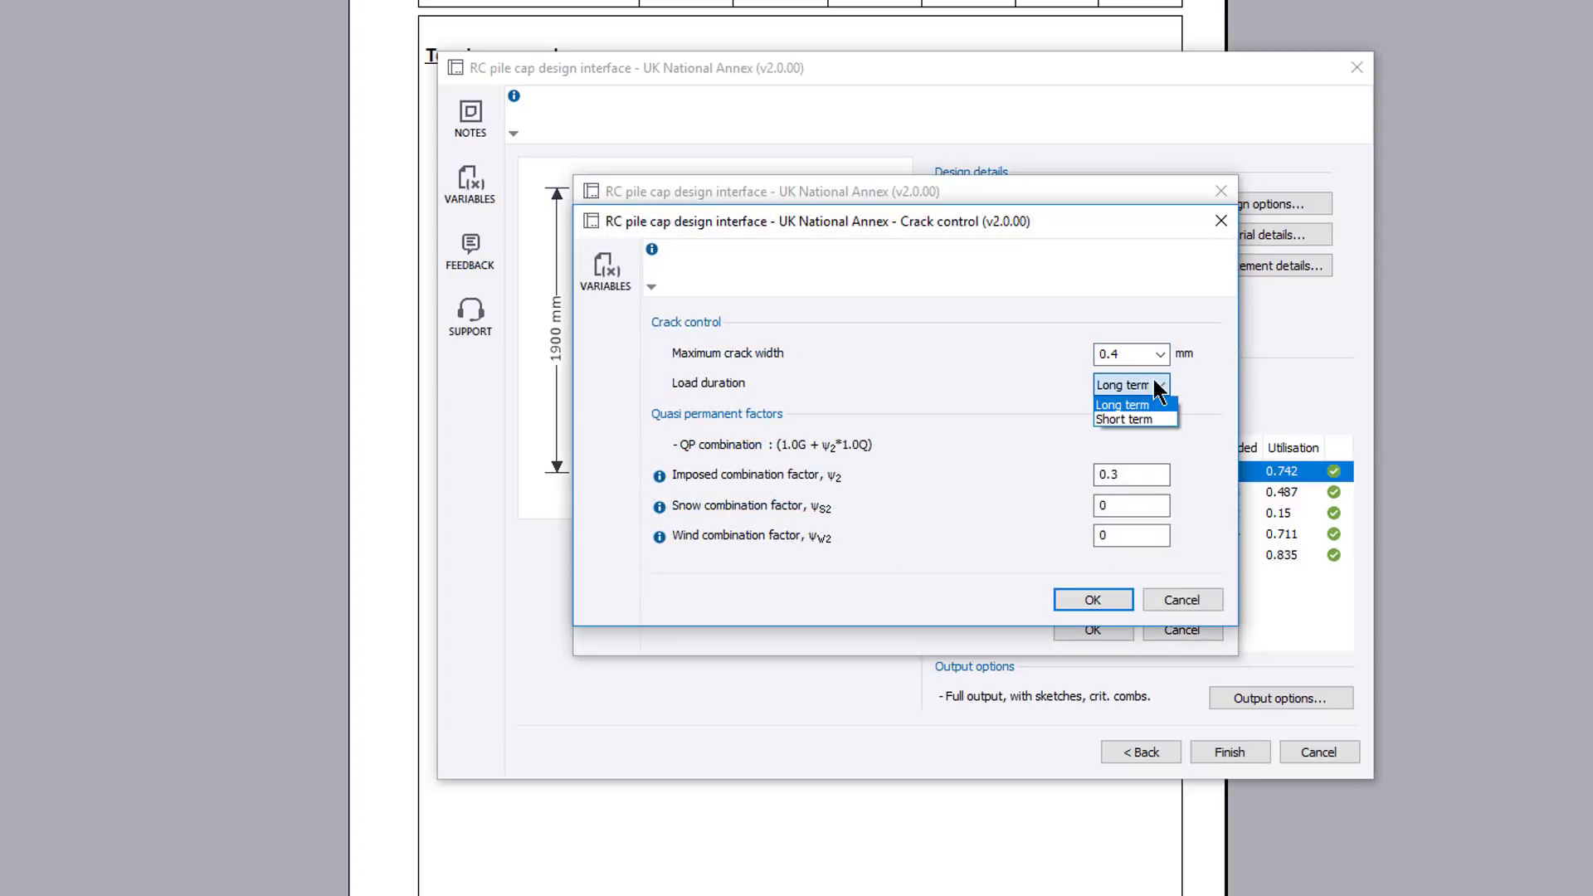
{"action": "left_click", "coordinate": [1122, 405]}
{"action": "left_click", "coordinate": [1111, 596]}
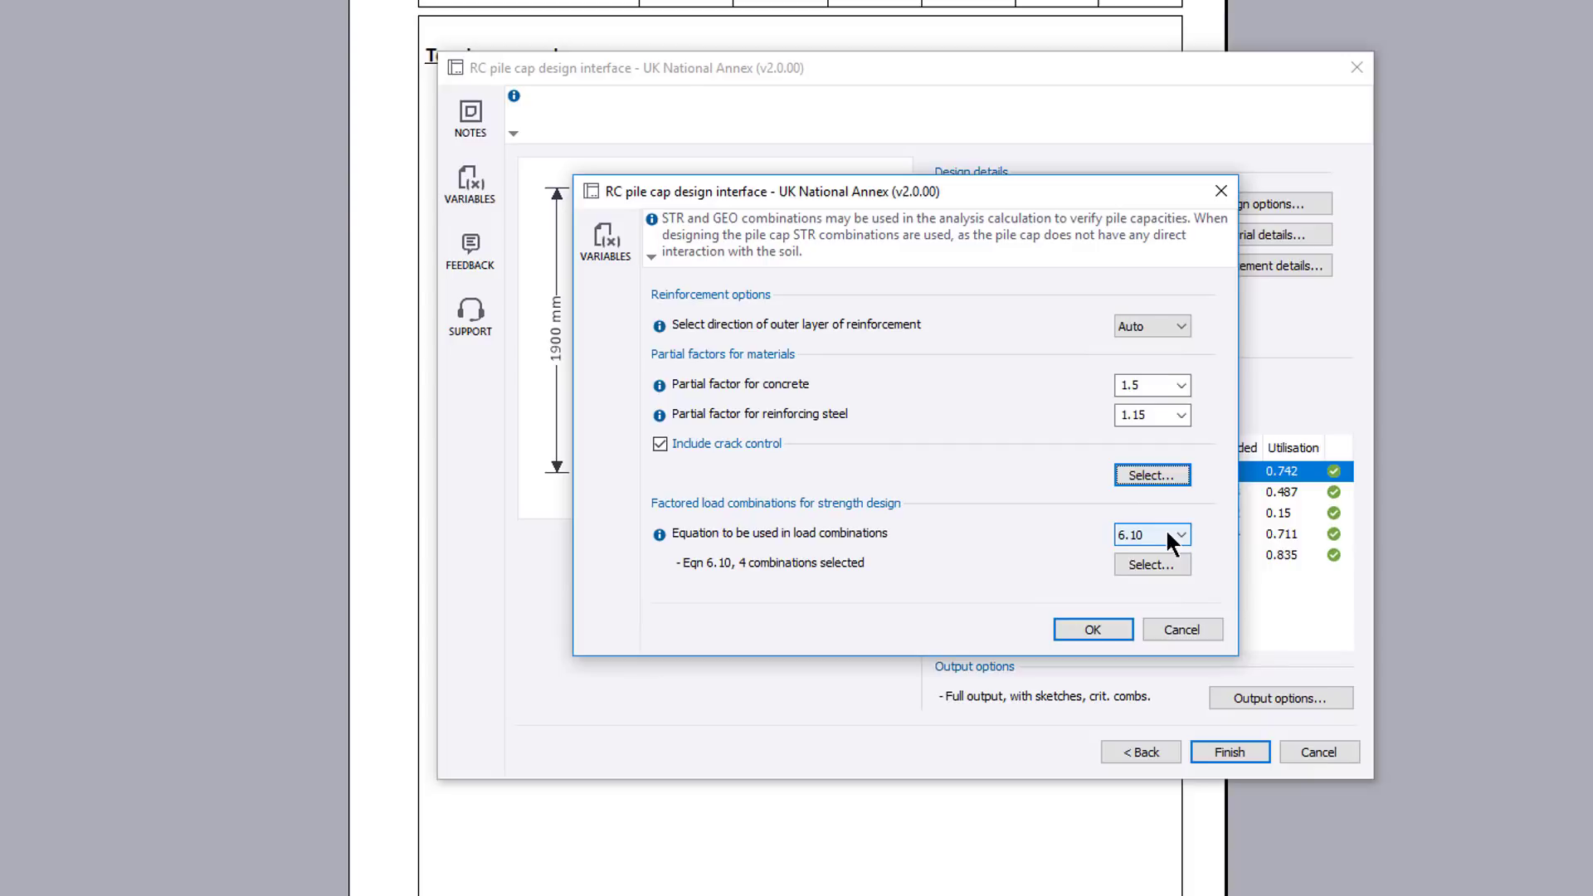
- Keep Eqn 6.10 with the four strength combinations and apply the design options
{"action": "left_click", "coordinate": [1172, 538]}
{"action": "left_click", "coordinate": [1177, 554]}
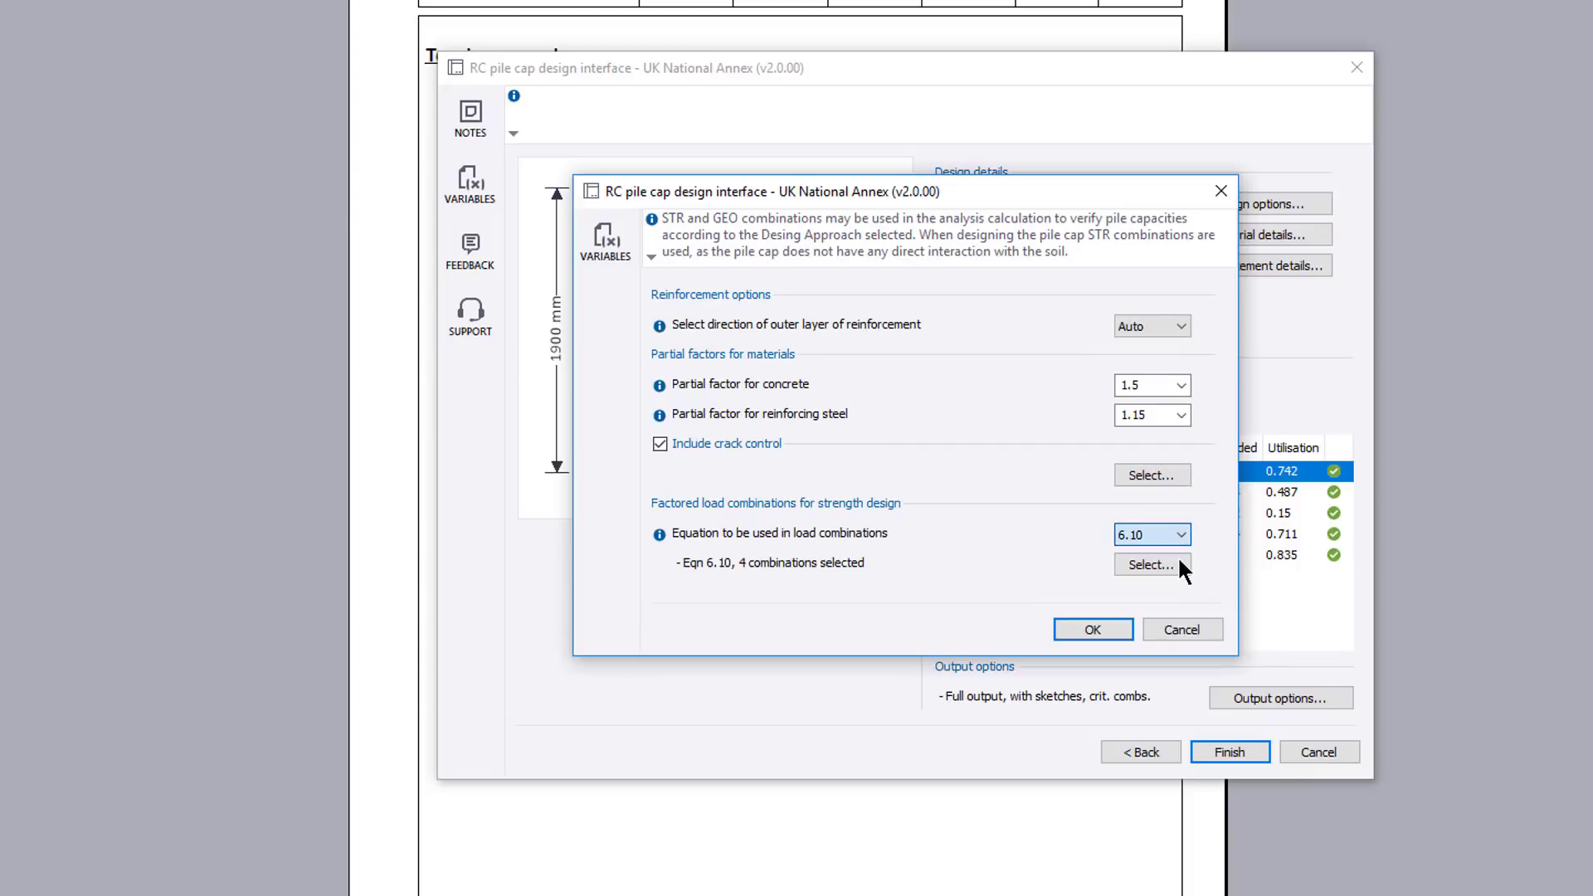
{"action": "left_click", "coordinate": [1177, 557]}
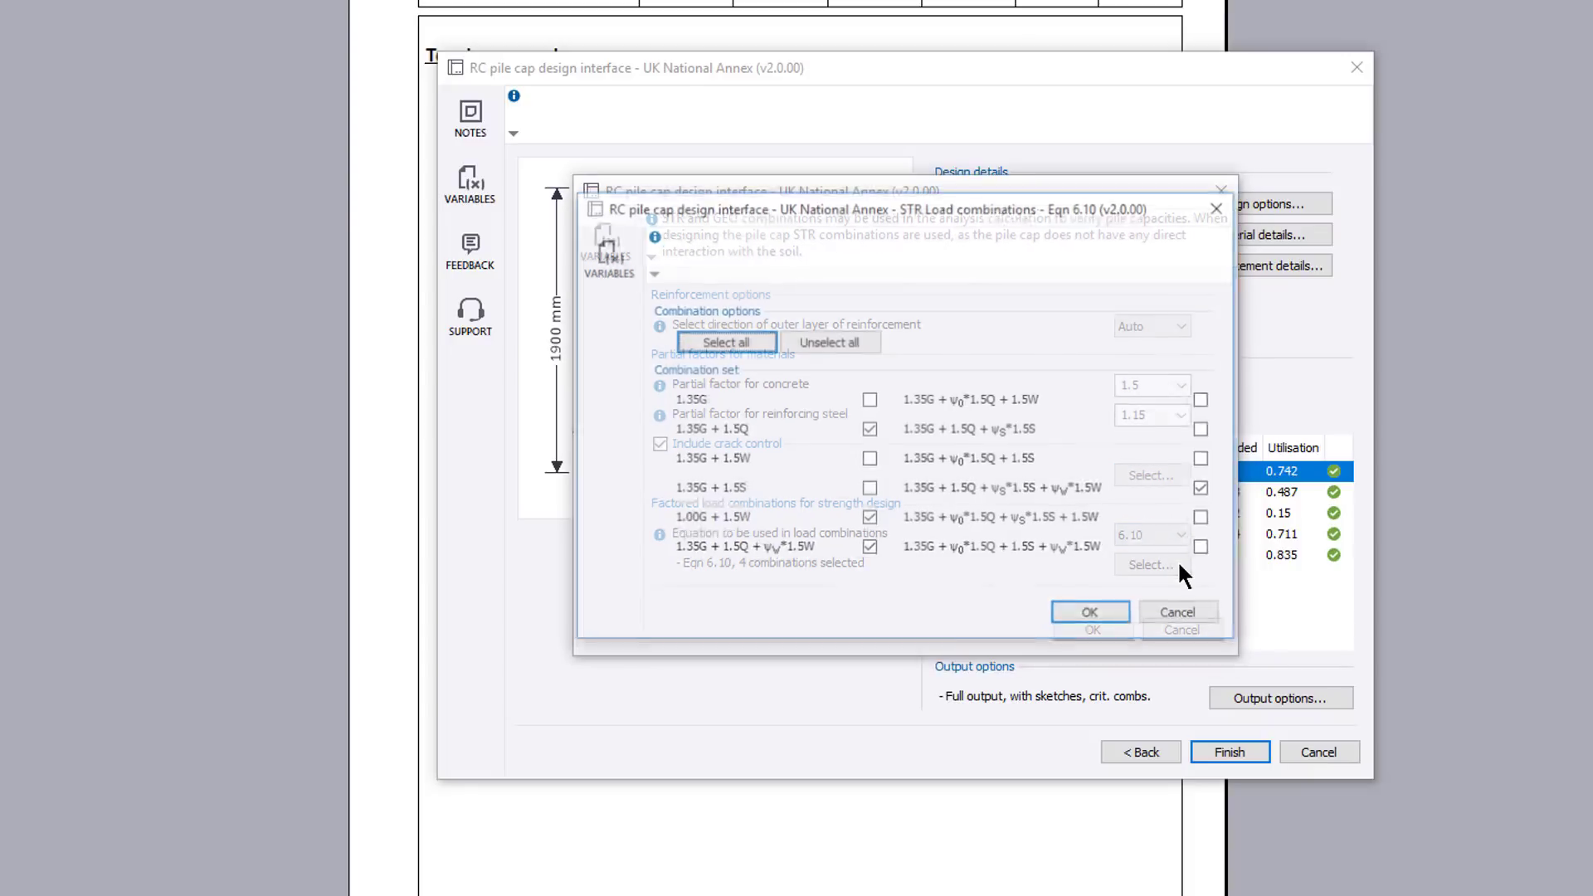
{"action": "left_click", "coordinate": [1127, 614]}
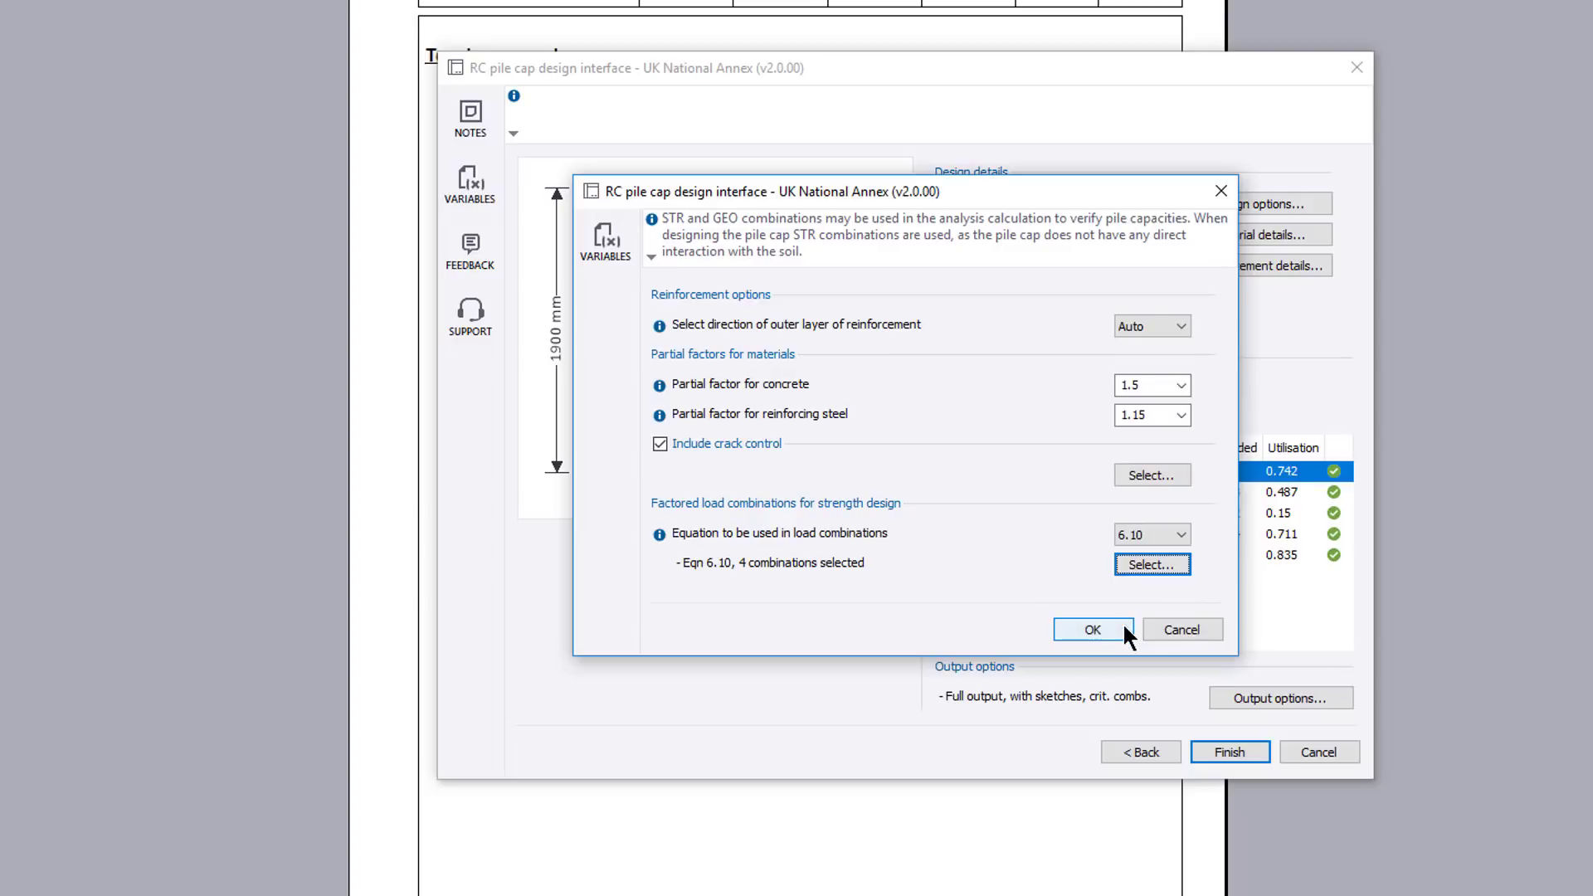
{"action": "left_click", "coordinate": [1124, 629]}
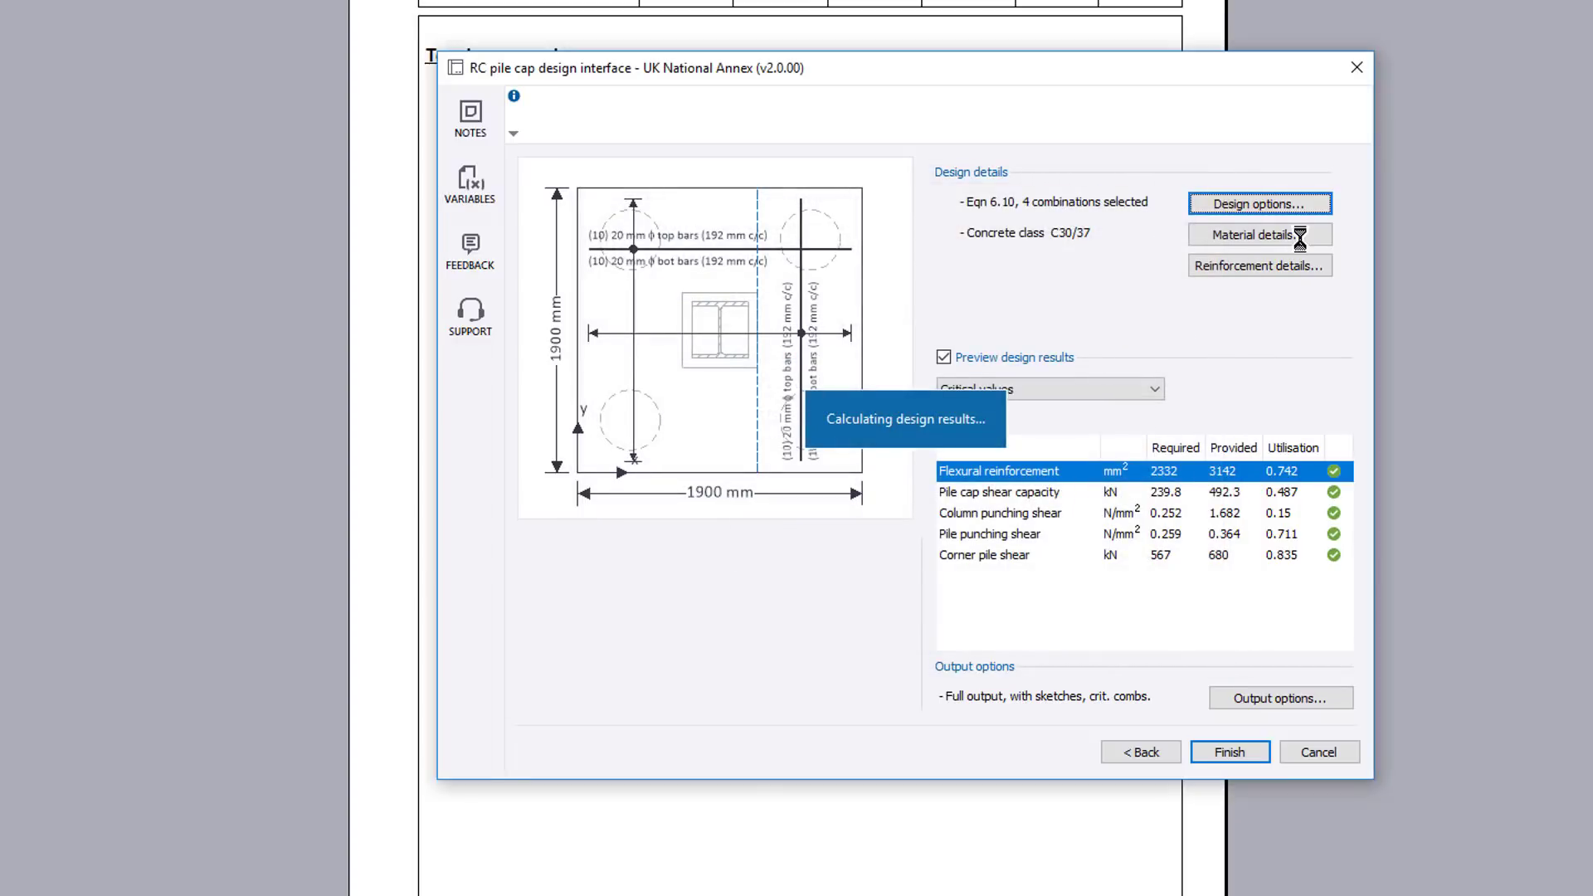
- Confirm material details with Quartzite aggregate and C30/37 concrete
{"action": "left_click", "coordinate": [1299, 235]}
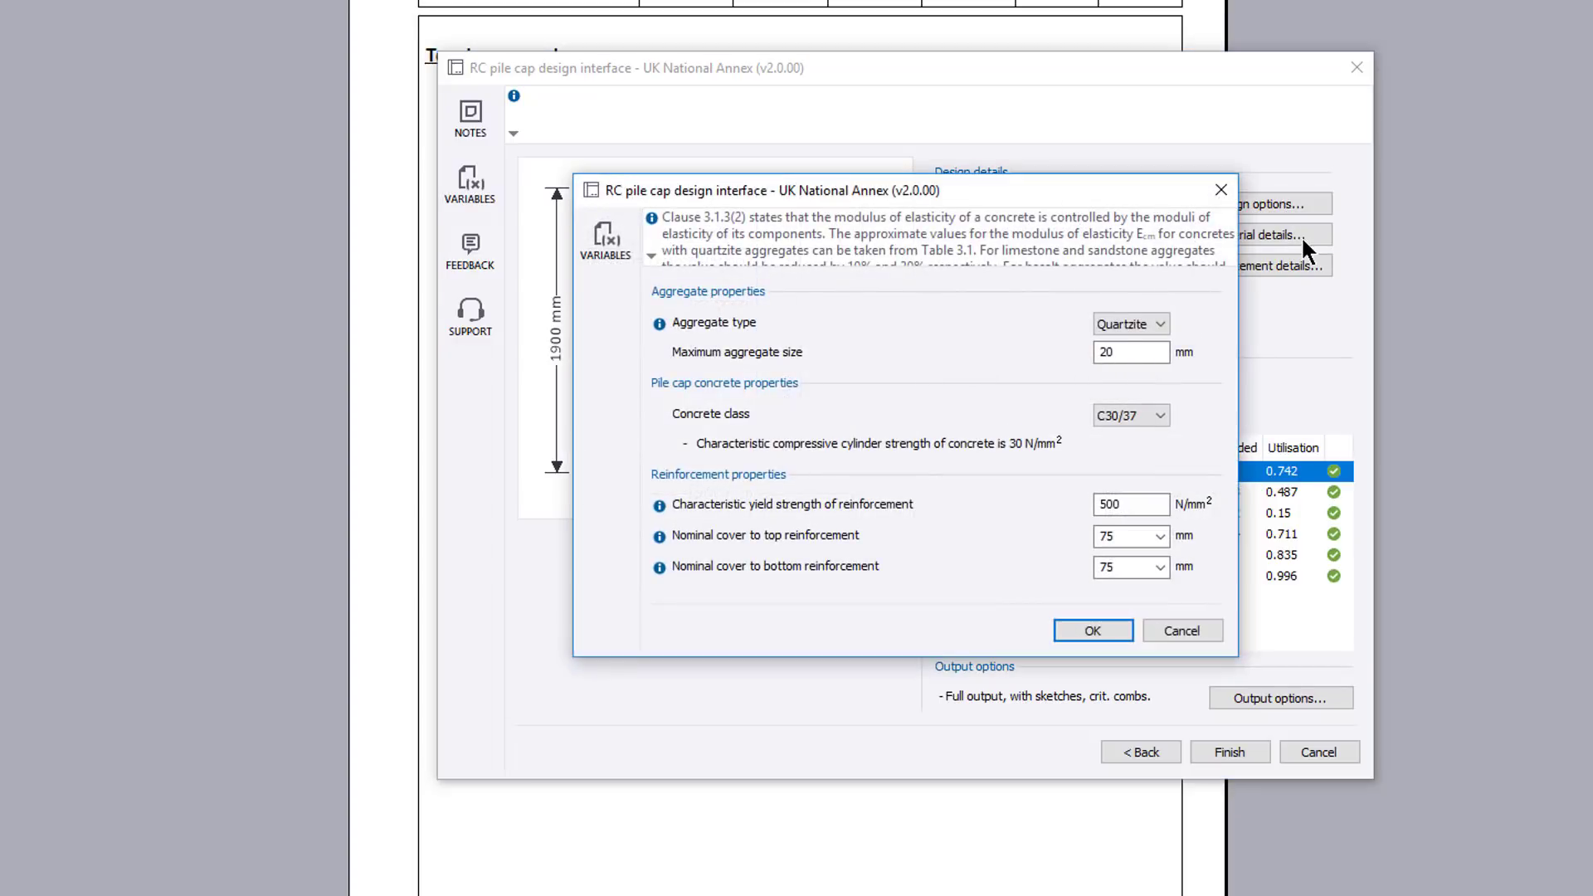
{"action": "left_click", "coordinate": [1166, 322]}
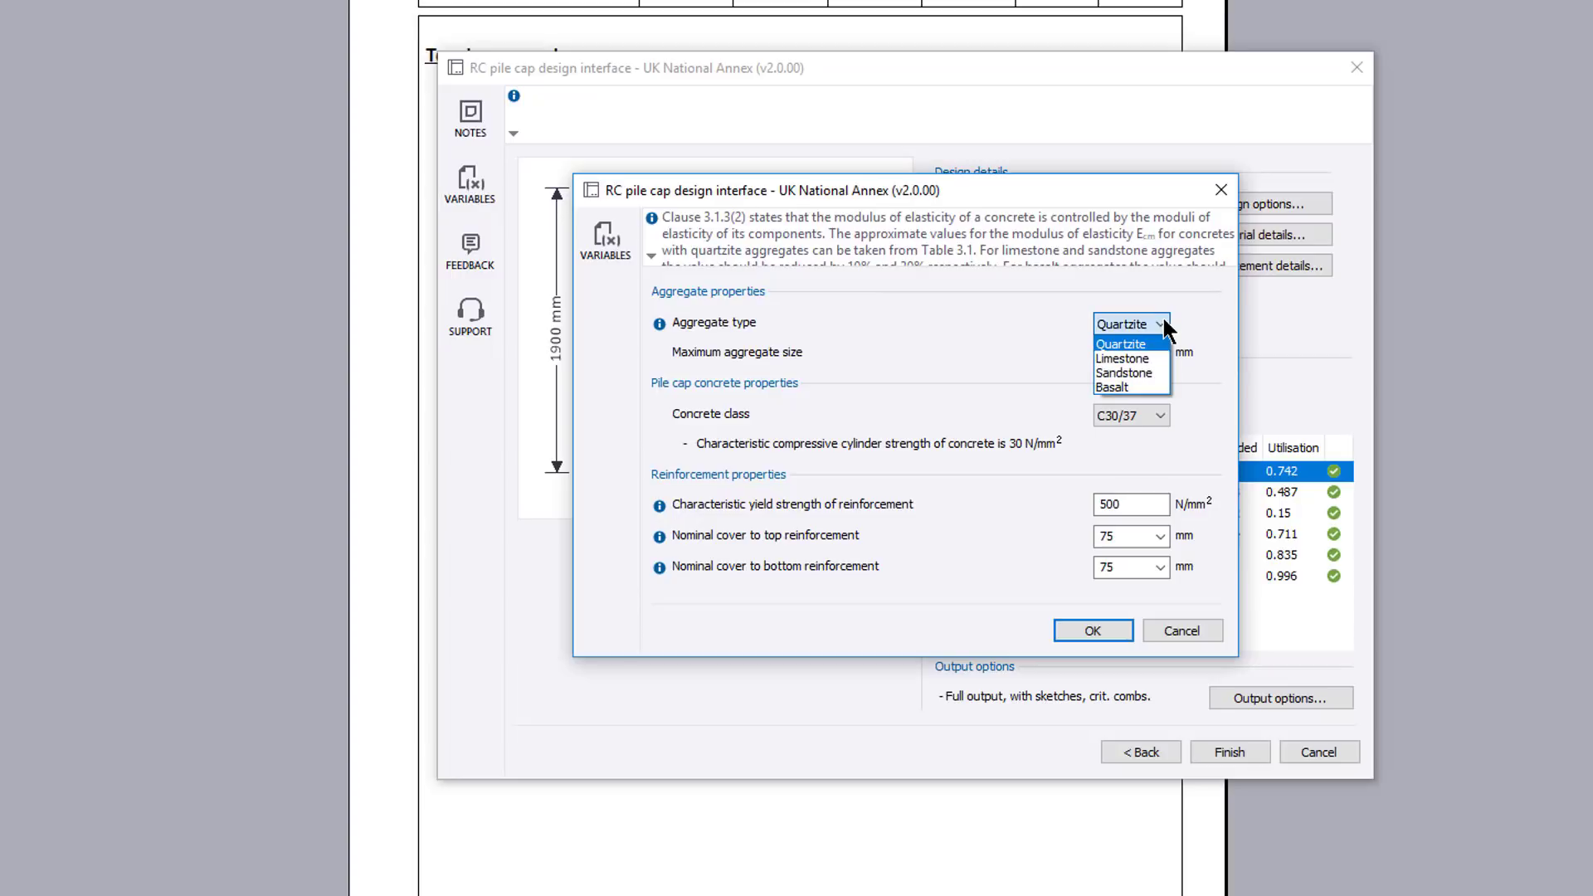
{"action": "left_click", "coordinate": [1163, 325]}
{"action": "left_click", "coordinate": [1150, 416]}
{"action": "left_click", "coordinate": [1148, 416]}
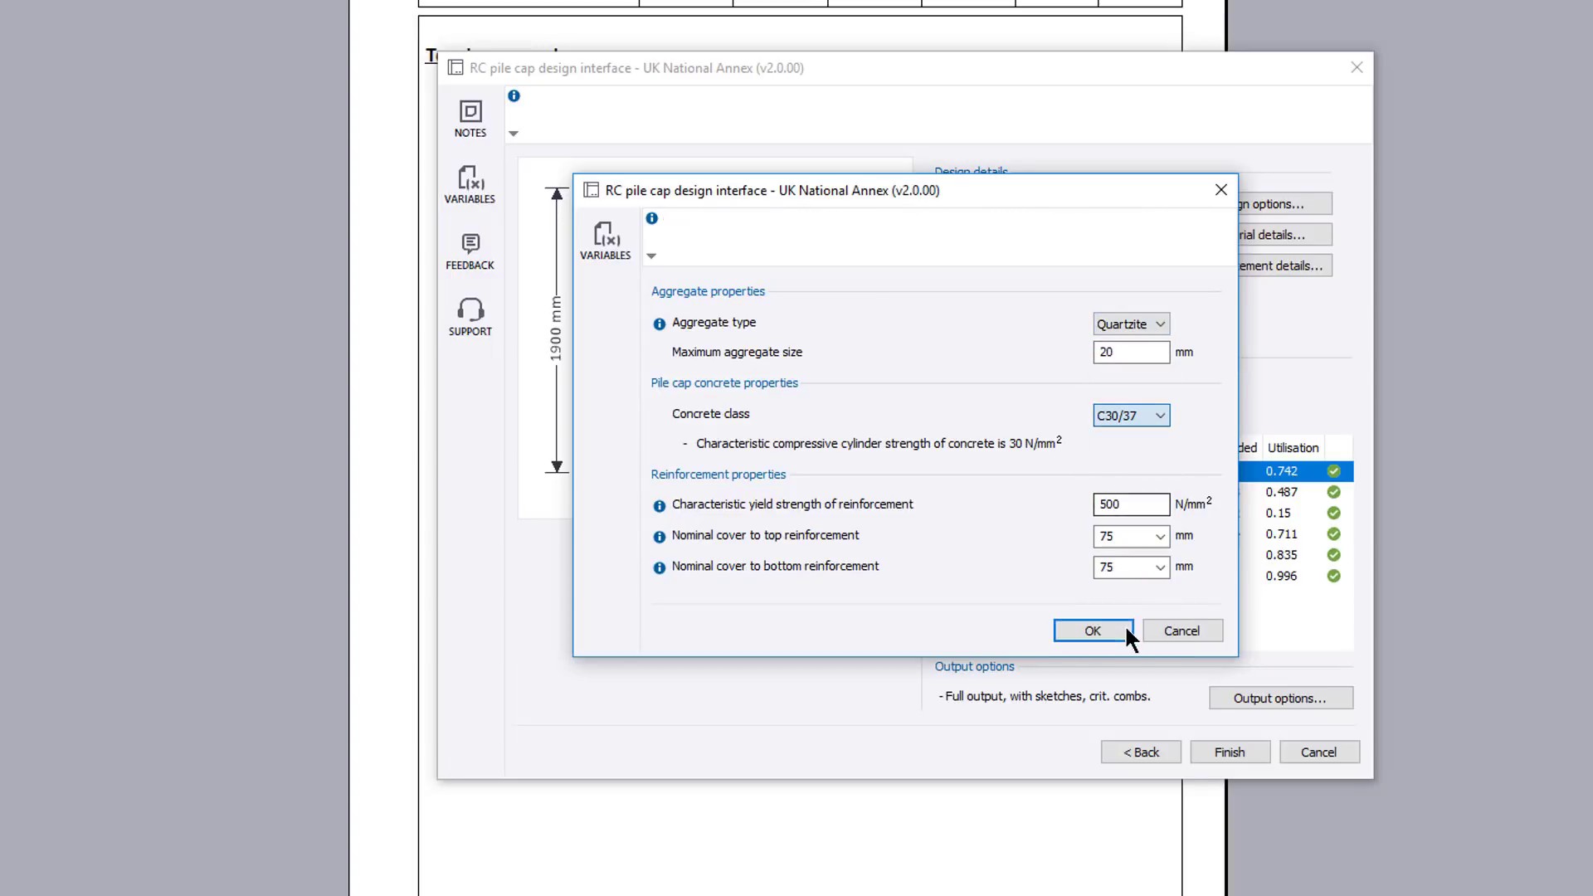
{"action": "left_click", "coordinate": [1125, 631]}
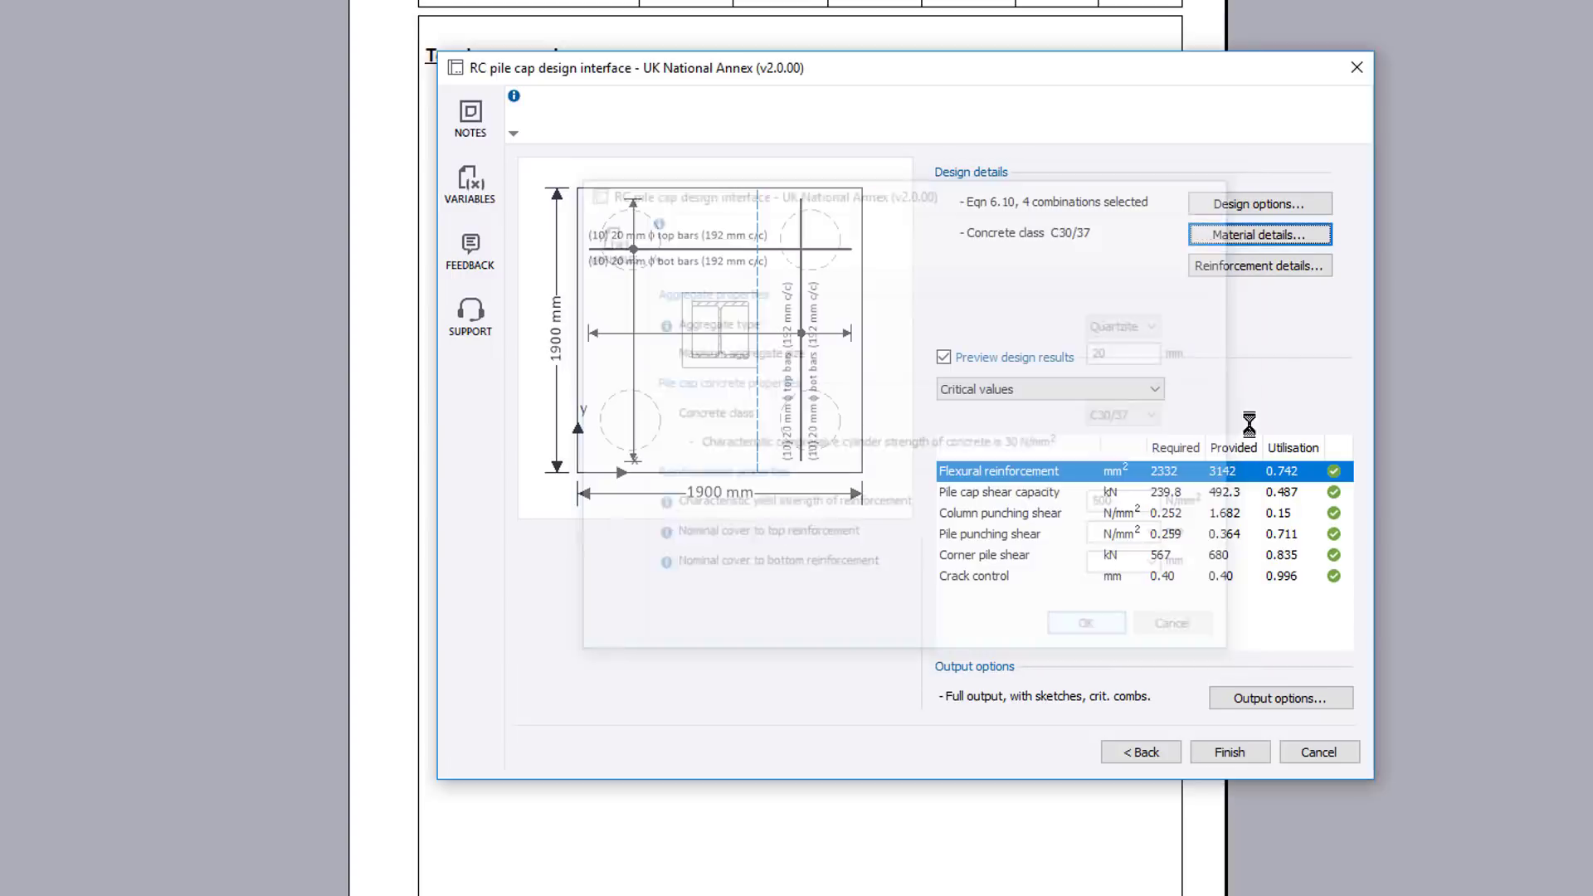
- Change the x-direction top bars to 16 mm and recalculate
{"action": "left_click", "coordinate": [1307, 267]}
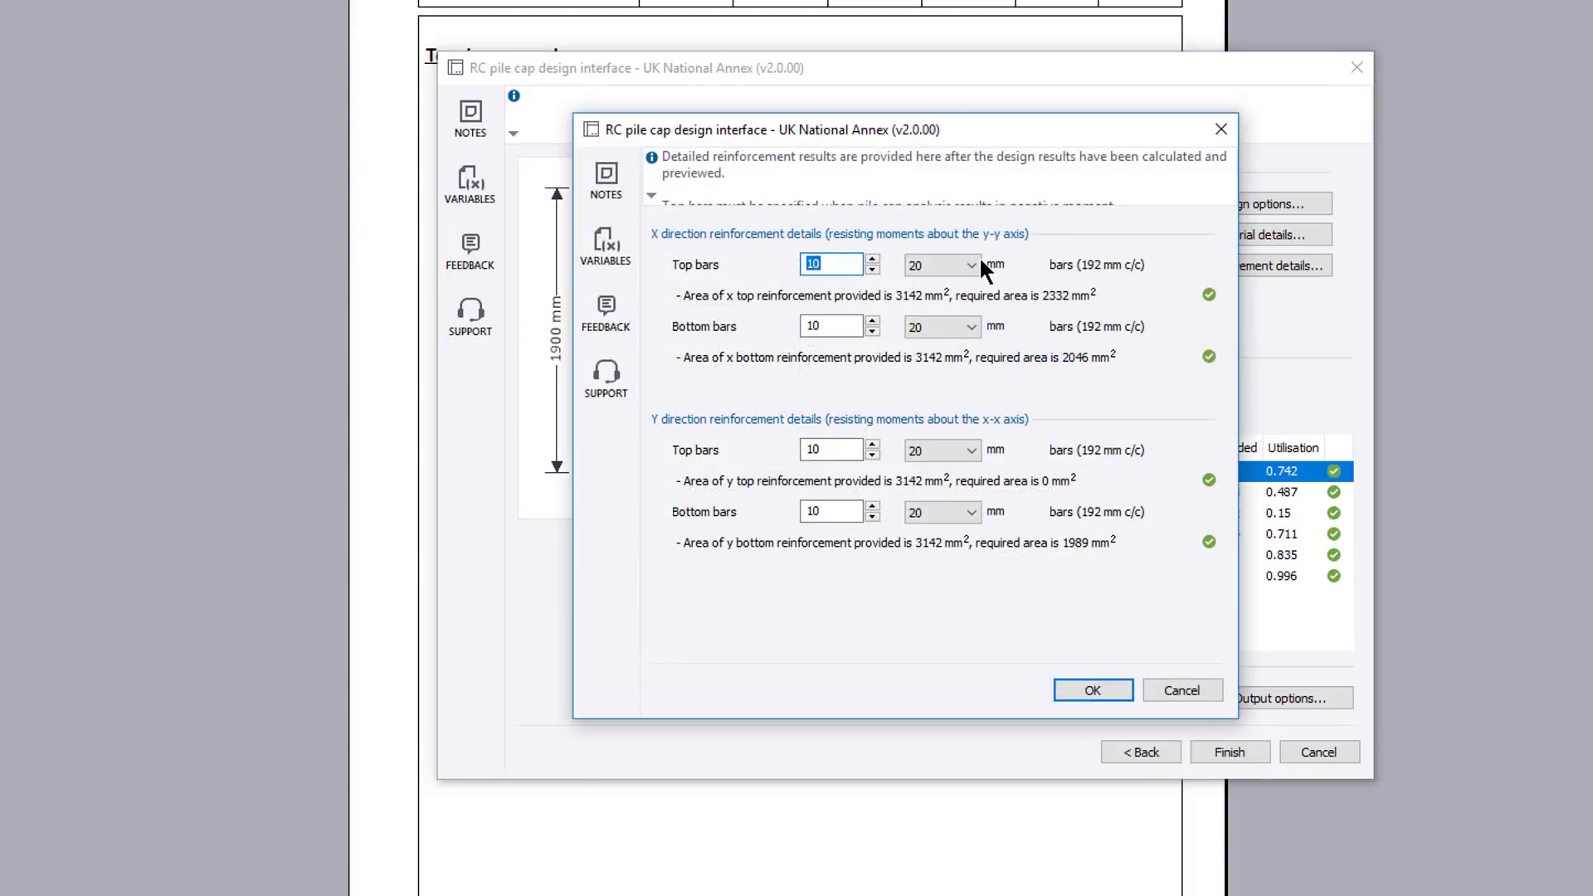
{"action": "left_click", "coordinate": [971, 265]}
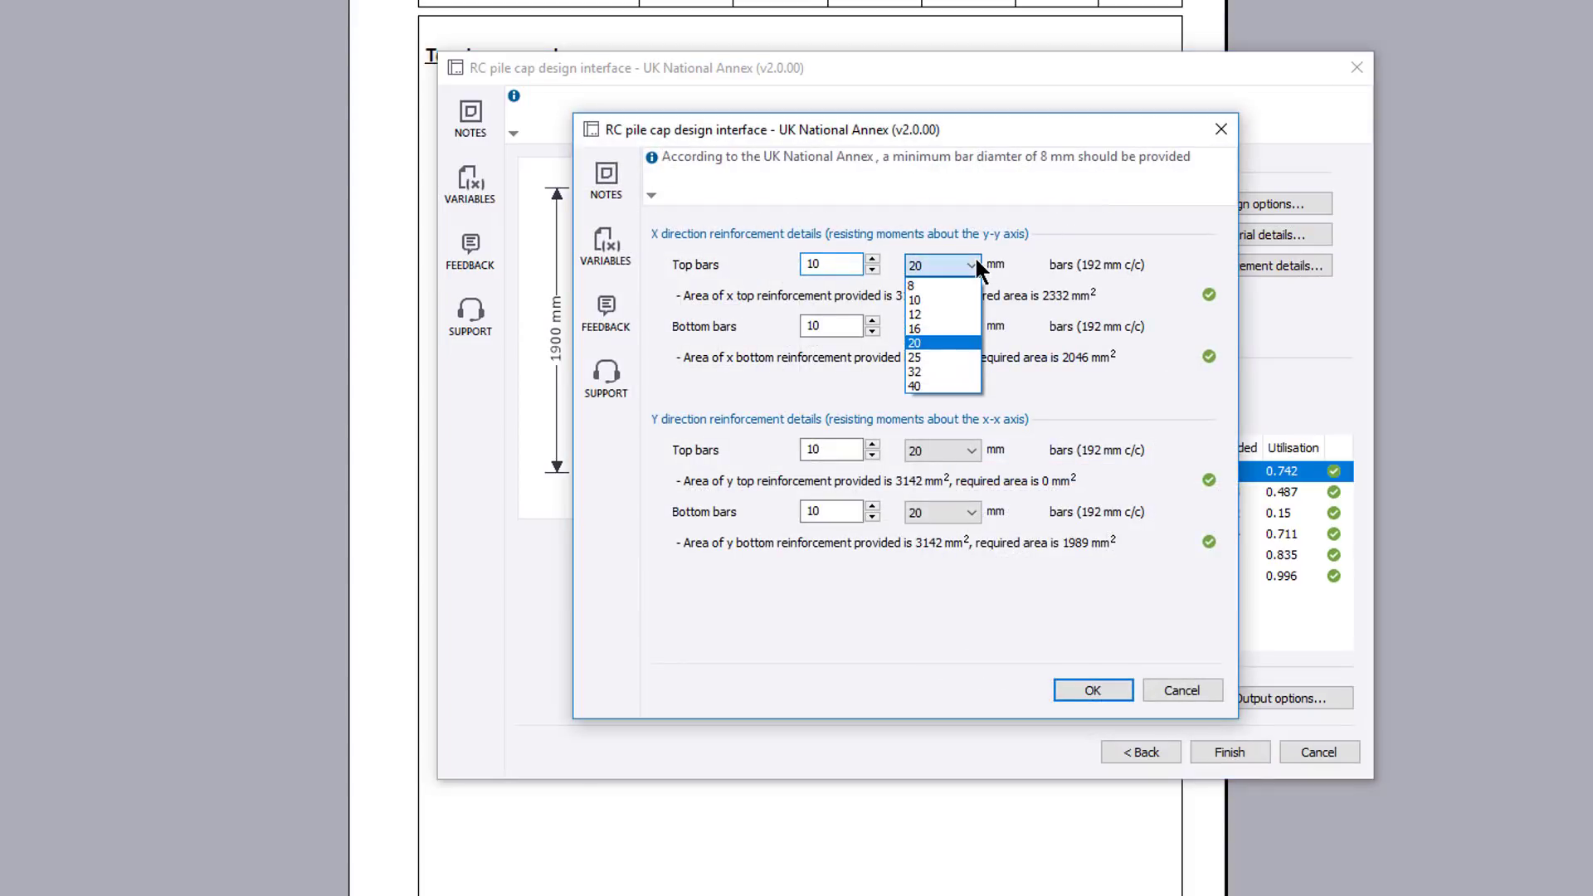
{"action": "key", "text": "Up"}
{"action": "key", "text": "Return"}
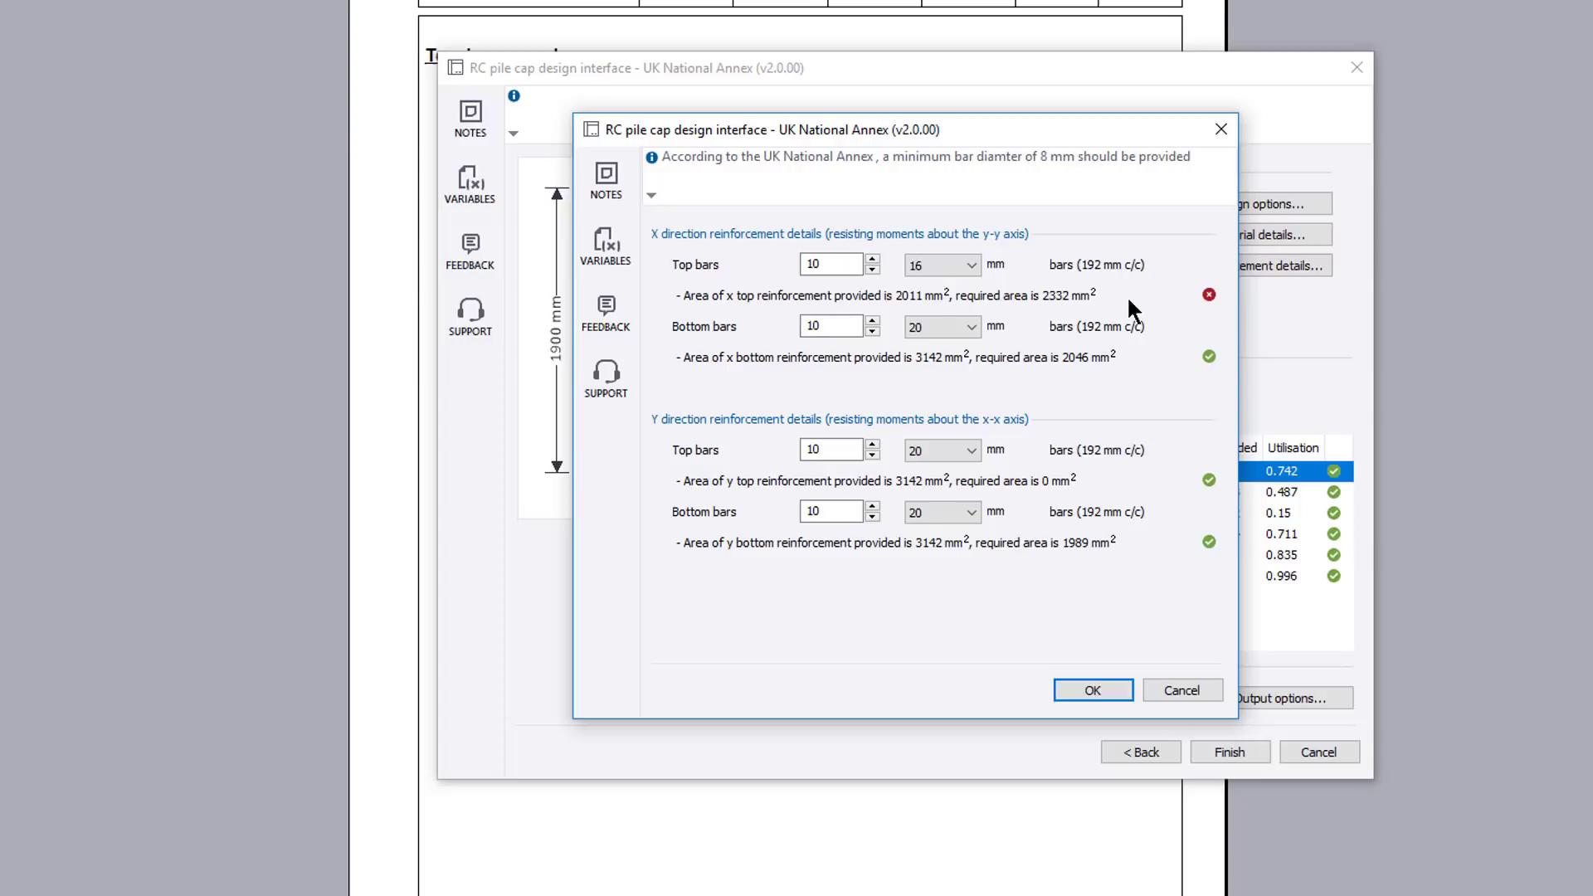
{"action": "left_click", "coordinate": [1103, 687]}
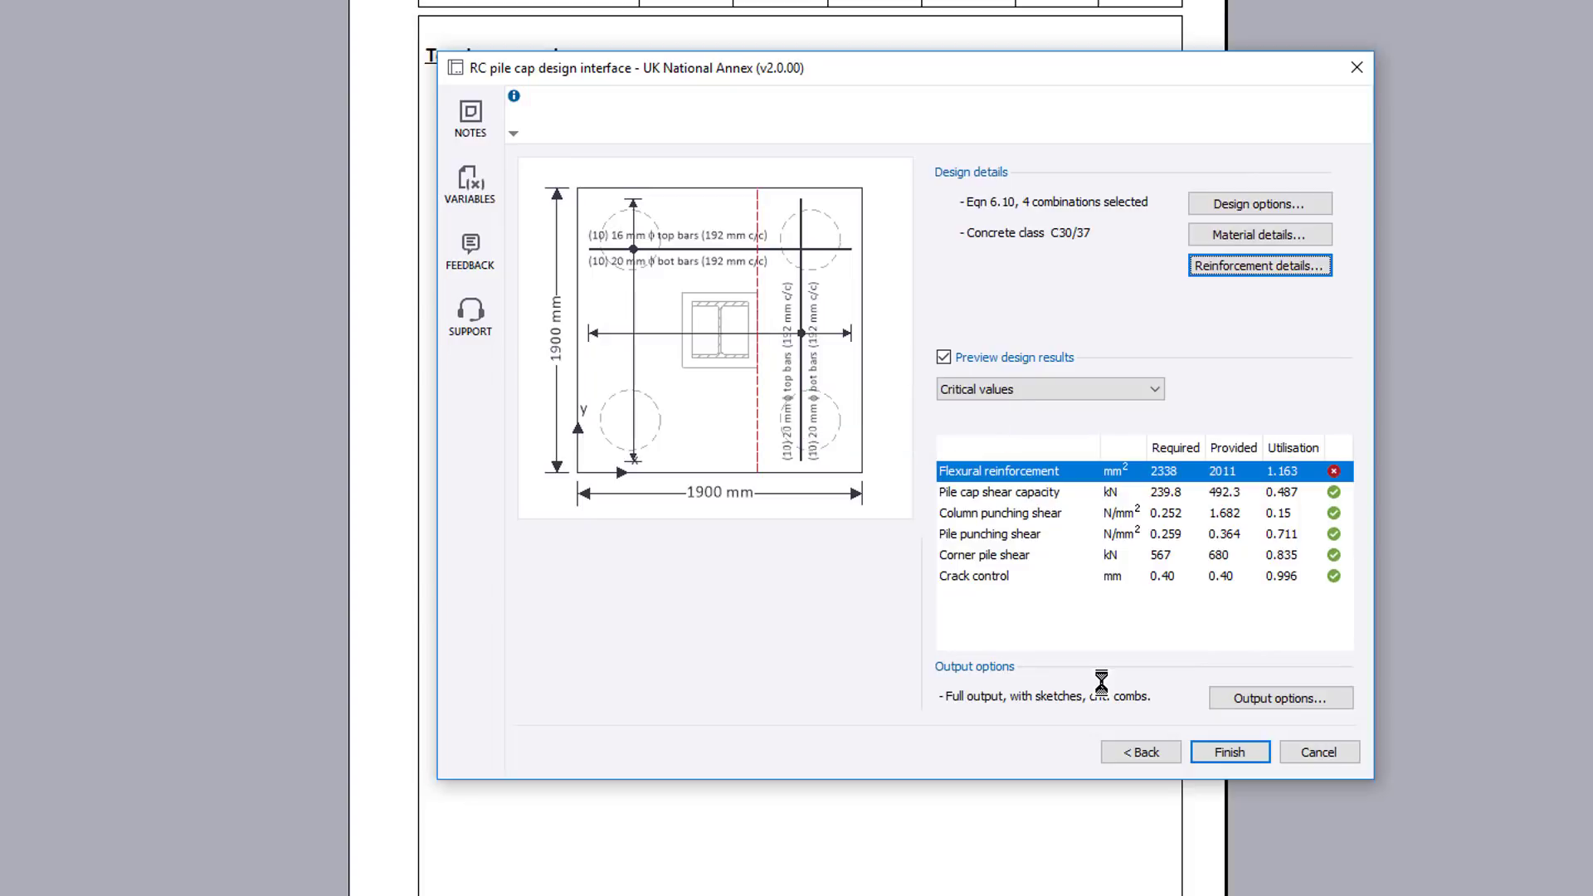
- Preview Load combination 6 shear and punching checks, then return to Critical values
{"action": "left_click", "coordinate": [1043, 390]}
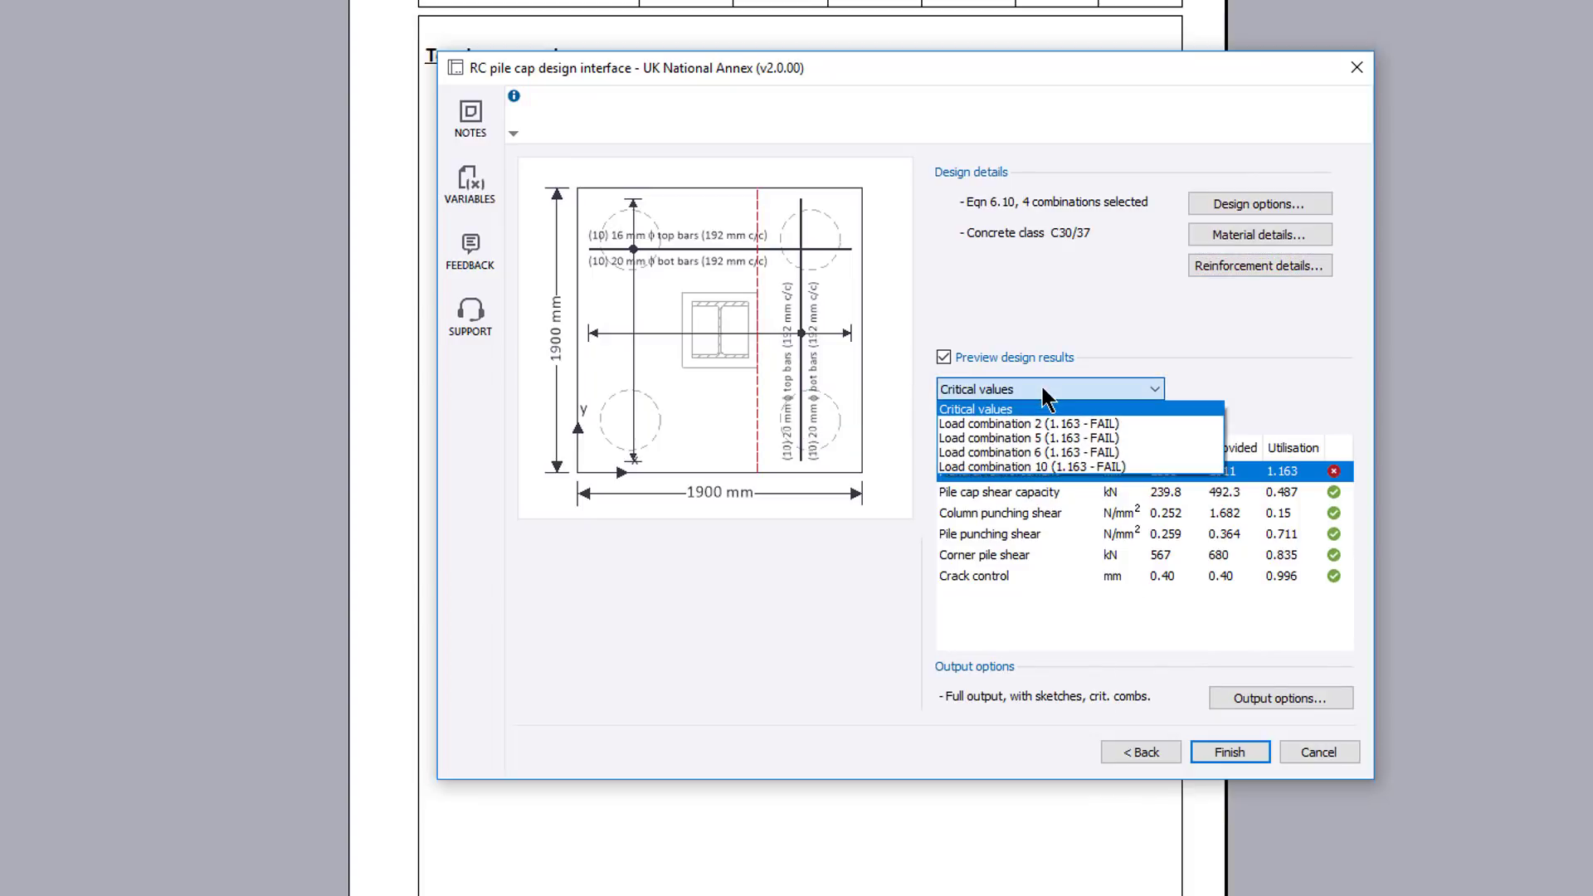
{"action": "key", "text": "Down"}
{"action": "key", "text": "Down"}
{"action": "key", "text": "Down"}
{"action": "key", "text": "Return"}
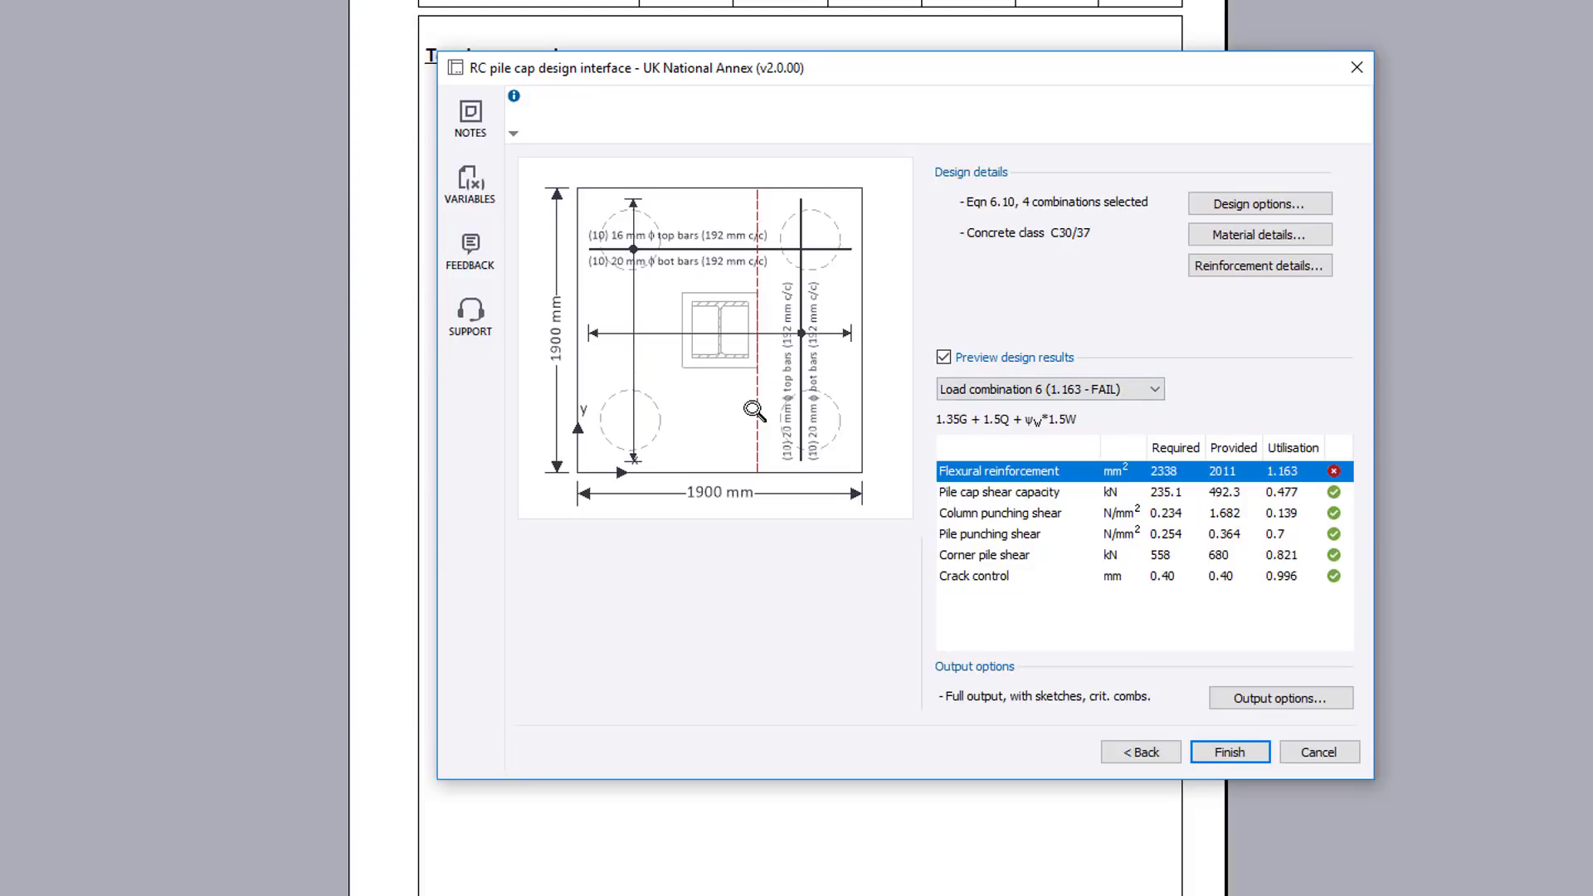
{"action": "left_click", "coordinate": [1011, 489]}
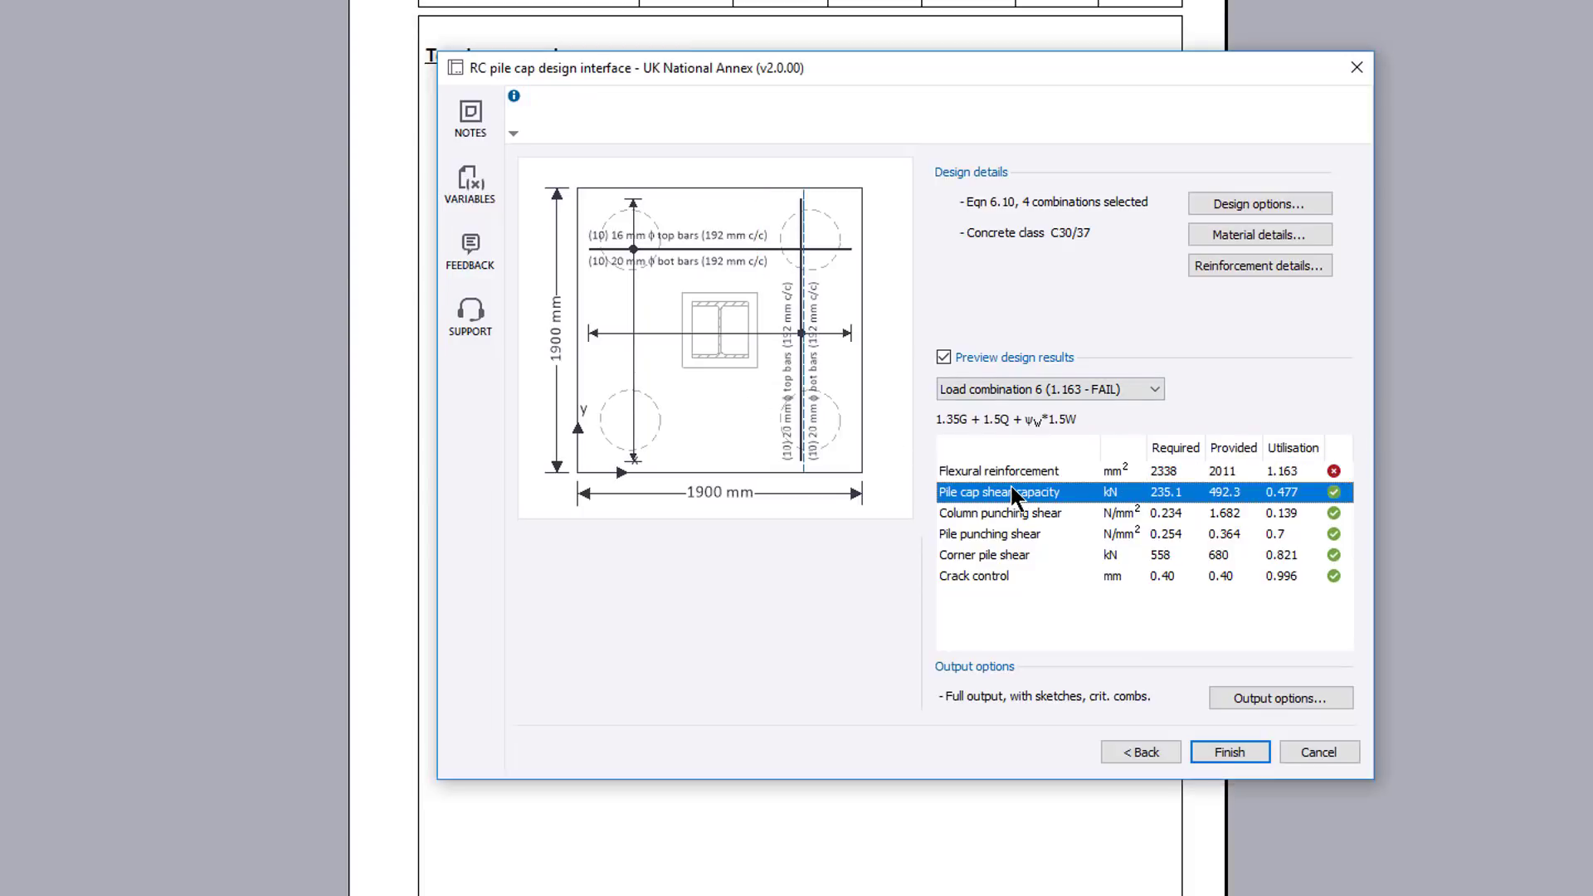
{"action": "left_click", "coordinate": [1011, 516]}
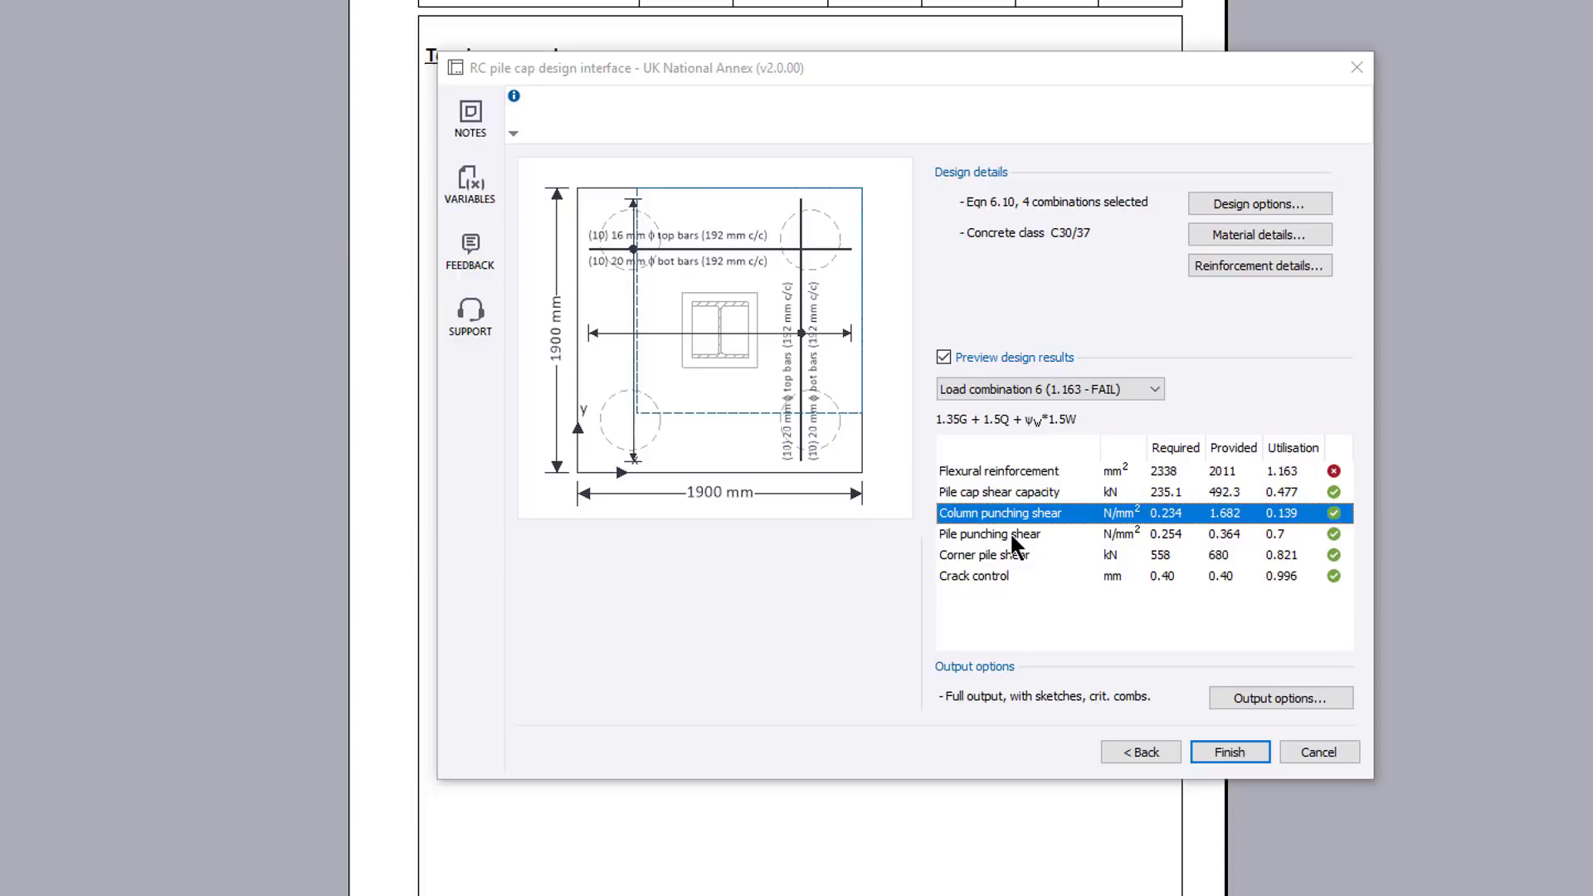
{"action": "left_click", "coordinate": [1012, 536]}
{"action": "left_click", "coordinate": [1099, 384]}
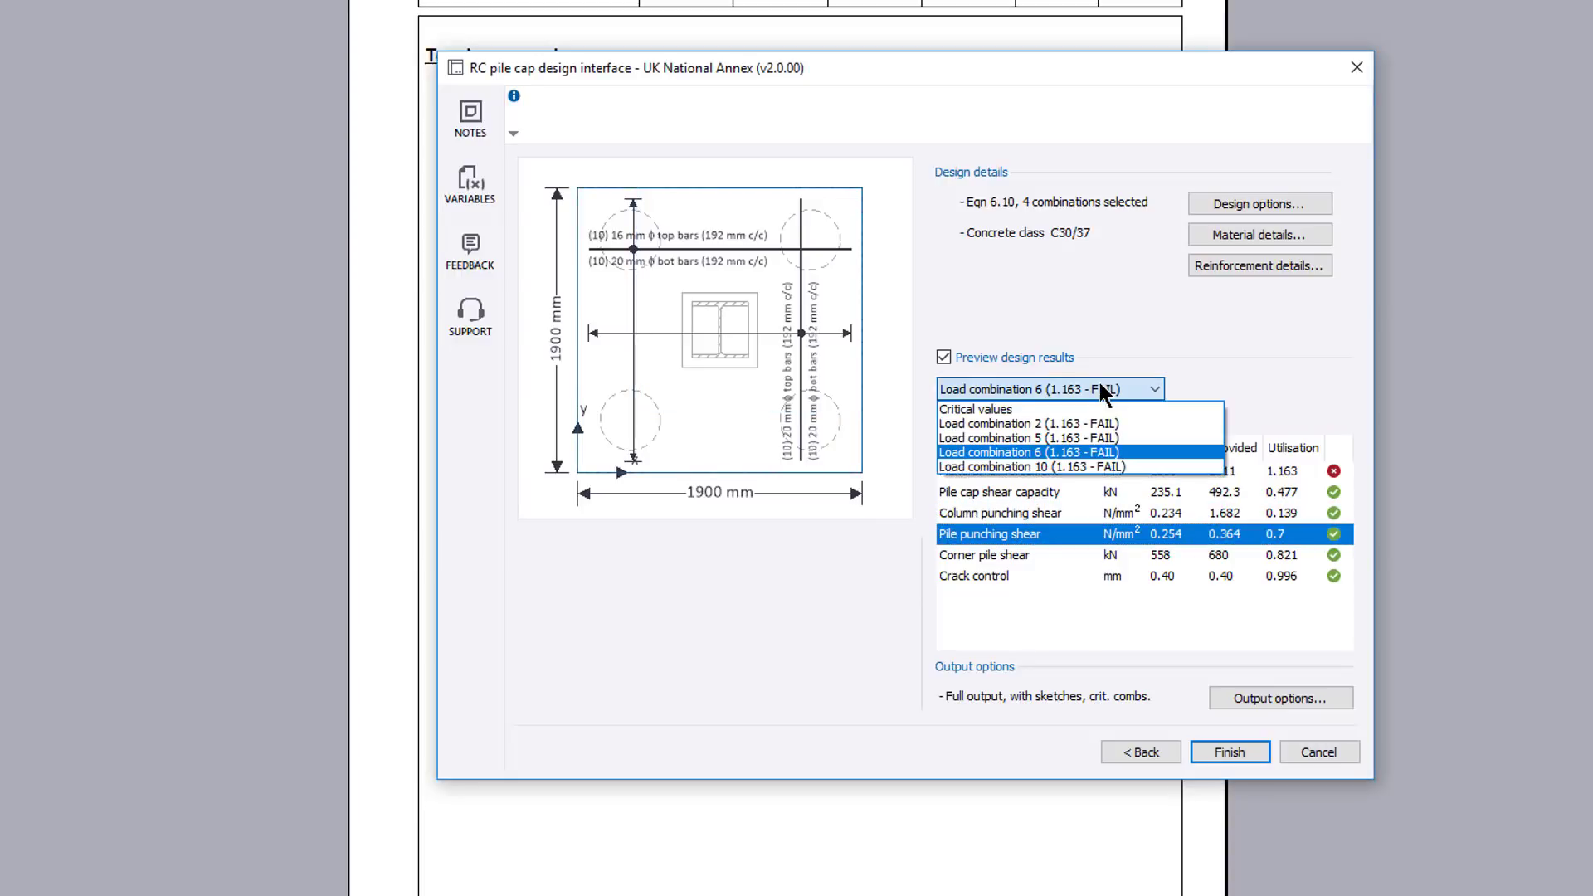
{"action": "key", "text": "Home"}
{"action": "key", "text": "Return"}
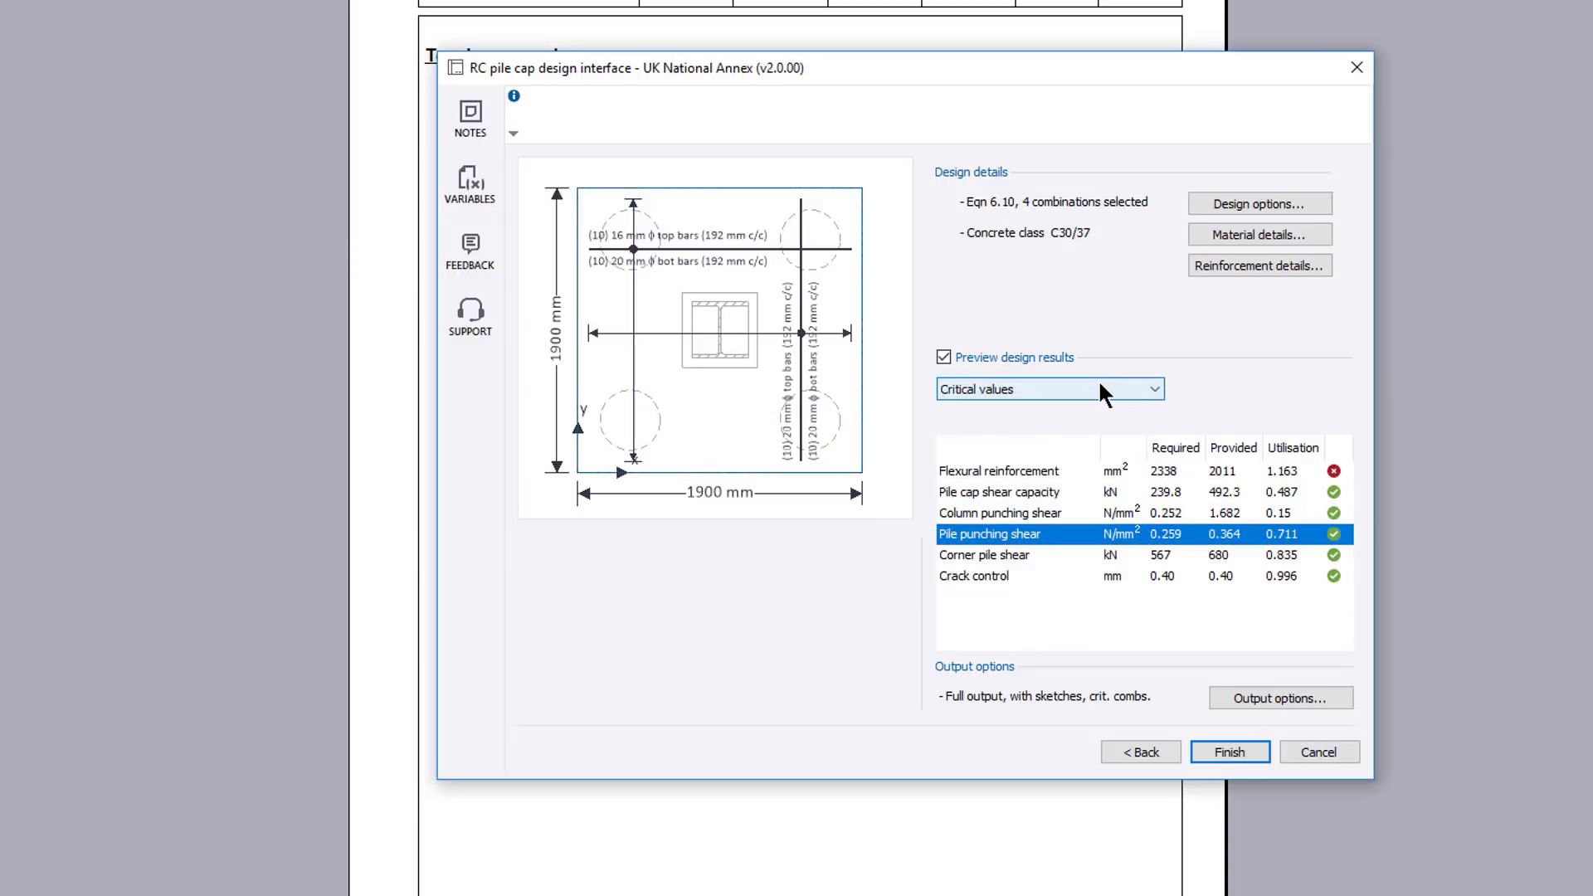
- Set the x-direction top bars back to 20 mm and recalculate
{"action": "left_click", "coordinate": [1314, 265]}
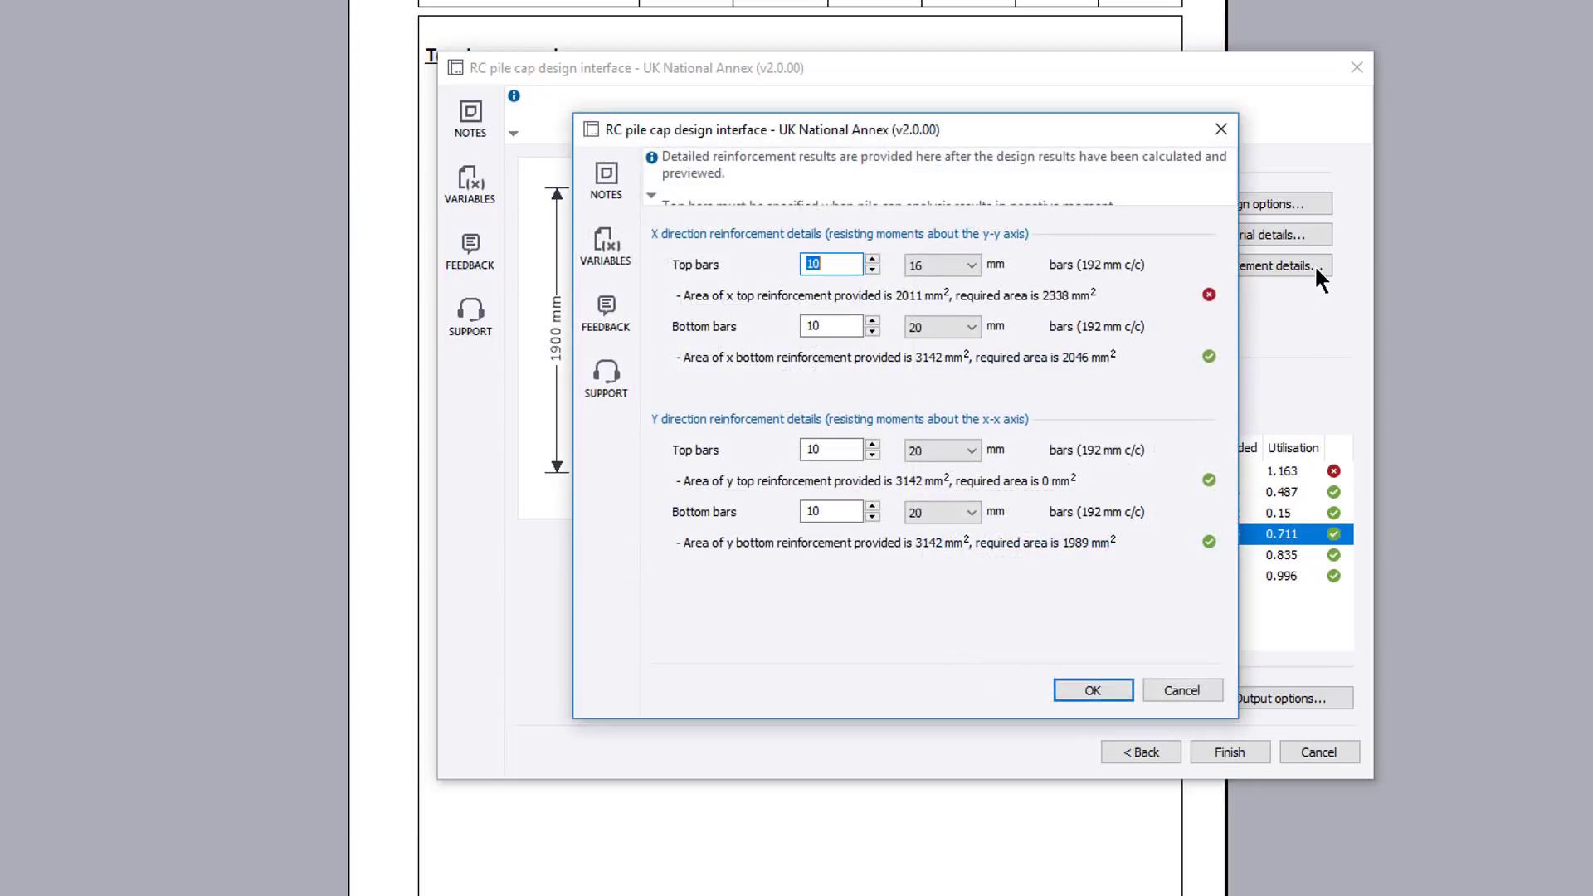
{"action": "left_click", "coordinate": [977, 259]}
{"action": "key", "text": "Down"}
{"action": "key", "text": "Return"}
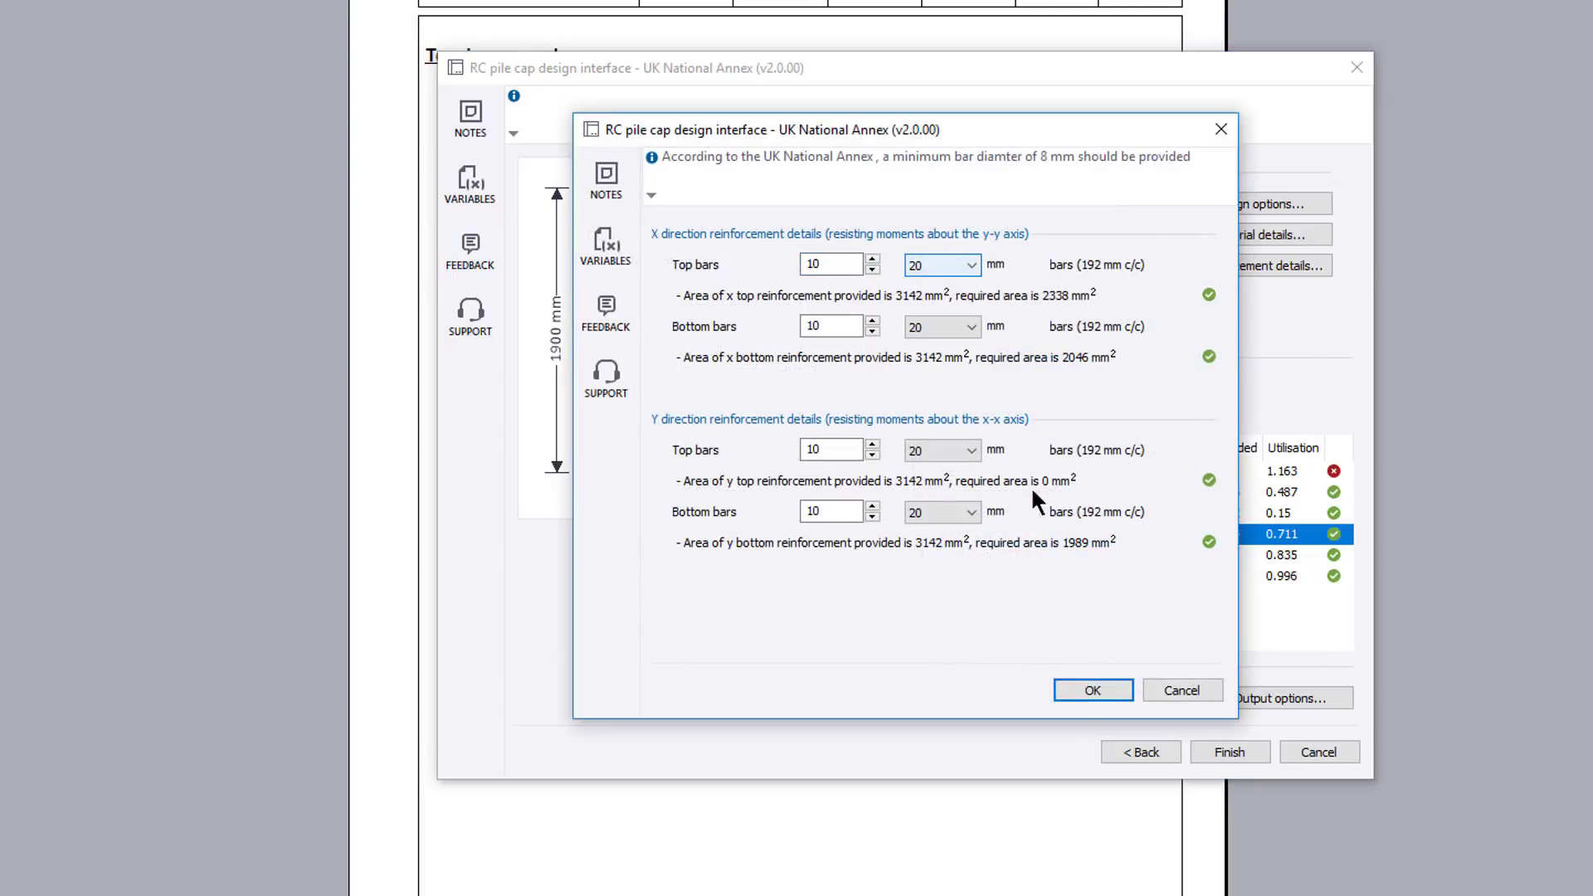
{"action": "left_click", "coordinate": [1112, 692]}
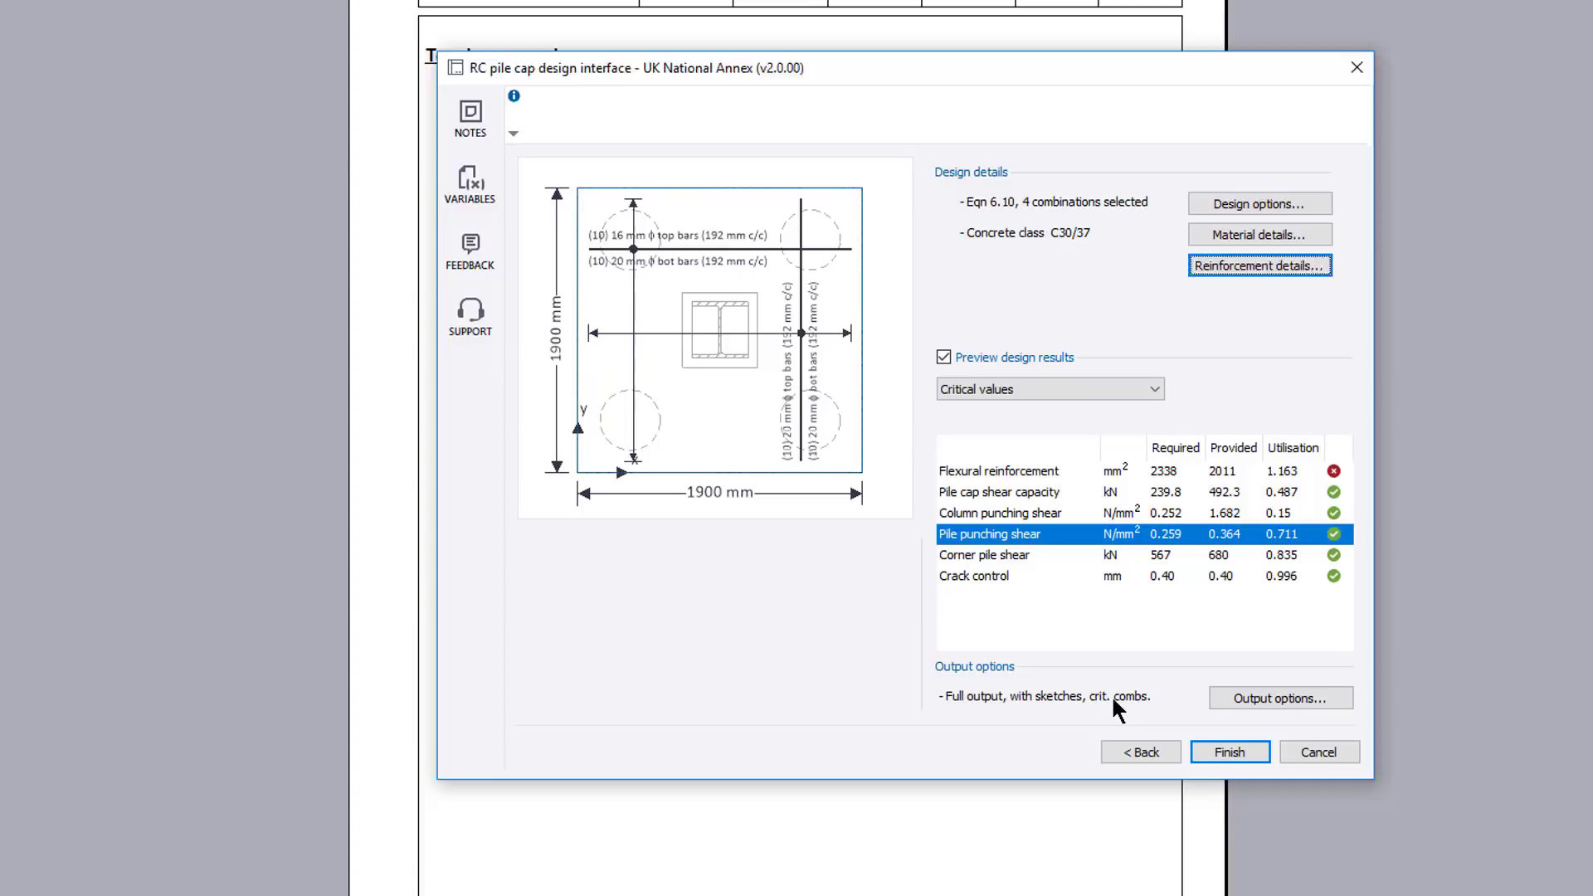
- Keep Full output detail with critical combination and location only results
{"action": "left_click", "coordinate": [1323, 699]}
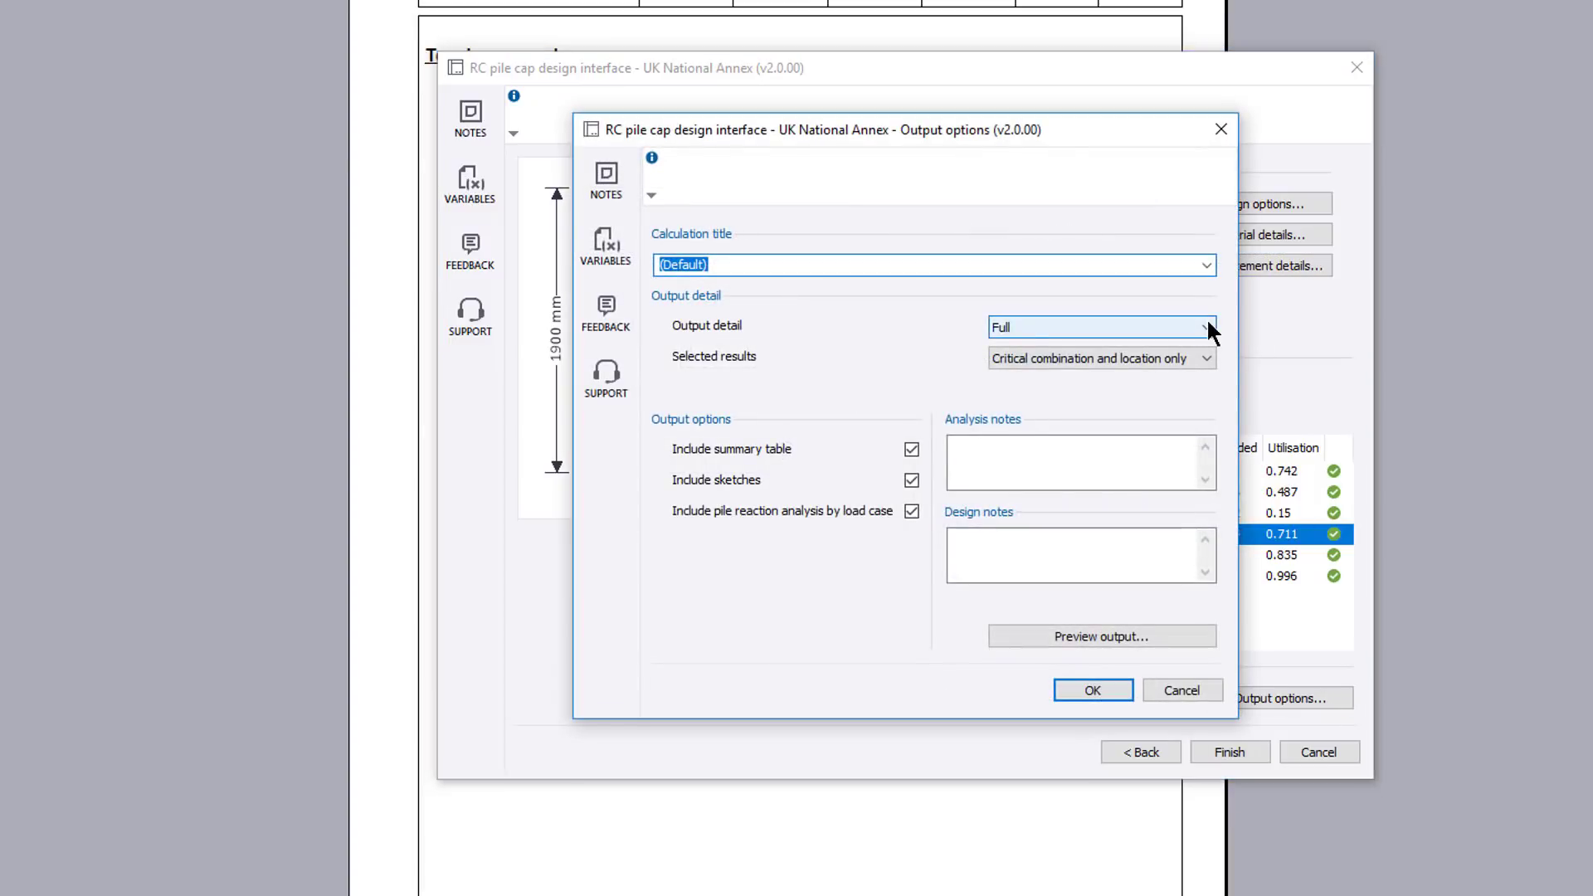
{"action": "left_click", "coordinate": [1206, 327]}
{"action": "left_click", "coordinate": [1207, 326]}
{"action": "left_click", "coordinate": [1206, 358]}
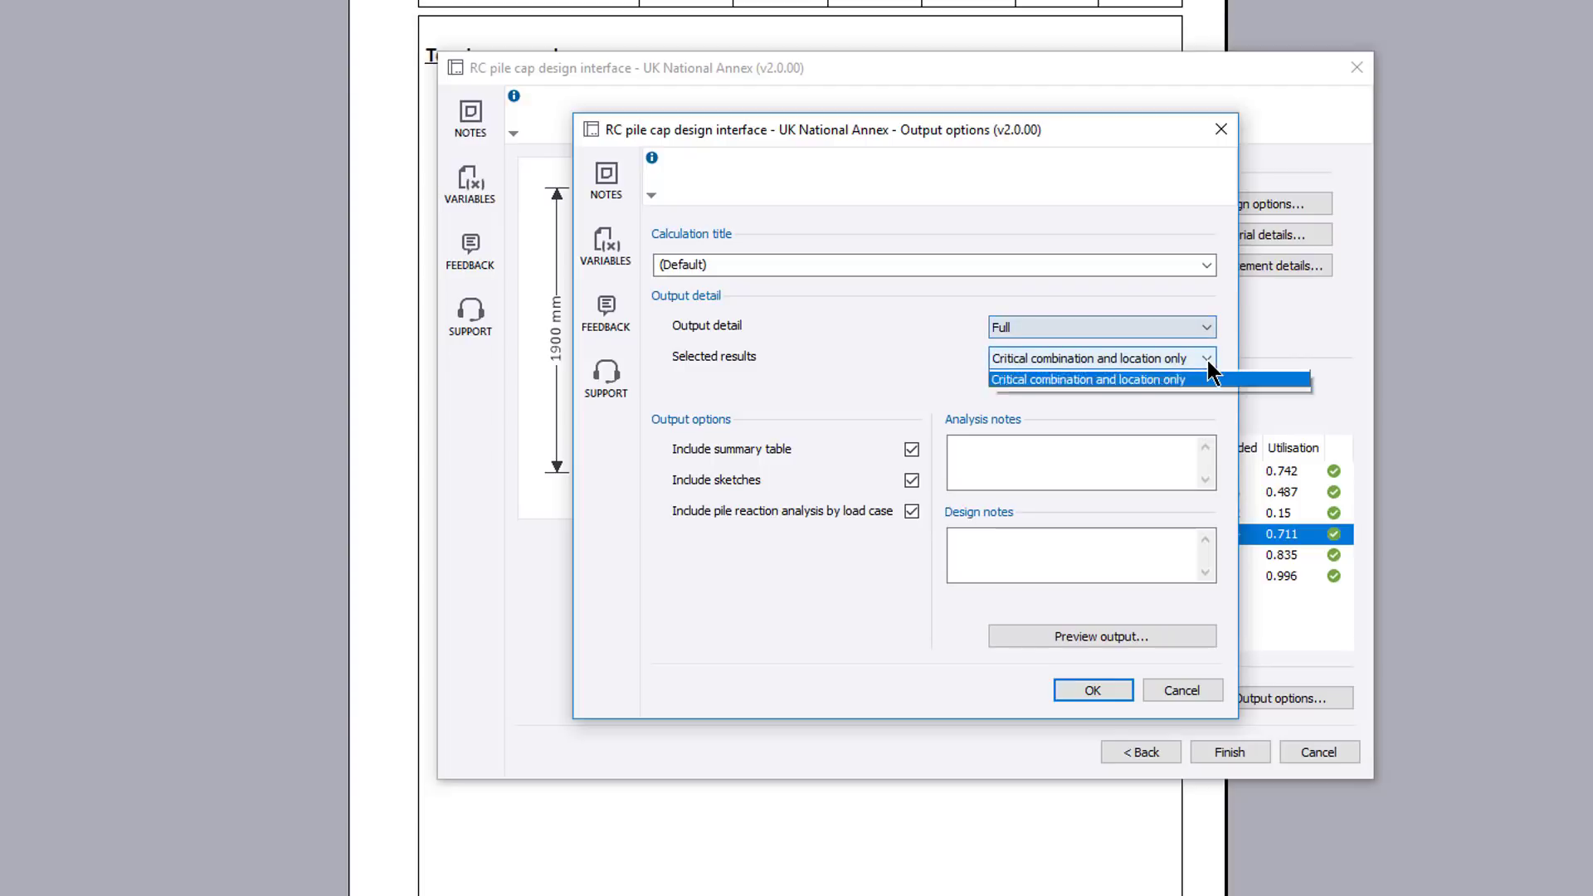
{"action": "left_click", "coordinate": [1206, 358]}
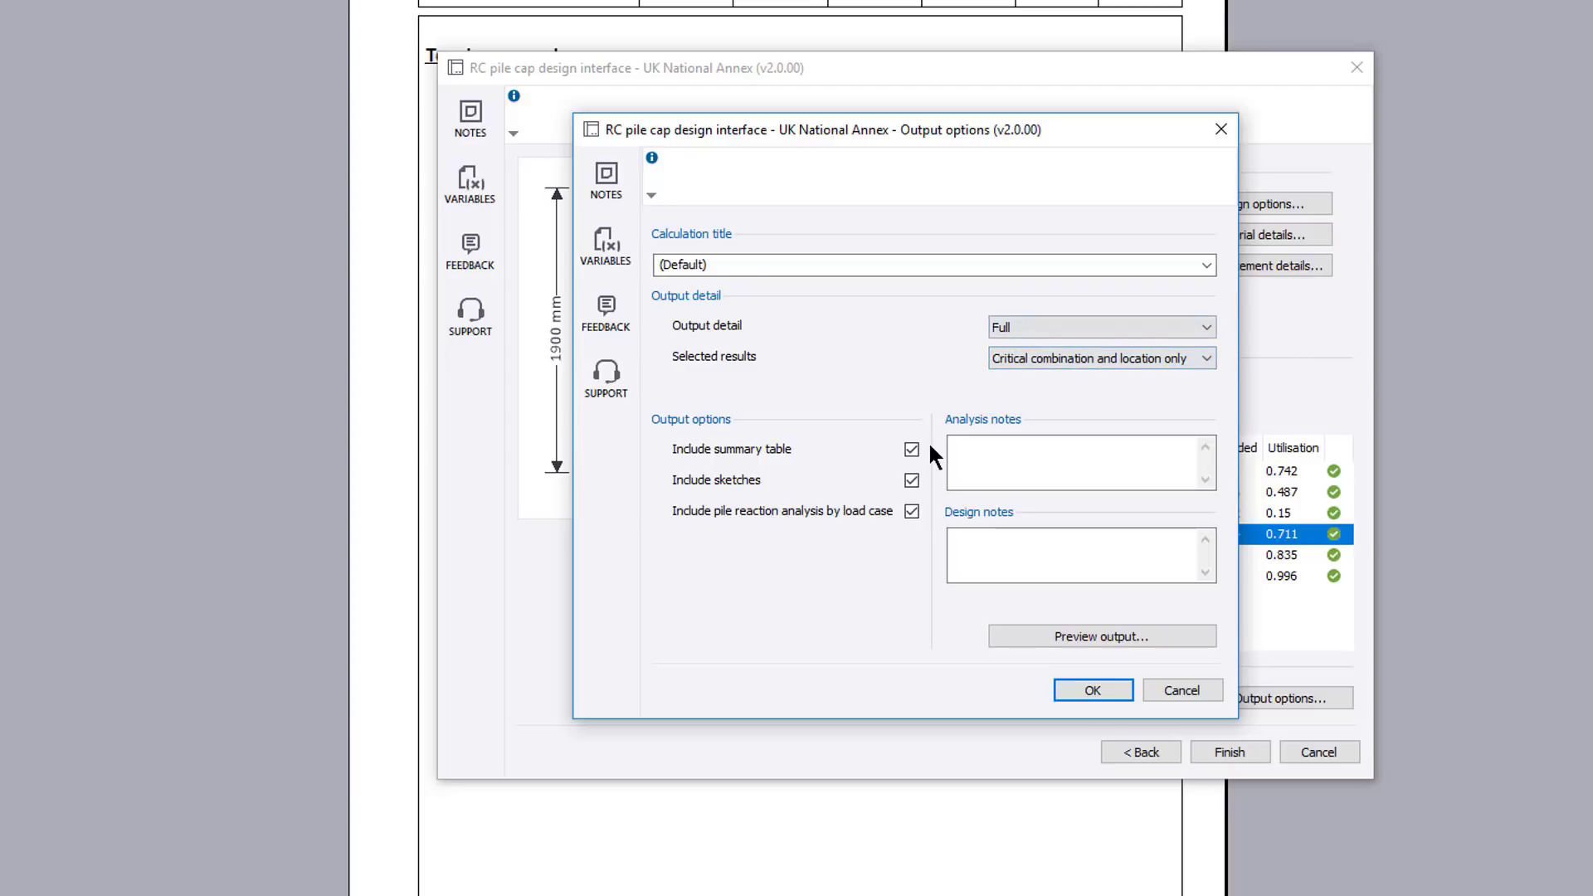
{"action": "left_click", "coordinate": [951, 263]}
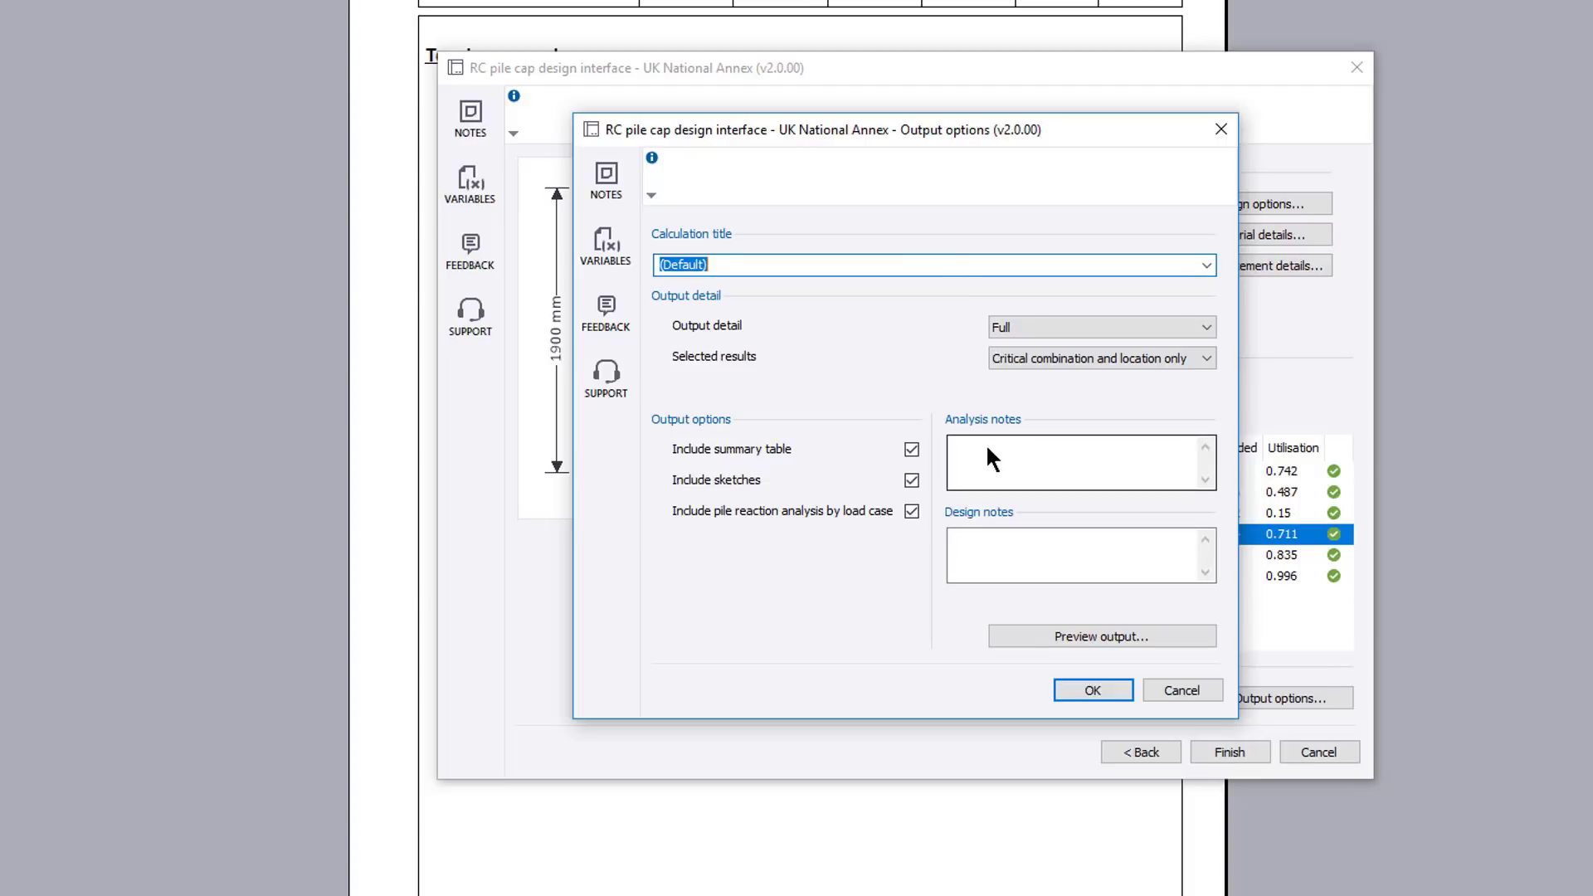
- Add 'analysis note' as the analysis note and 'design note' as the design note
{"action": "left_click", "coordinate": [1001, 466]}
{"action": "type", "text": "analysis note"}
{"action": "left_click", "coordinate": [986, 548]}
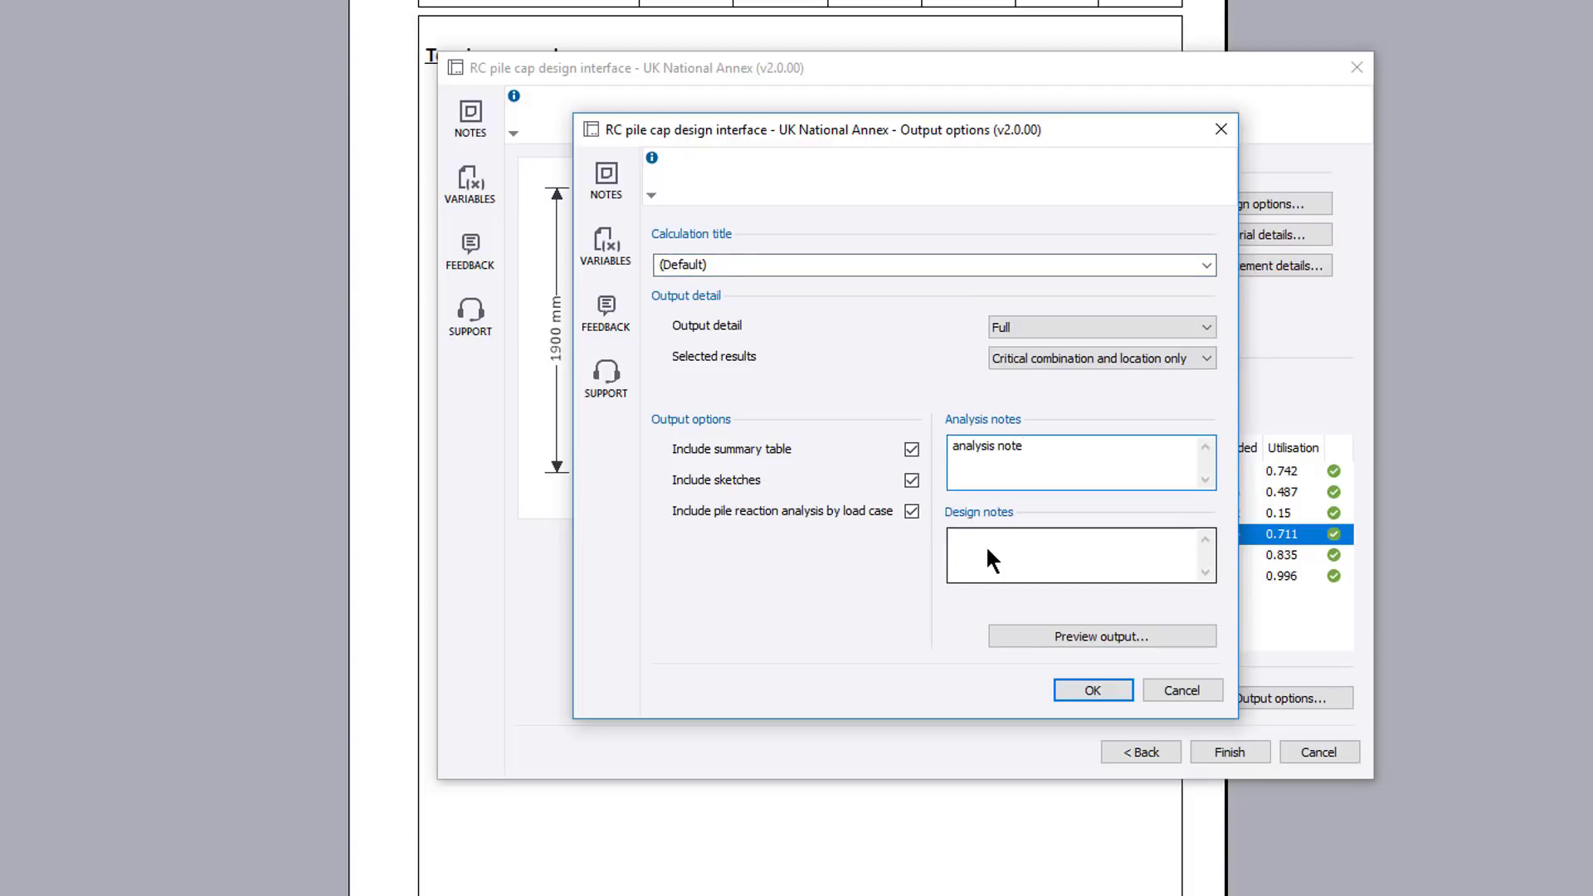
{"action": "type", "text": "design note"}
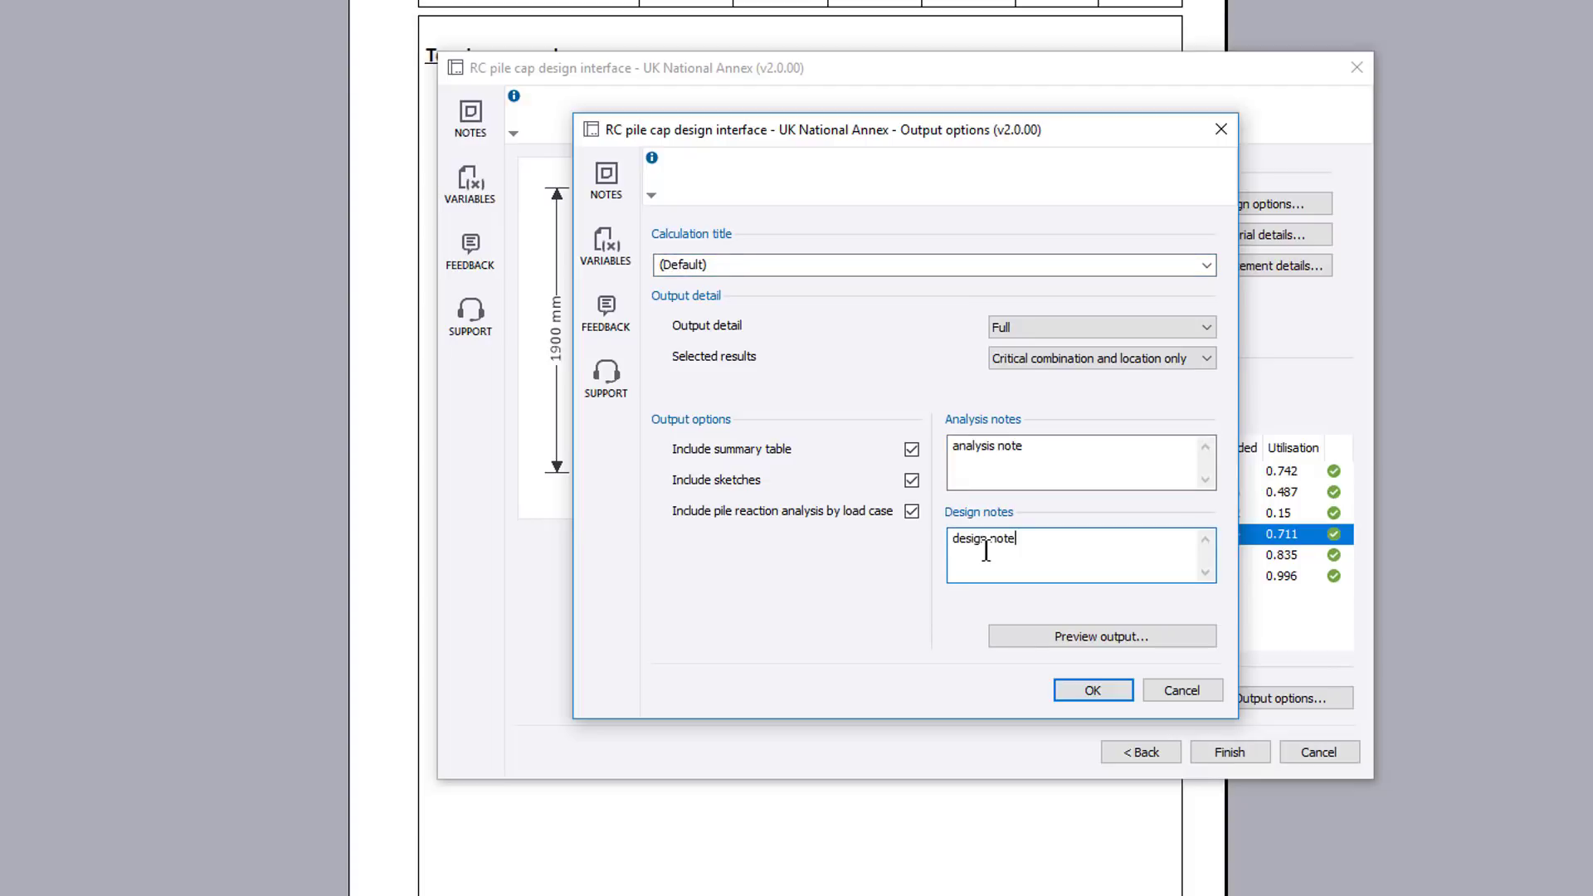
- Review the output preview, then accept the output options
{"action": "left_click", "coordinate": [1175, 635]}
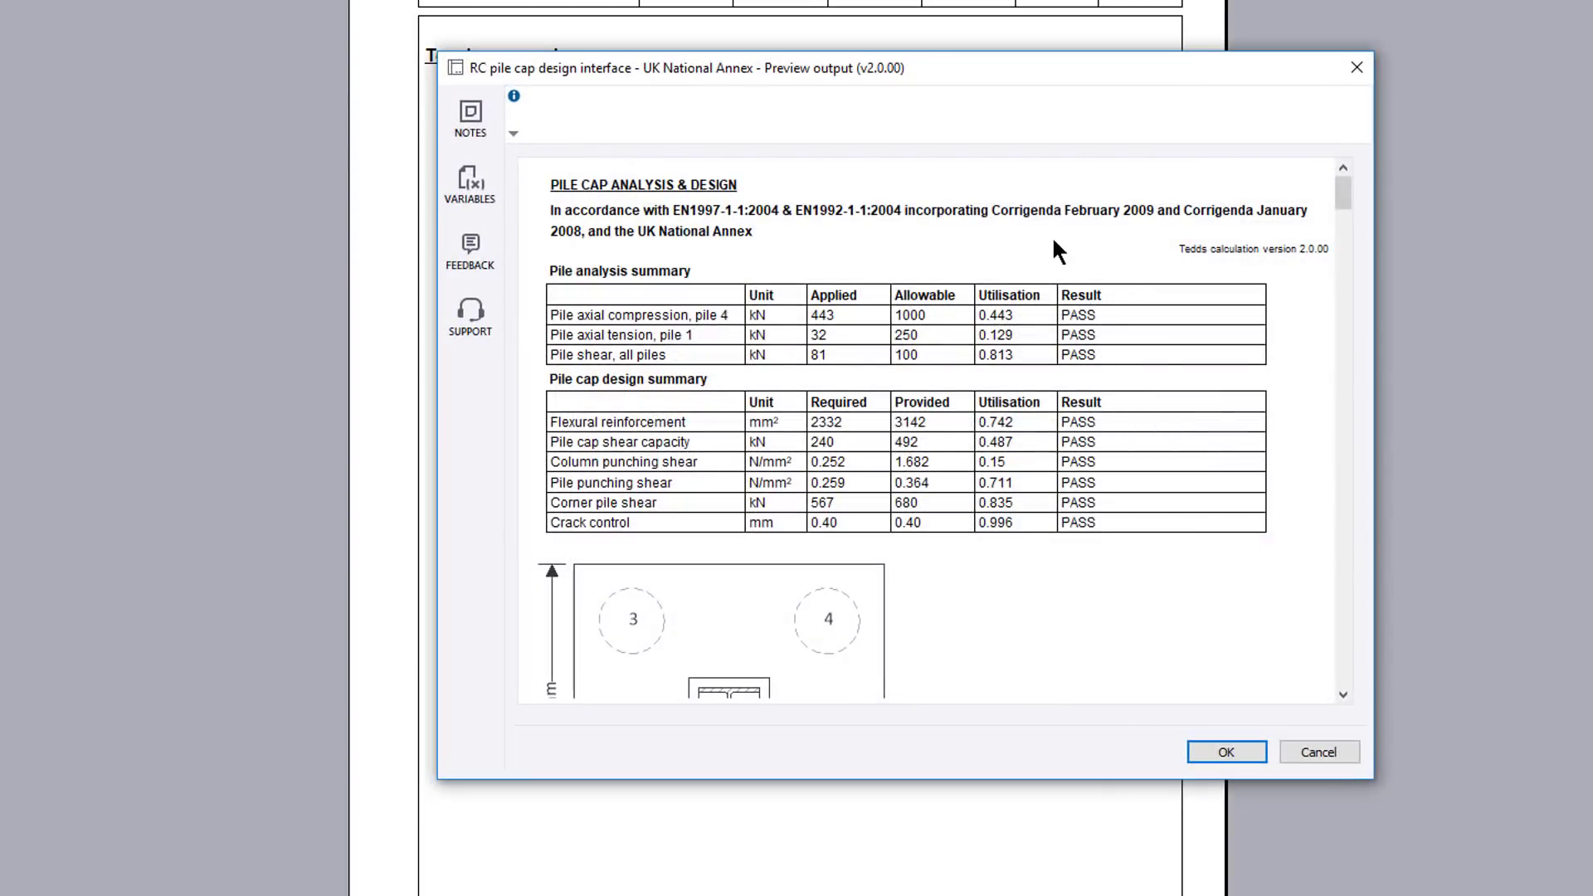
{"action": "scroll", "coordinate": [1054, 249], "scroll_direction": "down", "scroll_amount": 10}
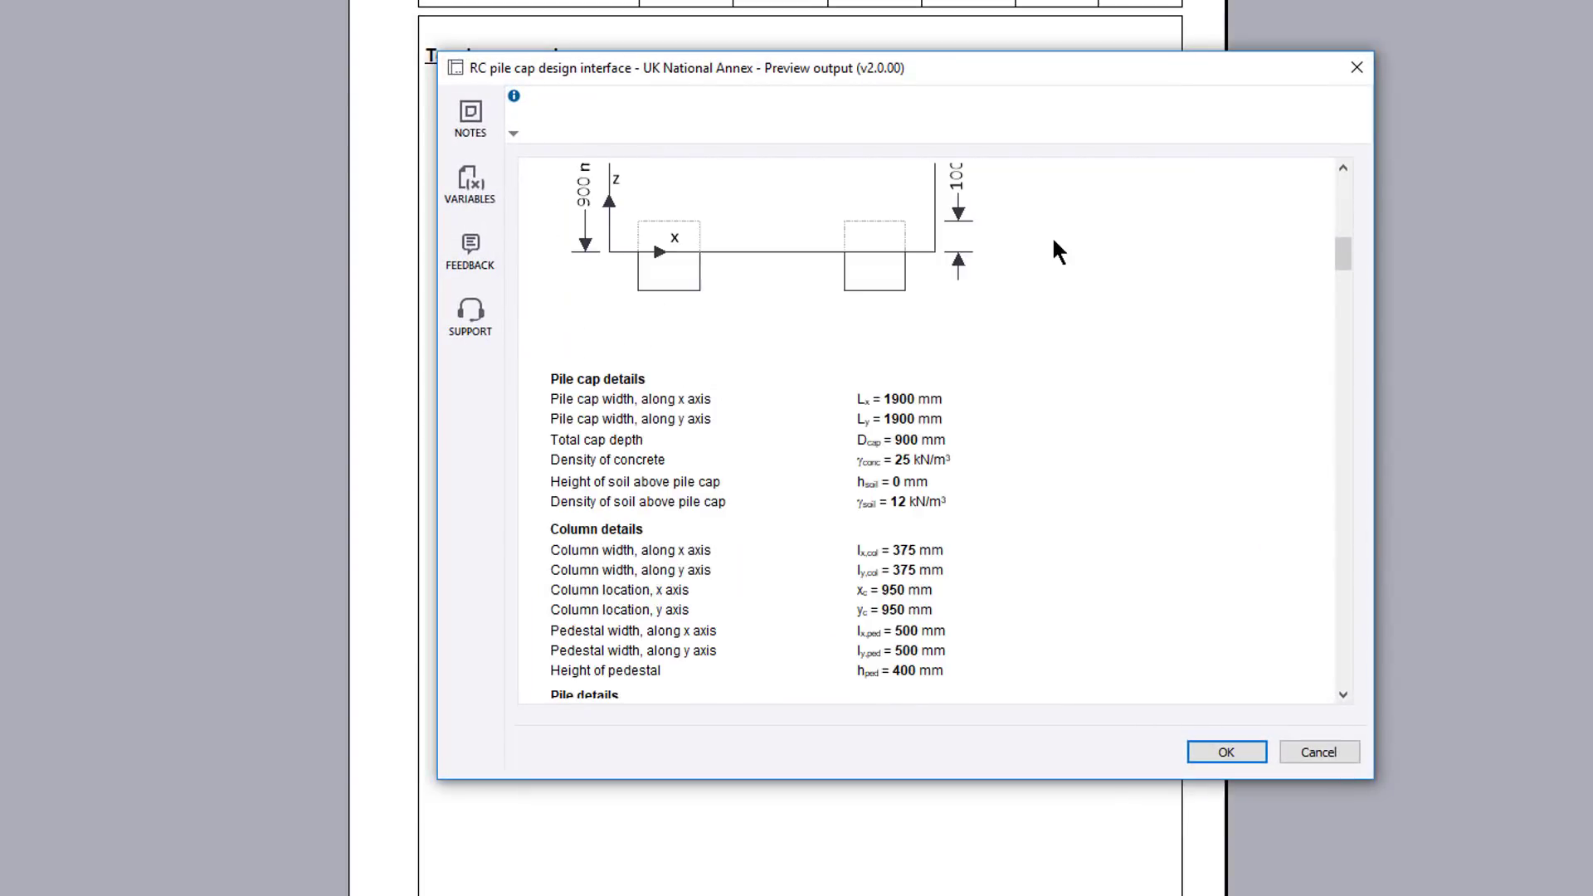
{"action": "scroll", "coordinate": [1053, 249], "scroll_direction": "down", "scroll_amount": 6}
{"action": "scroll", "coordinate": [1053, 242], "scroll_direction": "down", "scroll_amount": 20}
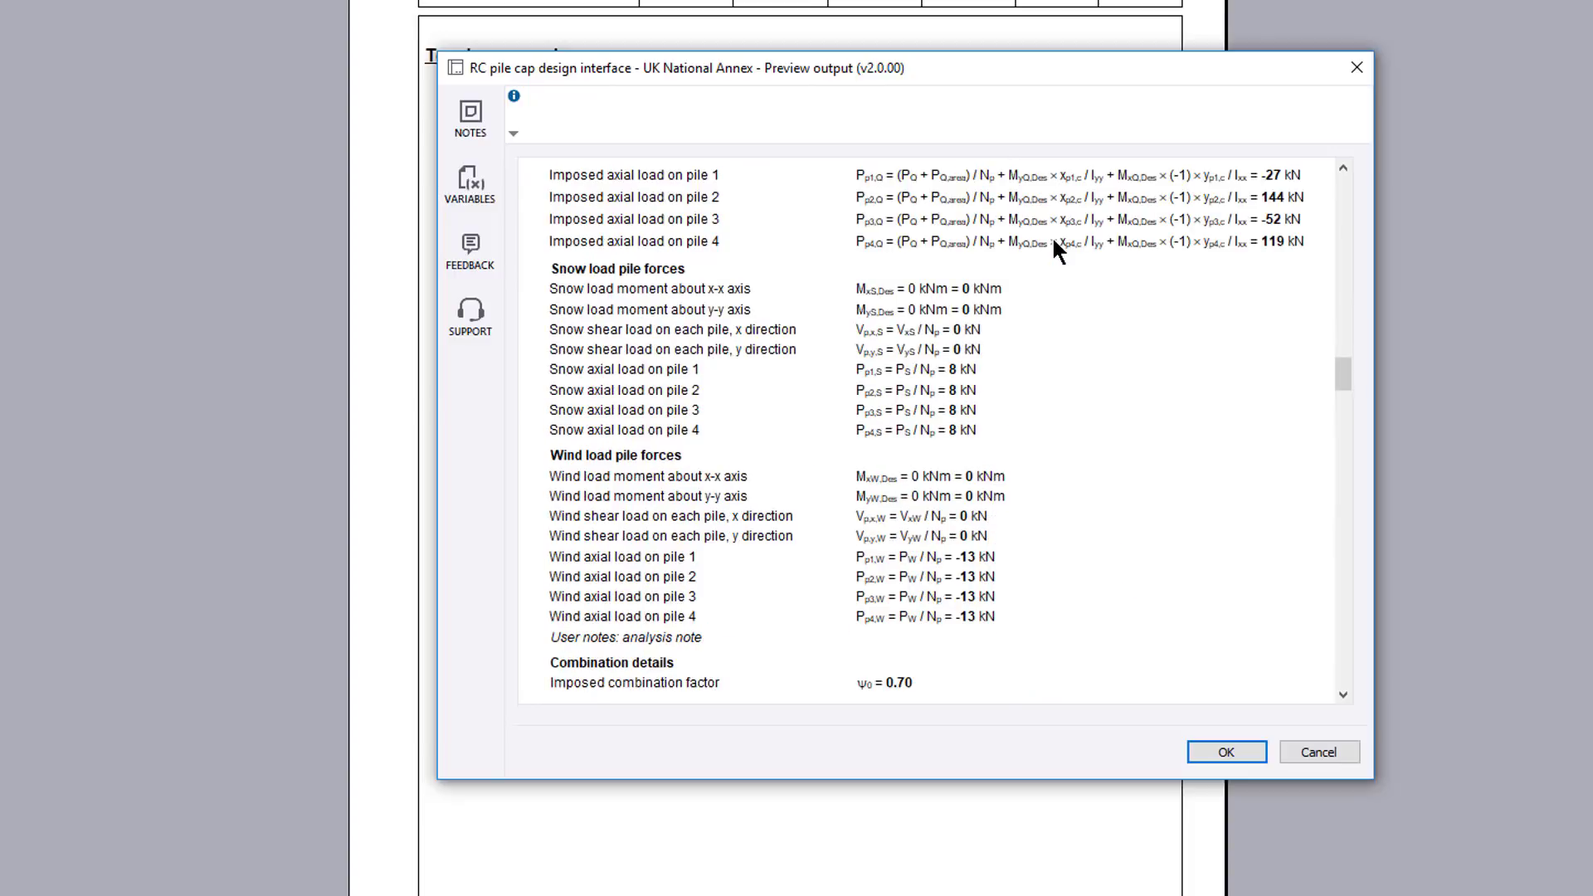
{"action": "scroll", "coordinate": [1054, 242], "scroll_direction": "down", "scroll_amount": 8}
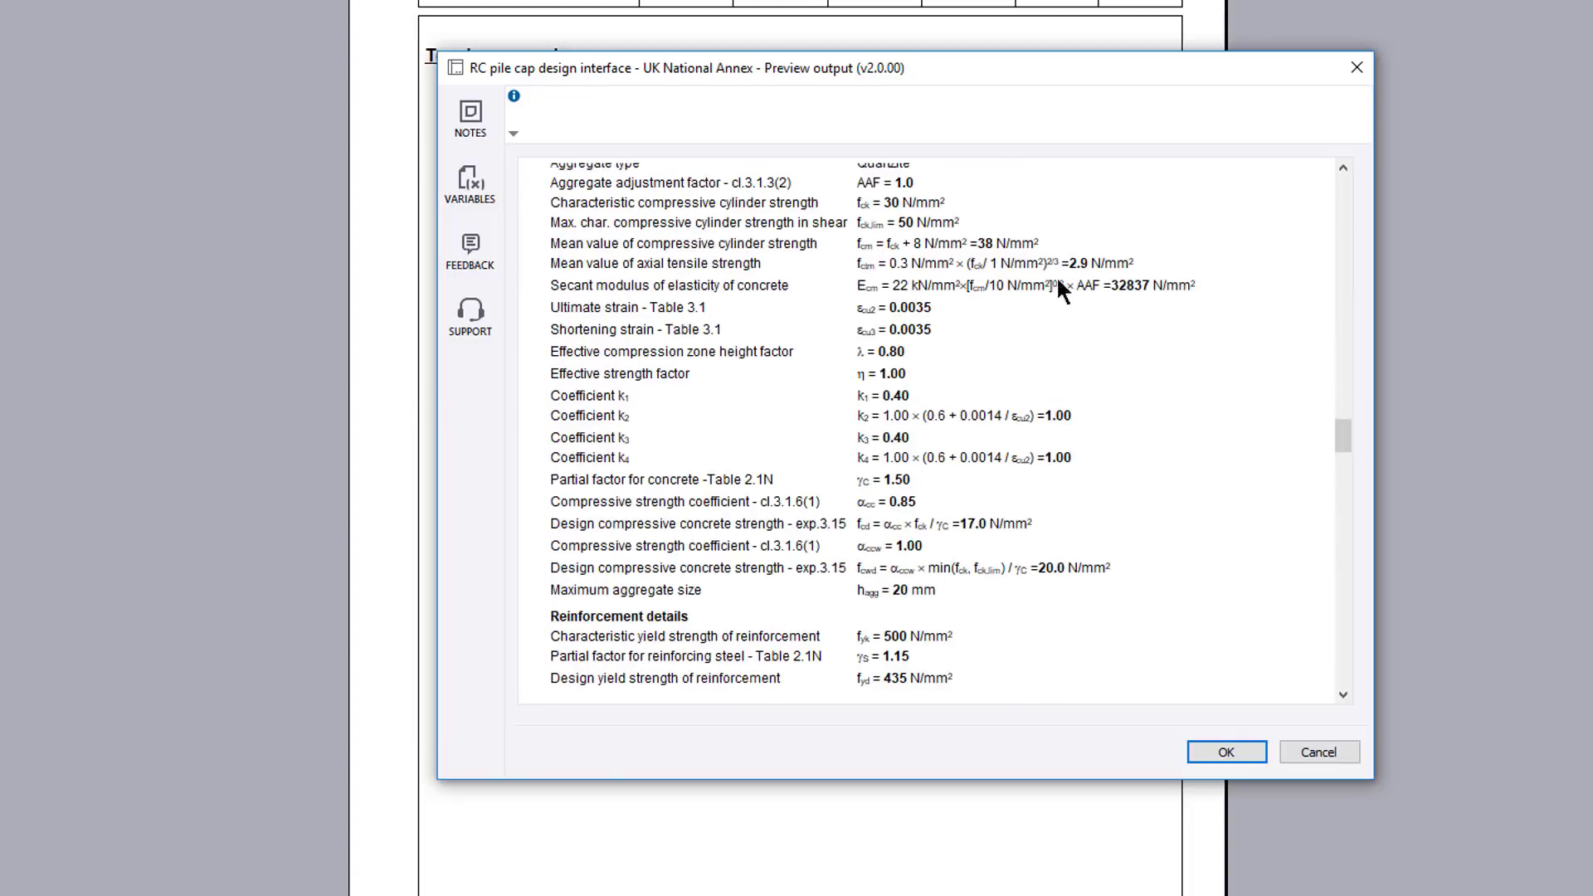
{"action": "left_click", "coordinate": [1241, 750]}
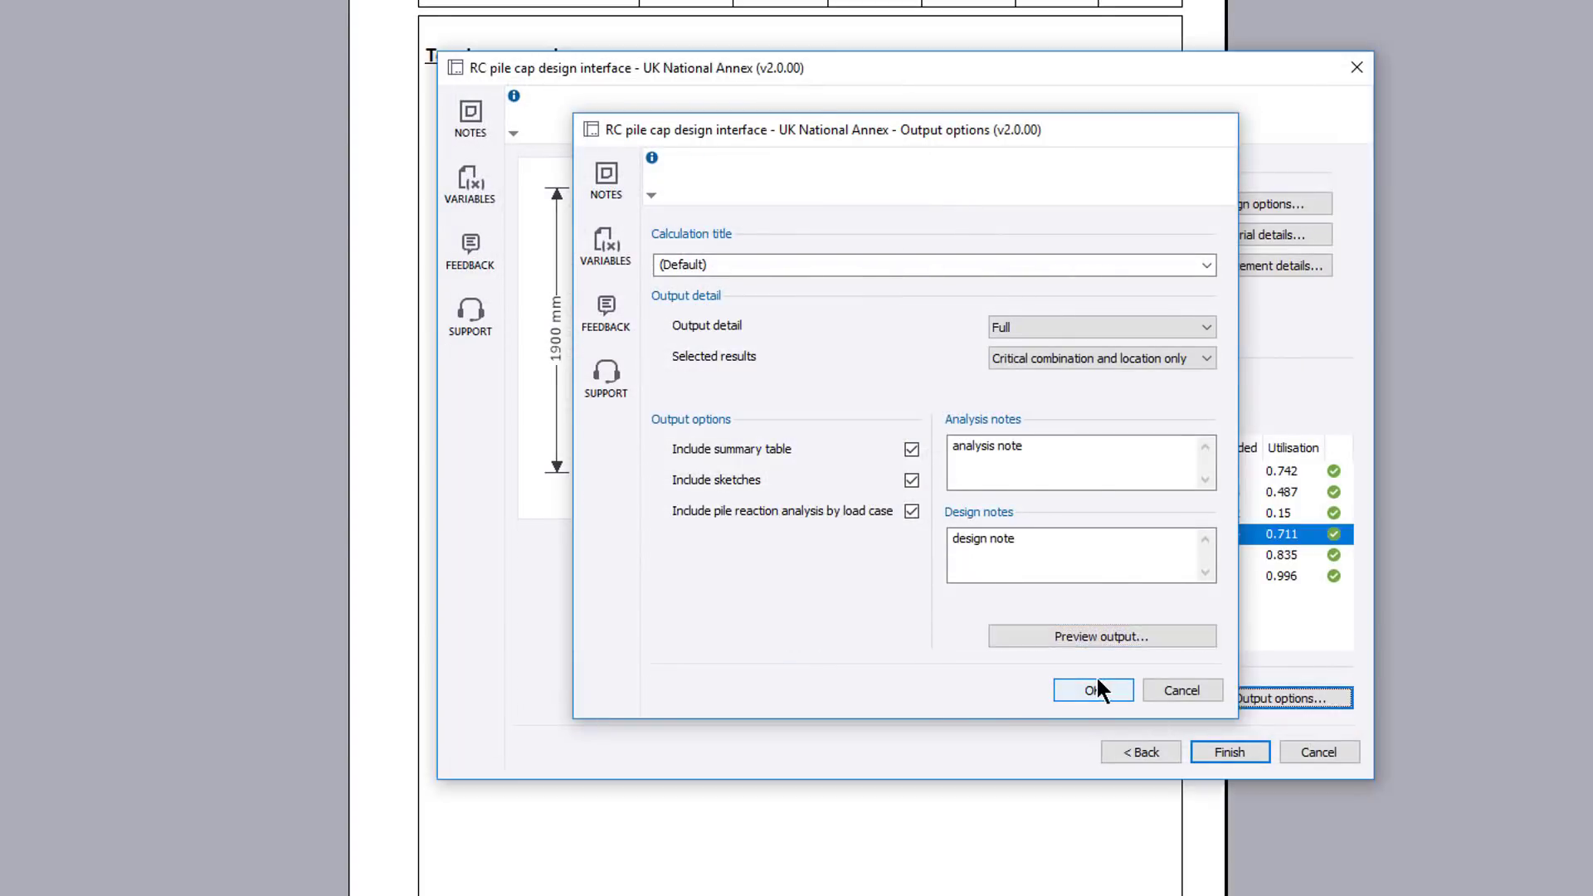
{"action": "left_click", "coordinate": [1099, 682]}
- Finish the wizard and page through the ten-page pile cap calculation output
{"action": "left_click", "coordinate": [1246, 752]}
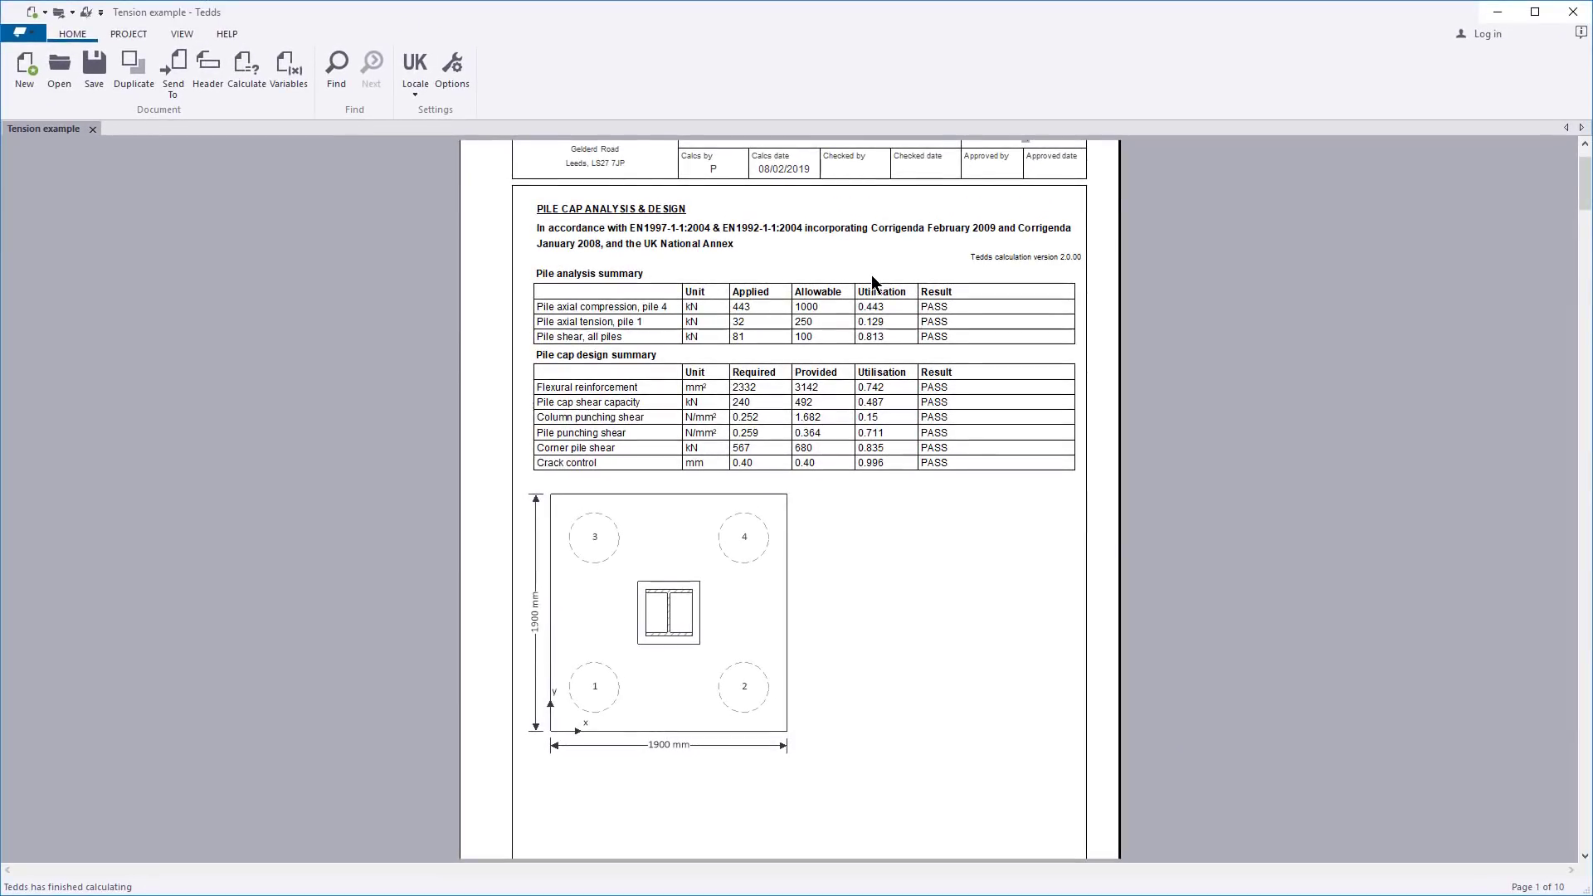
{"action": "scroll", "coordinate": [871, 276], "scroll_direction": "down", "scroll_amount": 8}
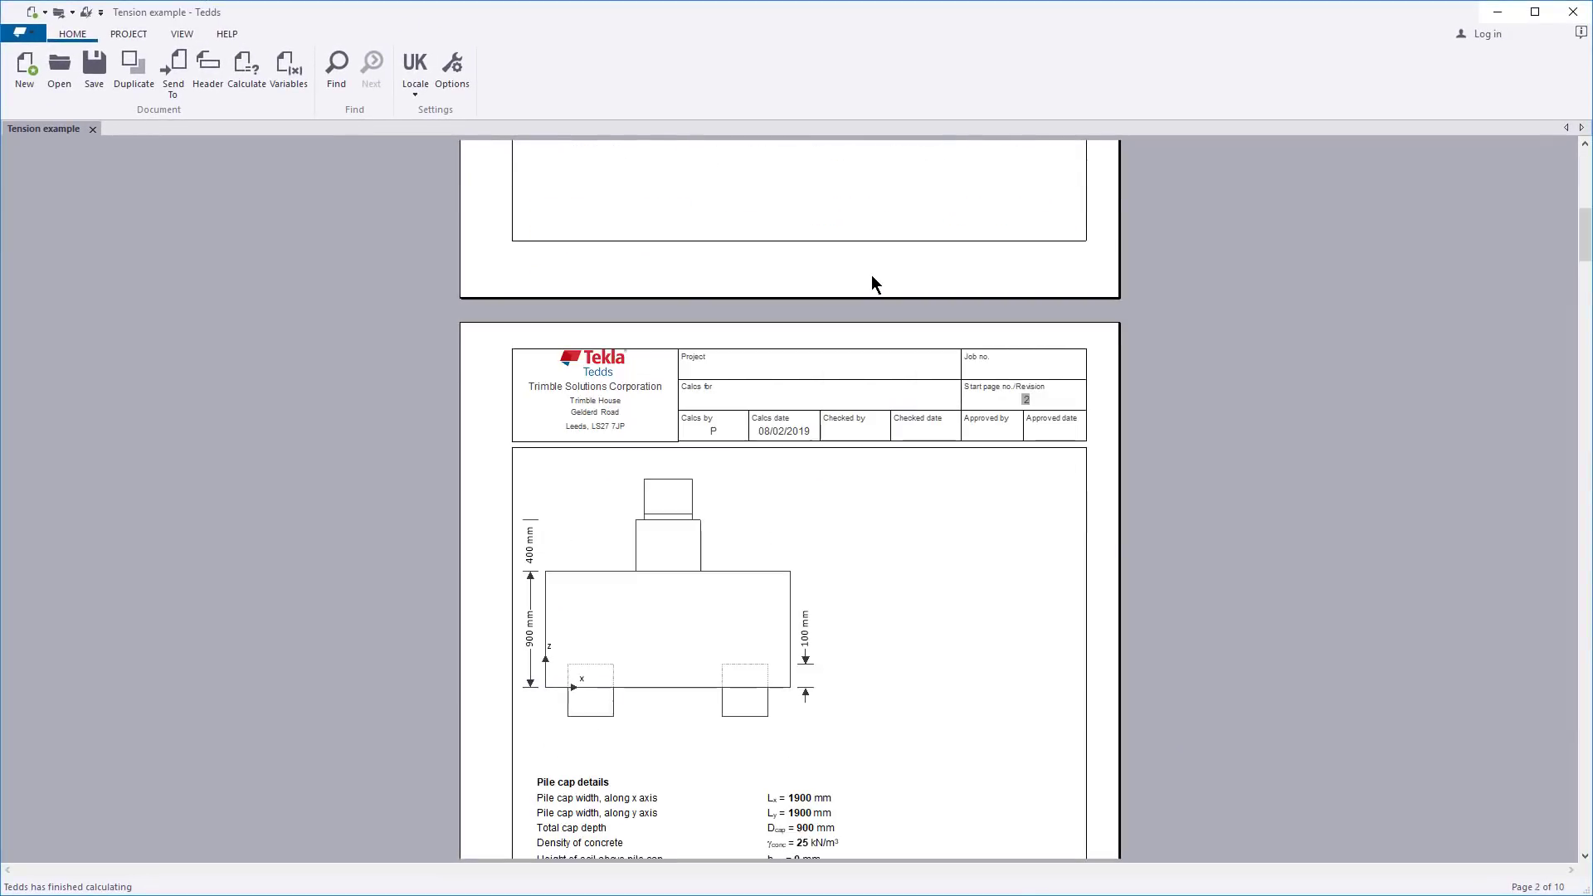
{"action": "scroll", "coordinate": [871, 277], "scroll_direction": "down", "scroll_amount": 4}
{"action": "scroll", "coordinate": [871, 282], "scroll_direction": "down", "scroll_amount": 7}
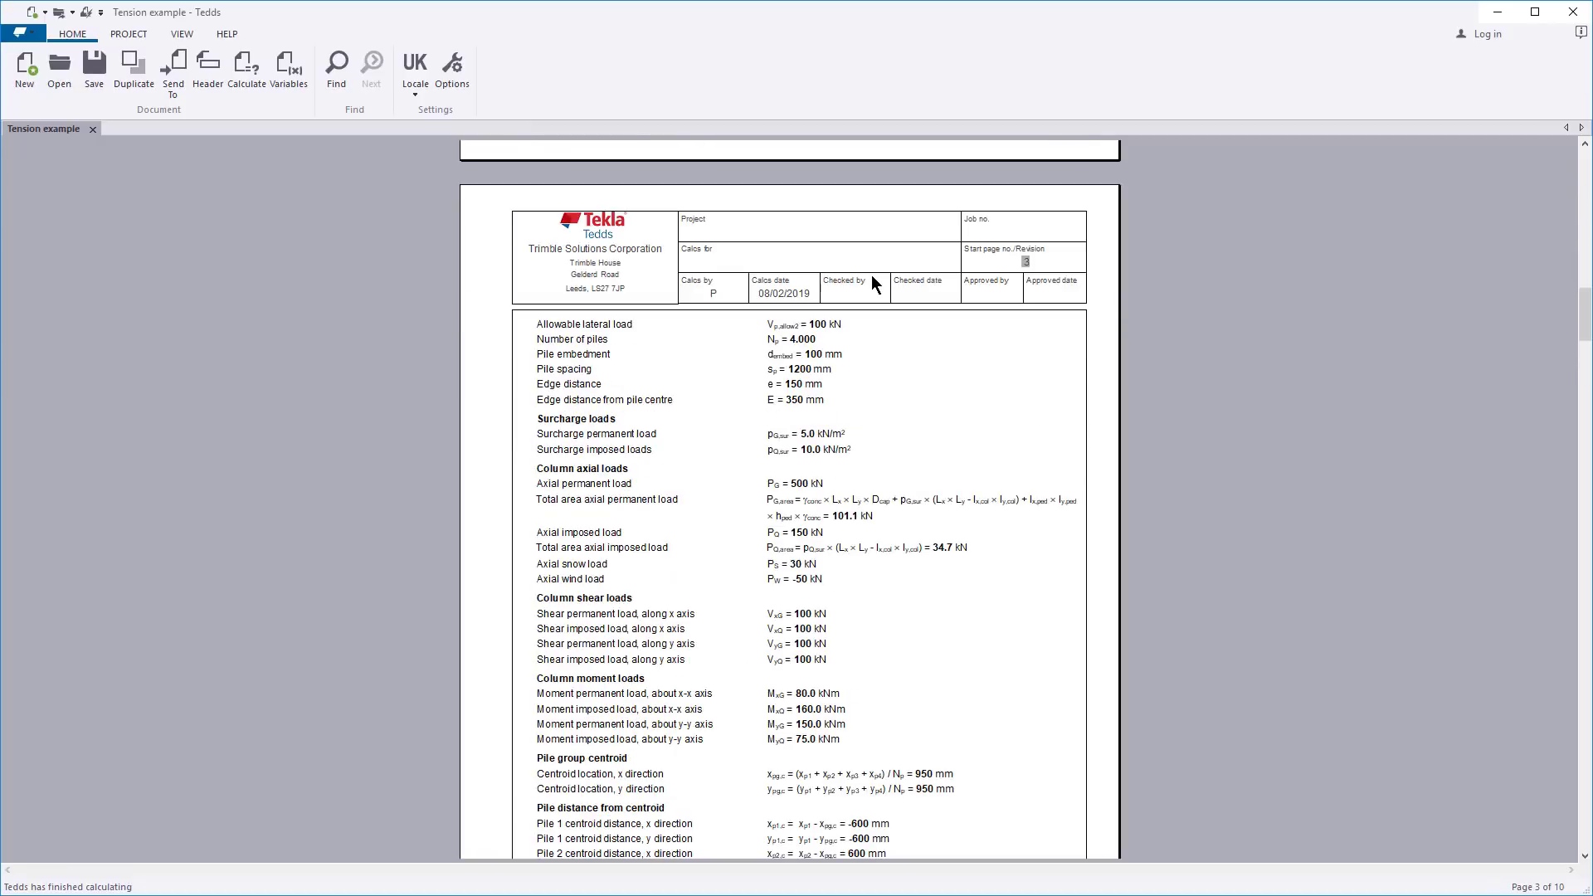
{"action": "scroll", "coordinate": [871, 275], "scroll_direction": "down", "scroll_amount": 6}
{"action": "scroll", "coordinate": [871, 276], "scroll_direction": "down", "scroll_amount": 15}
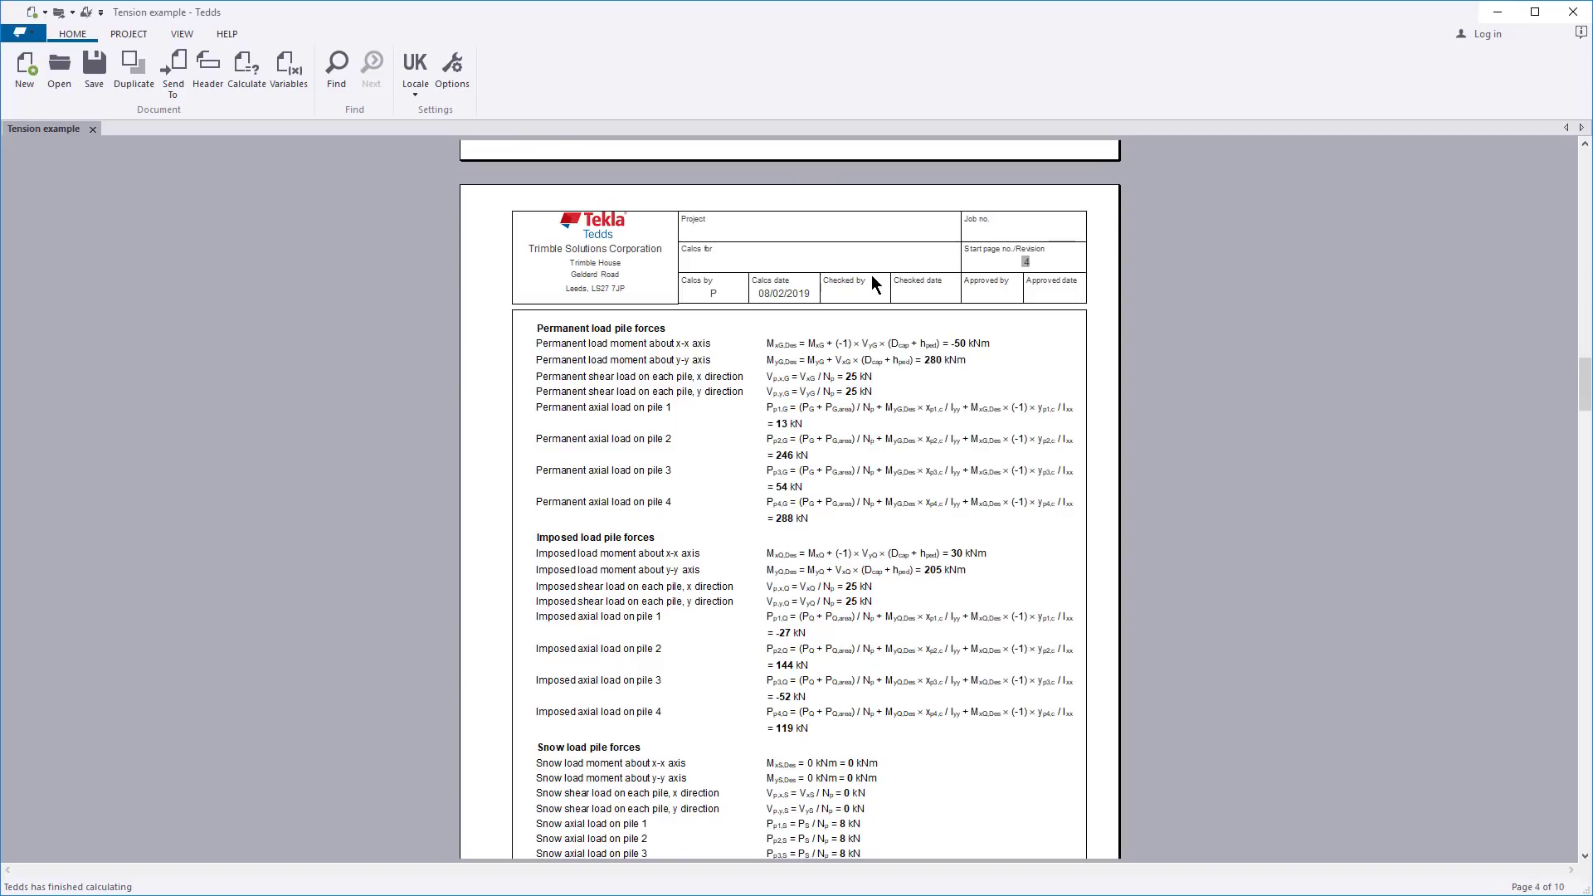
{"action": "scroll", "coordinate": [871, 282], "scroll_direction": "down", "scroll_amount": 6}
{"action": "scroll", "coordinate": [871, 276], "scroll_direction": "down", "scroll_amount": 15}
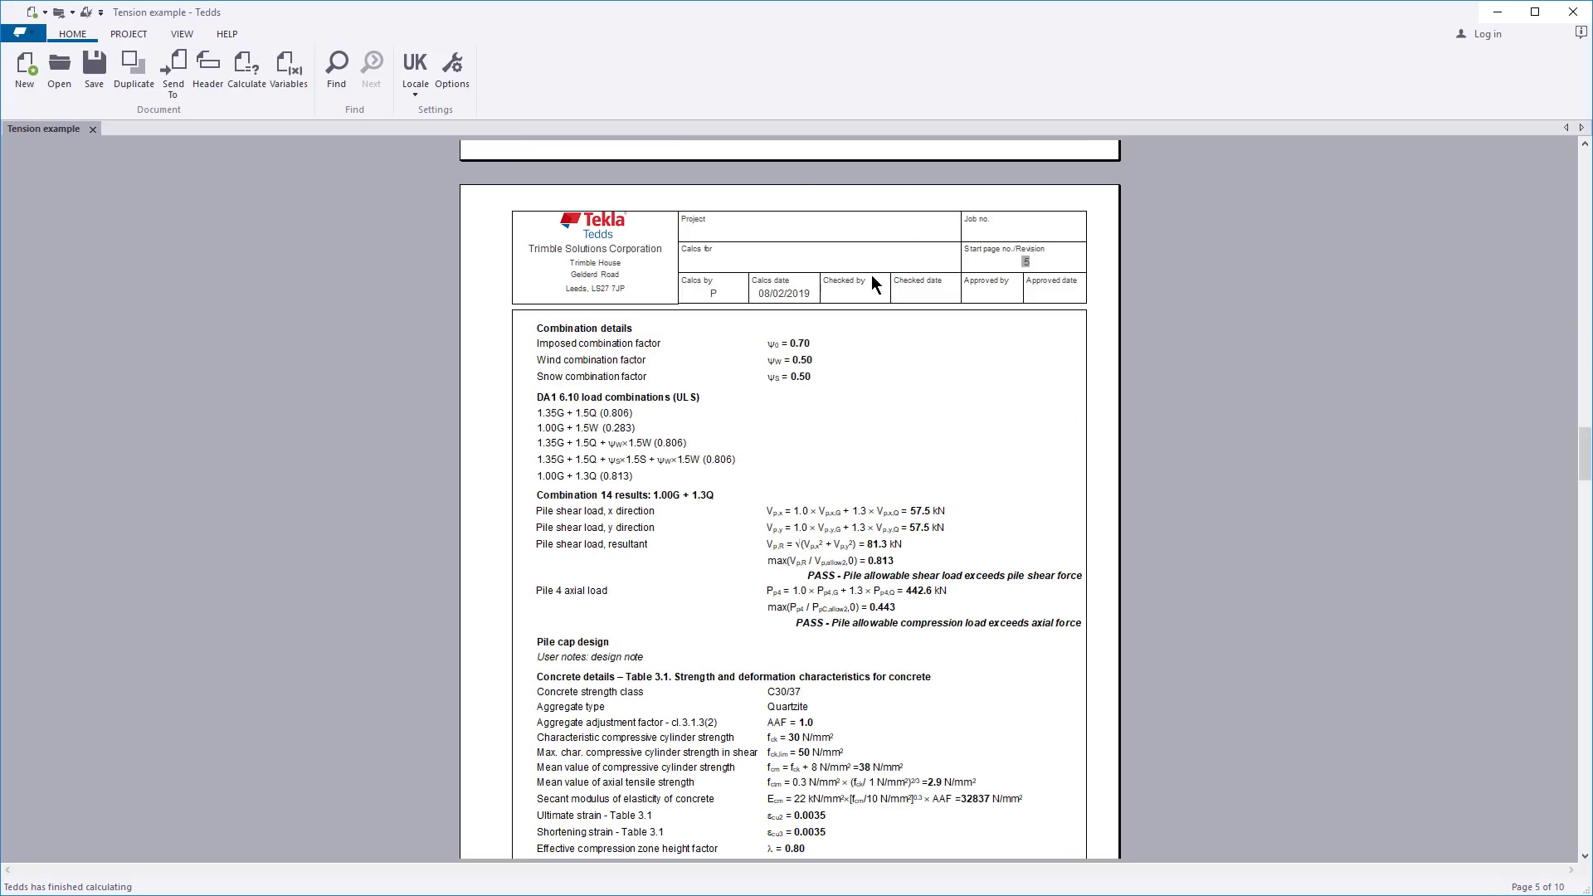
{"action": "scroll", "coordinate": [871, 276], "scroll_direction": "down", "scroll_amount": 6}
{"action": "scroll", "coordinate": [871, 275], "scroll_direction": "down", "scroll_amount": 15}
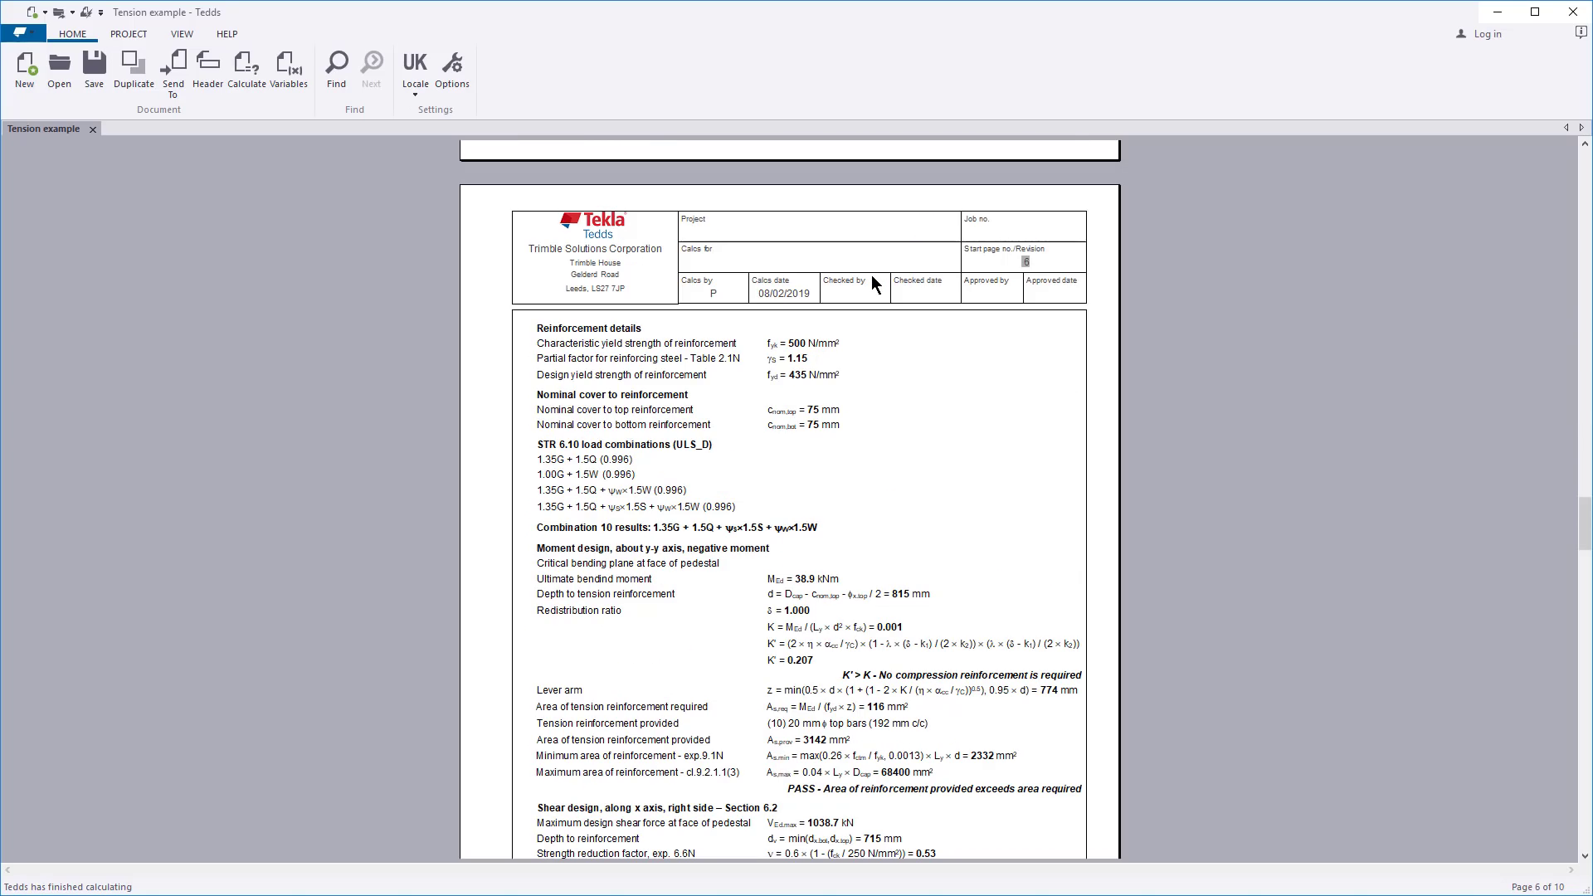